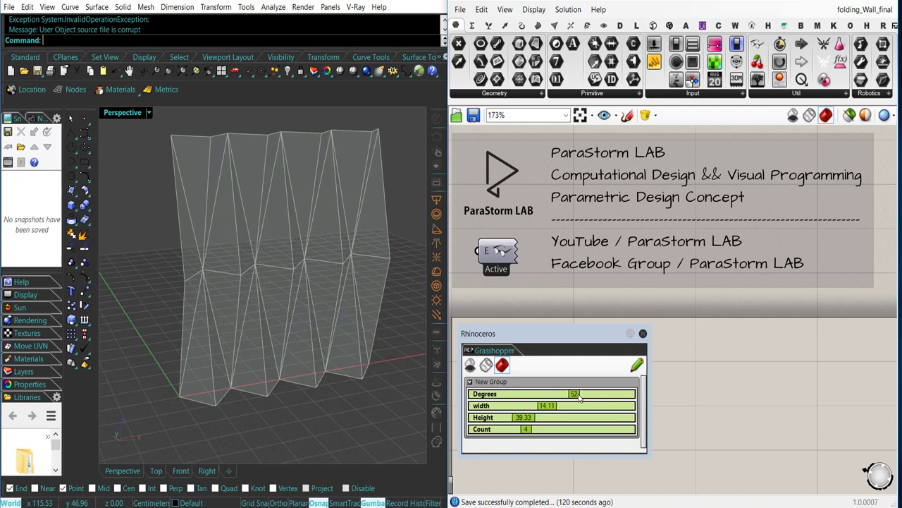
Inspect the finished folding wall from another angle and vary its Degrees slider
right_click_drag(360, 324, 300, 347)
left_click_drag(483, 395, 532, 396)
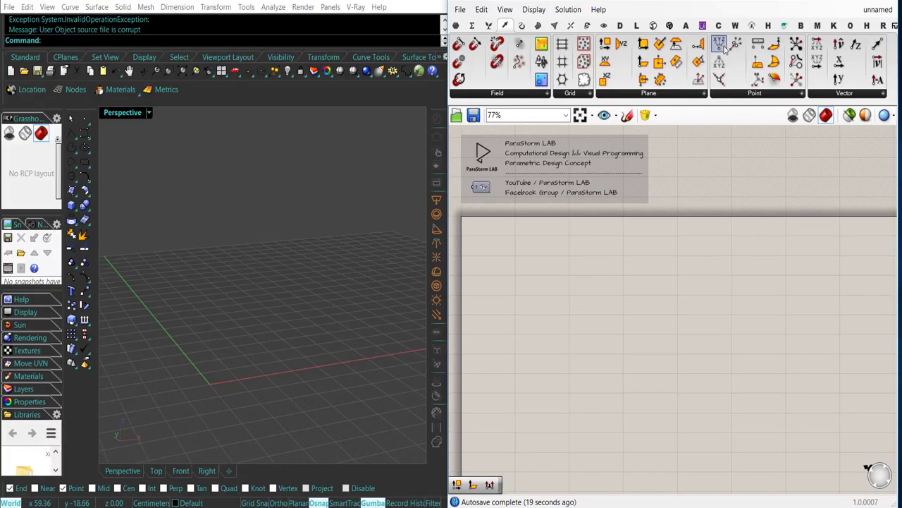
Place a Construct Point component and feed a panel containing 0 into its X, Y and Z inputs
left_click_drag(719, 44, 575, 306)
scroll(545, 317, "up", 4)
double_click(558, 321)
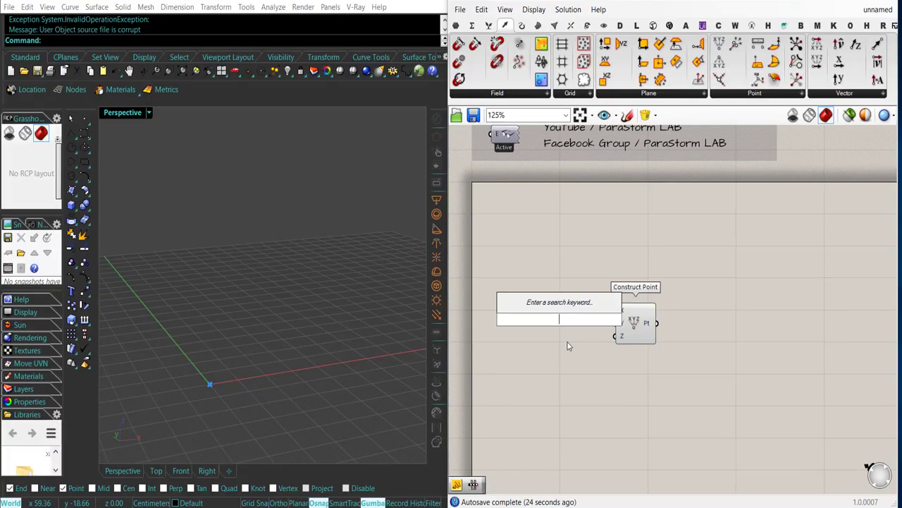
type("0")
key("Return")
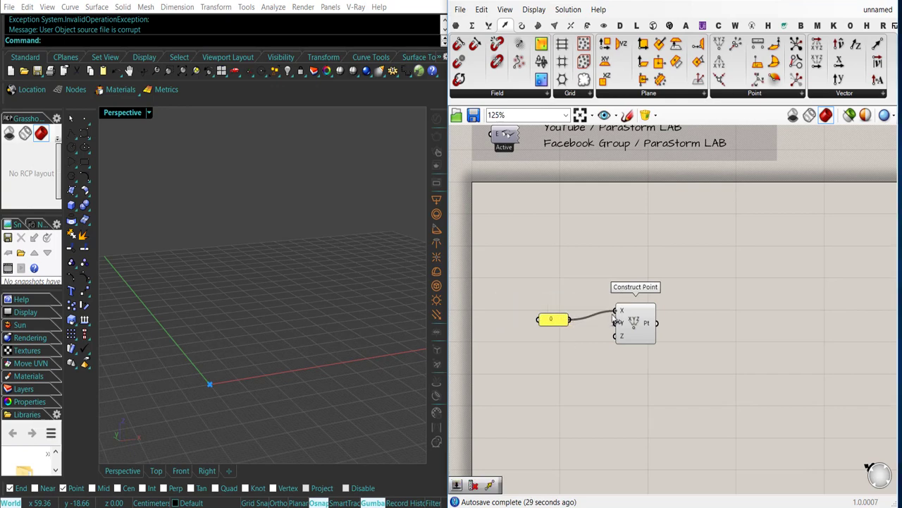
mouse_move(555, 321)
left_mouse_down()
mouse_move(550, 313)
mouse_move(549, 321)
left_mouse_up()
left_click_drag(632, 325, 605, 325)
left_click(650, 366)
Add a Move component beside Construct Point and connect the point to its geometry input
right_click_drag(650, 366, 598, 347)
double_click(689, 364)
type("move")
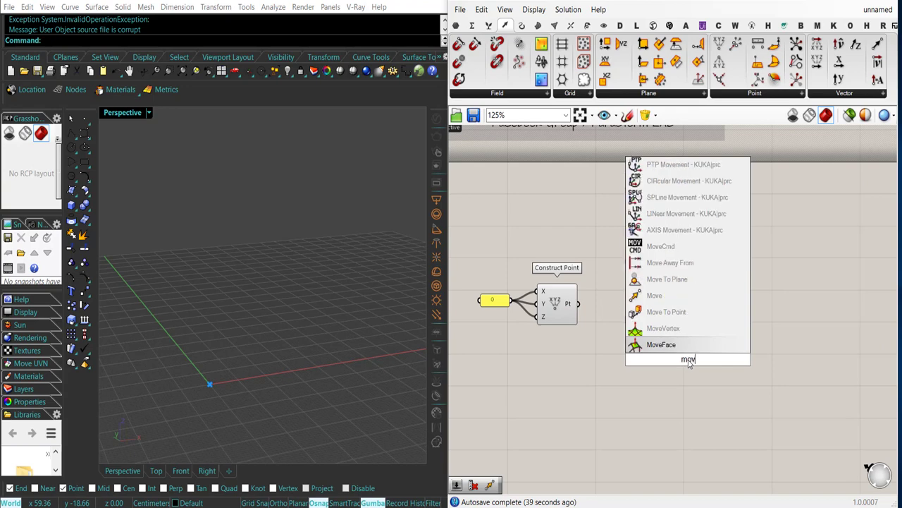
key("Return")
left_click_drag(683, 336, 629, 307)
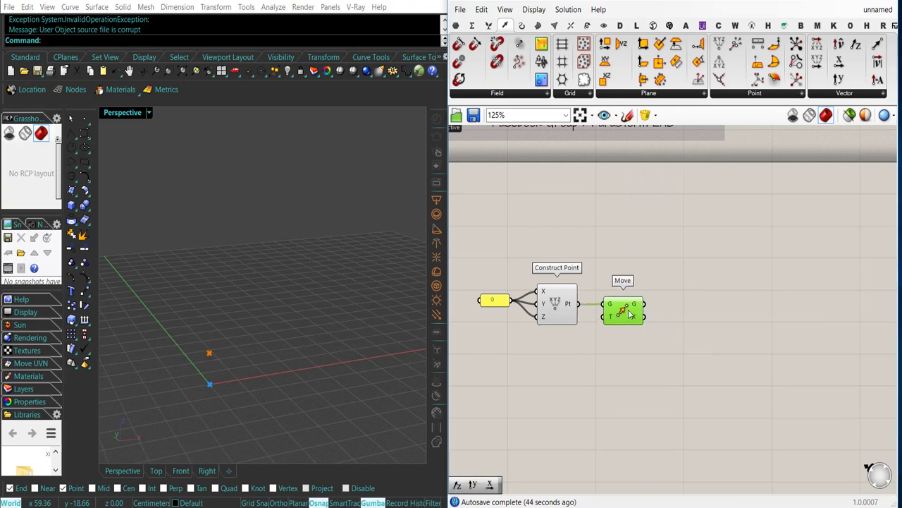
Add a Unit X vector below Construct Point and connect it to Move's translation input
right_click_drag(575, 364, 628, 371)
double_click(649, 392)
type("x")
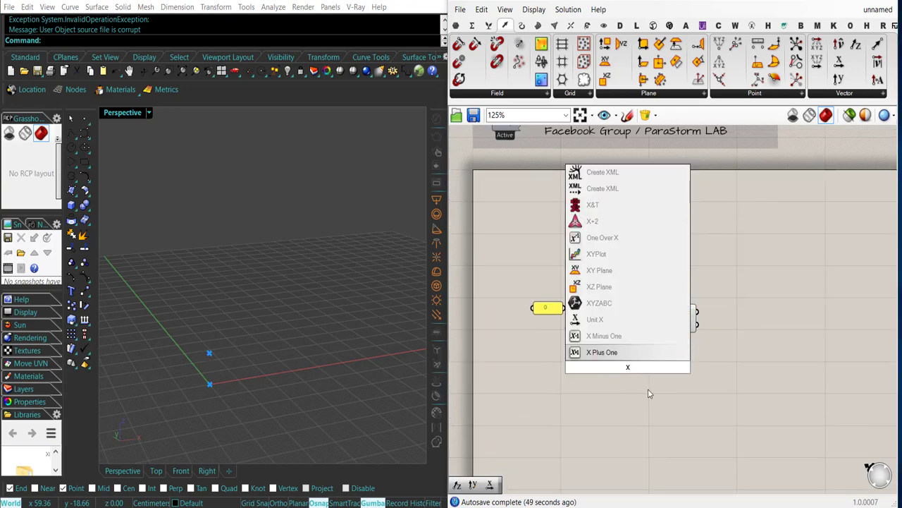
left_click(621, 319)
left_click_drag(647, 367, 656, 324)
Add a number slider set to 20 and connect it to Unit X's factor input
right_click_drag(557, 387, 612, 389)
double_click(612, 389)
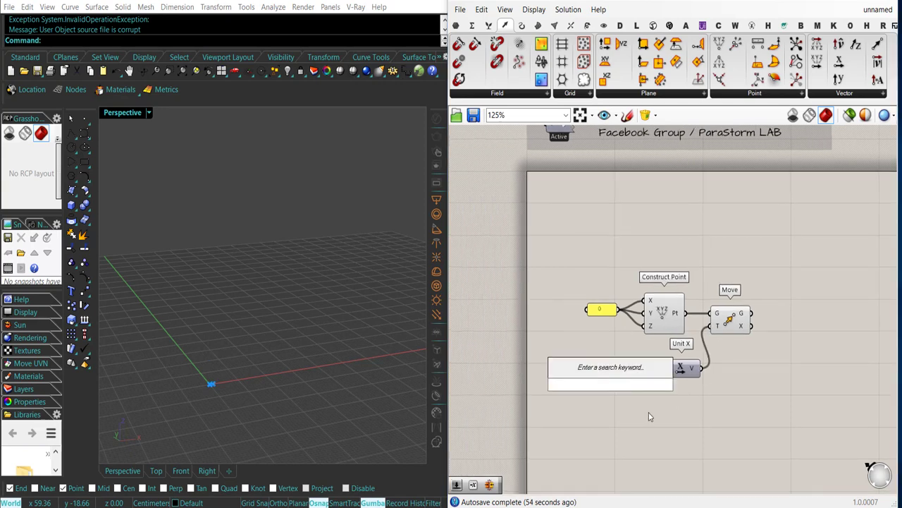
type("20")
key("Return")
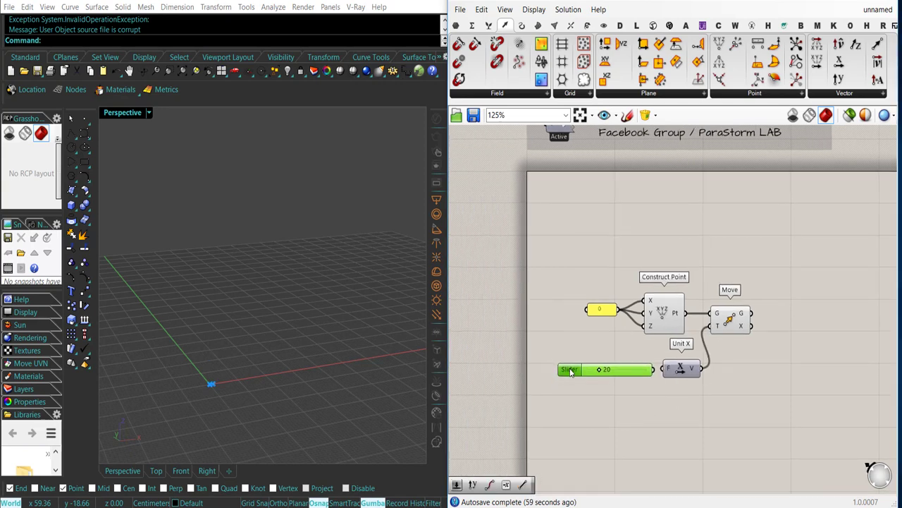
right_click_drag(250, 377, 265, 419)
Add a Line component running from the constructed point to the moved point
right_click_drag(715, 402, 617, 403)
left_click_drag(640, 328, 668, 354)
double_click(700, 319)
type("line")
key("Return")
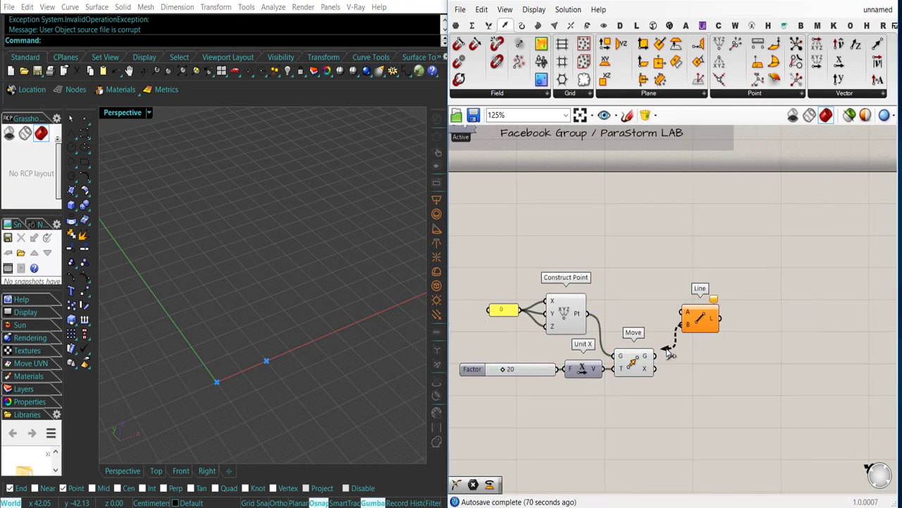
left_click(712, 323)
left_click_drag(714, 327, 701, 327)
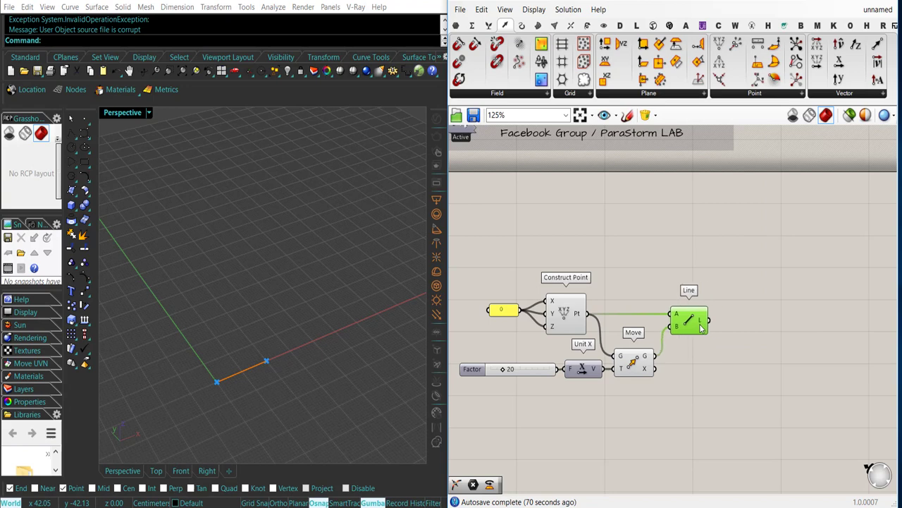
Add a Rotate component and connect the line to its geometry input
left_click(653, 416)
right_click_drag(652, 417, 660, 418)
double_click(747, 385)
type("rot")
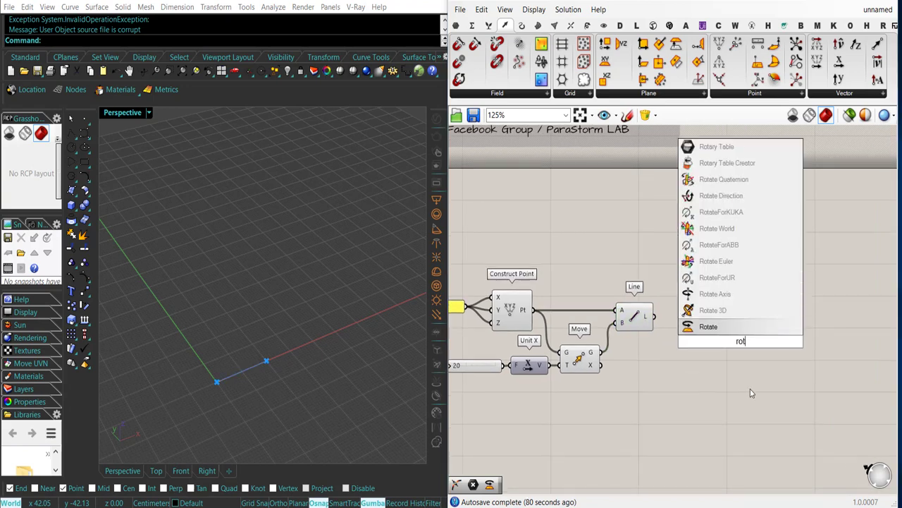
key("Return")
left_click_drag(759, 355, 788, 334)
right_click_drag(699, 381, 716, 381)
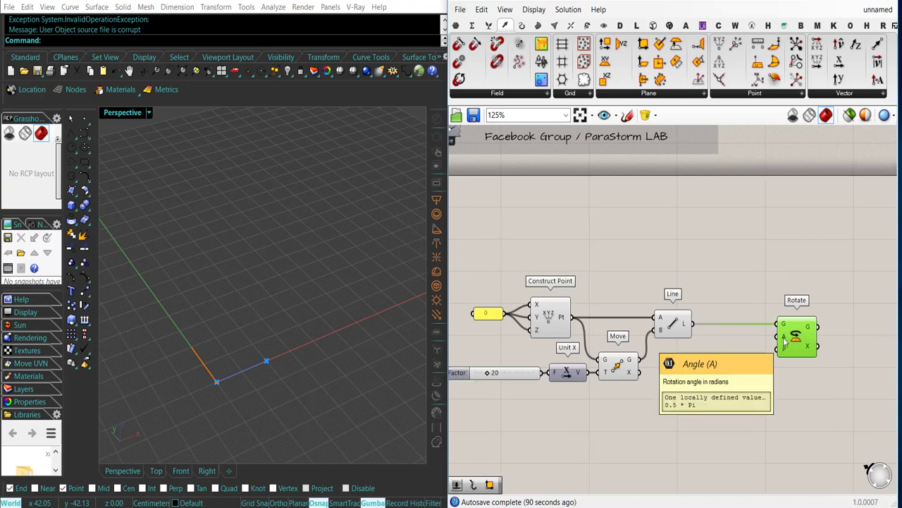
Add a Radians conversion component below Rotate
double_click(711, 423)
type("r")
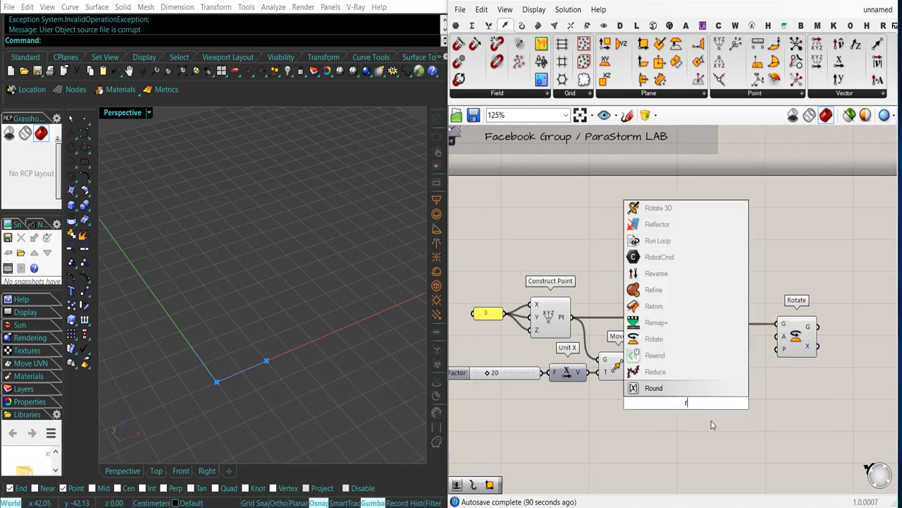
type("ad")
left_click(690, 388)
left_click_drag(686, 403, 726, 386)
Feed a 0 to 80 number slider set to 30 into Radians, and connect Radians to Rotate's angle input
double_click(640, 417)
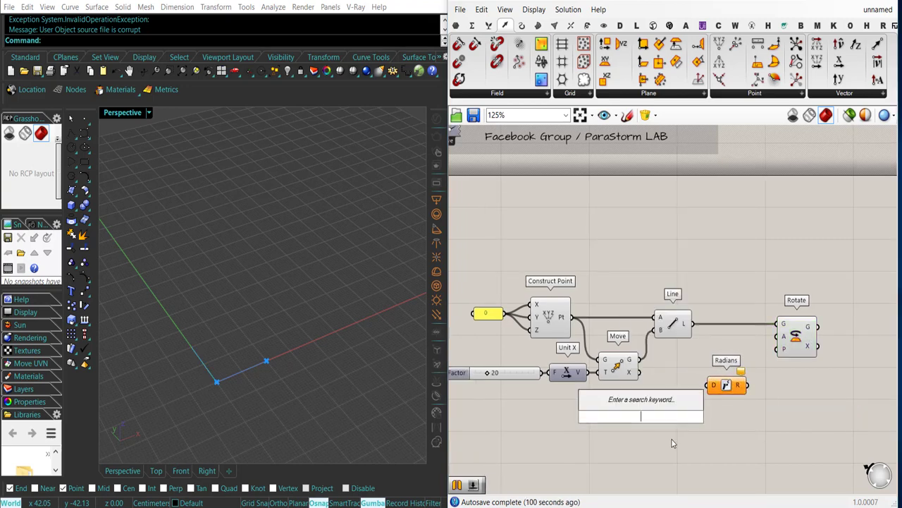
type("0<3")
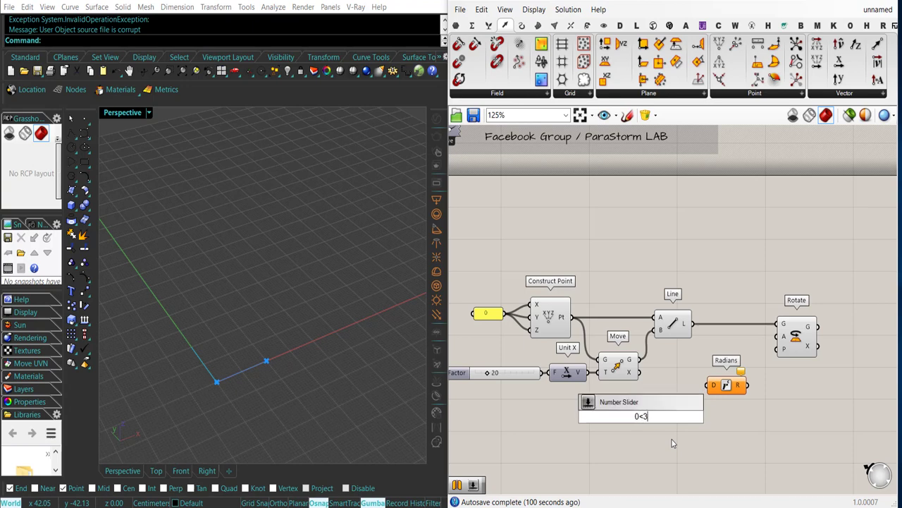
type("0<80")
key("Return")
left_click_drag(685, 416, 710, 385)
left_click_drag(609, 416, 552, 401)
left_click_drag(731, 387, 677, 402)
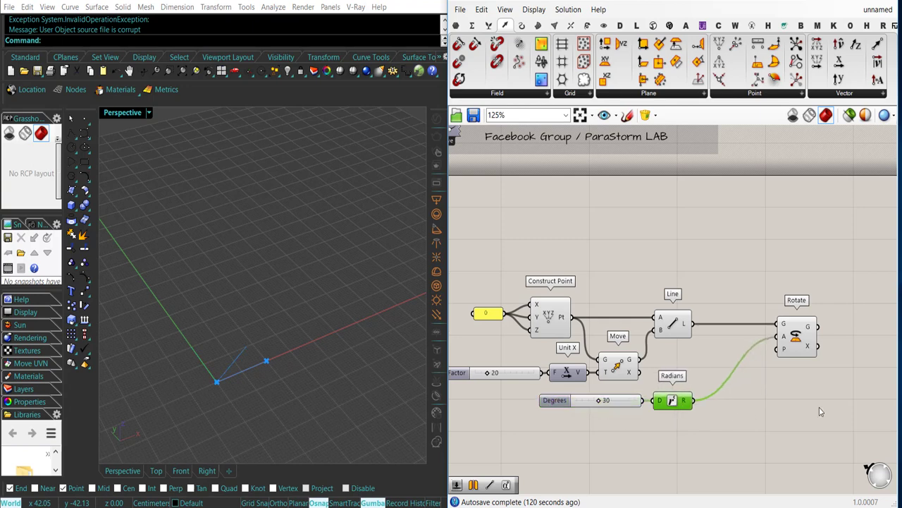
Hide the previews of the Construct Point, Line and Move components so only the rotated line is displayed
right_click_drag(819, 409, 780, 413)
left_click(761, 342)
right_click_drag(523, 333, 565, 336)
left_click(557, 328)
left_click(676, 332)
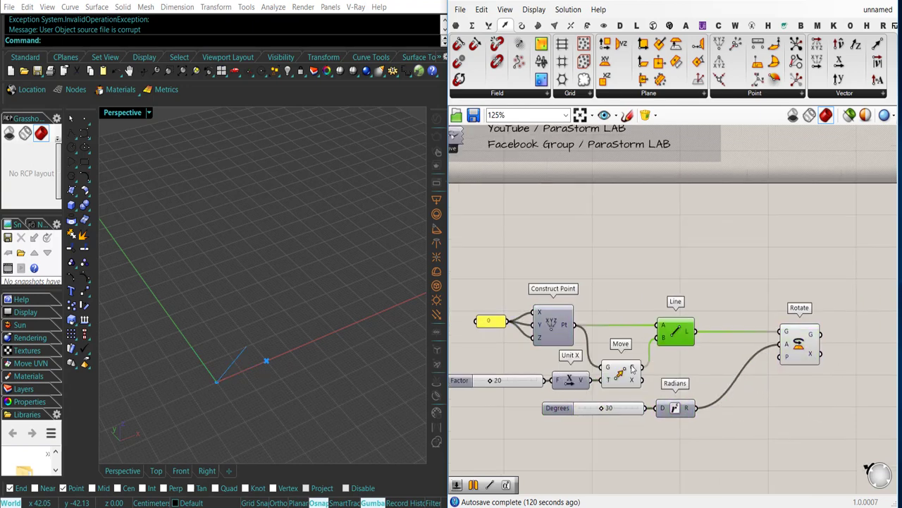
left_click(620, 370)
right_click_drag(793, 401, 755, 401)
left_click(755, 403)
right_click_drag(229, 396, 216, 395)
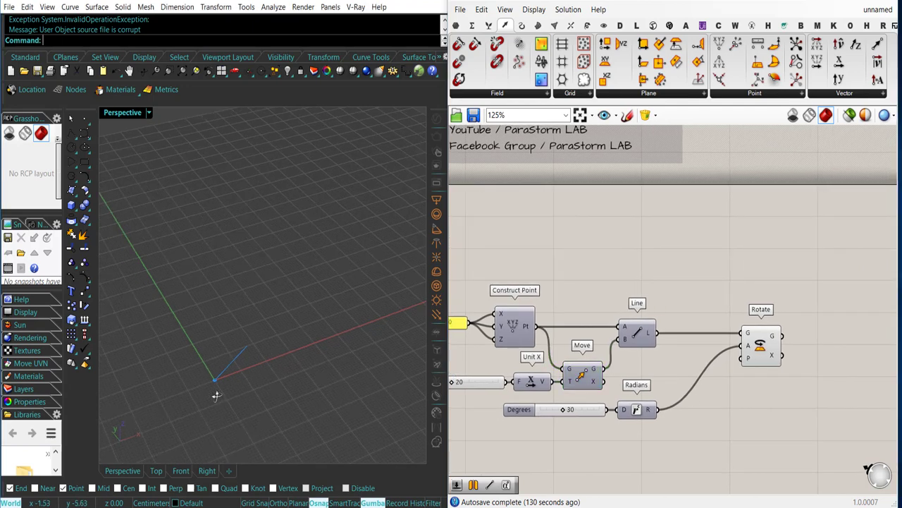
right_click_drag(750, 378, 750, 376)
Apply an expression to Rotate's angle input that reverses the rotation direction
double_click(720, 417)
left_click(722, 432)
left_click(755, 344)
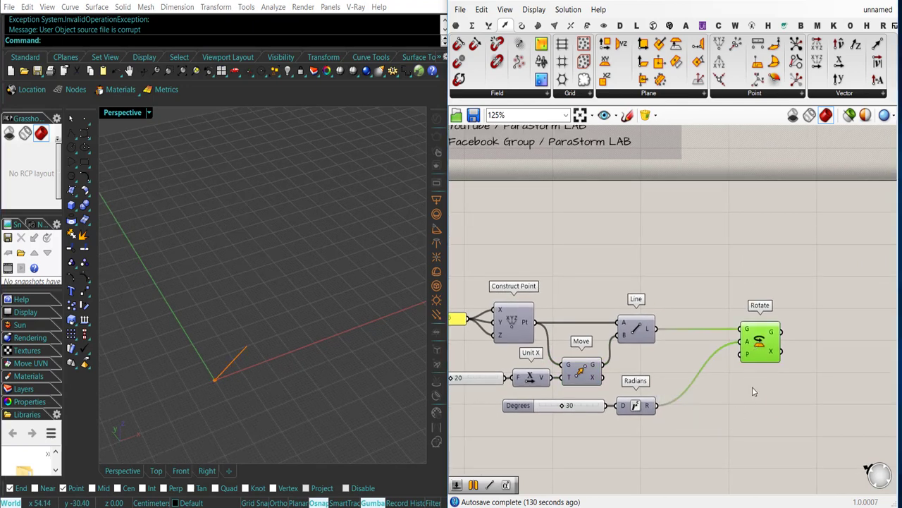
right_click(751, 344)
mouse_move(785, 397)
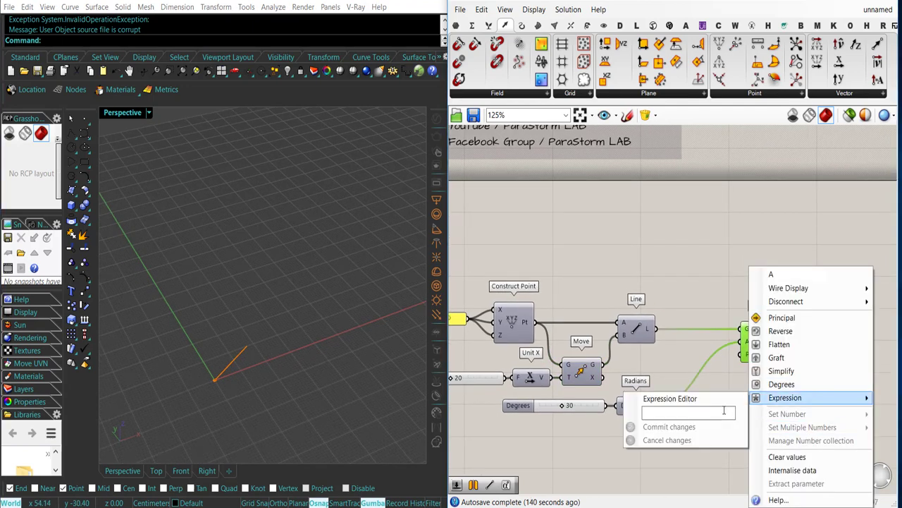
left_click(680, 426)
left_click(726, 404)
right_click_drag(727, 404, 764, 412)
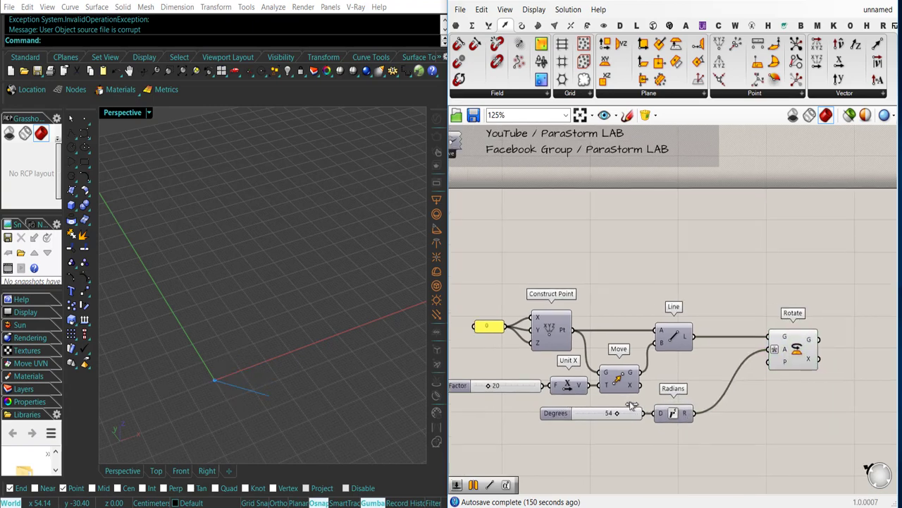
Connect an XY Plane to Rotate's plane input and set the Degrees slider to 49
right_click_drag(737, 385, 720, 376)
double_click(737, 424)
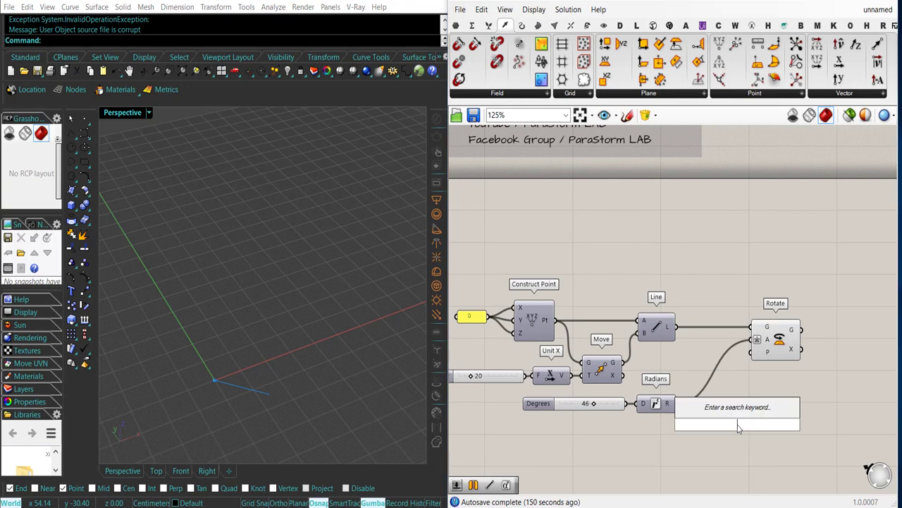
type("xy")
key("Return")
mouse_move(732, 428)
left_mouse_down()
mouse_move(701, 431)
mouse_move(725, 425)
left_mouse_up()
left_click_drag(593, 403, 605, 405)
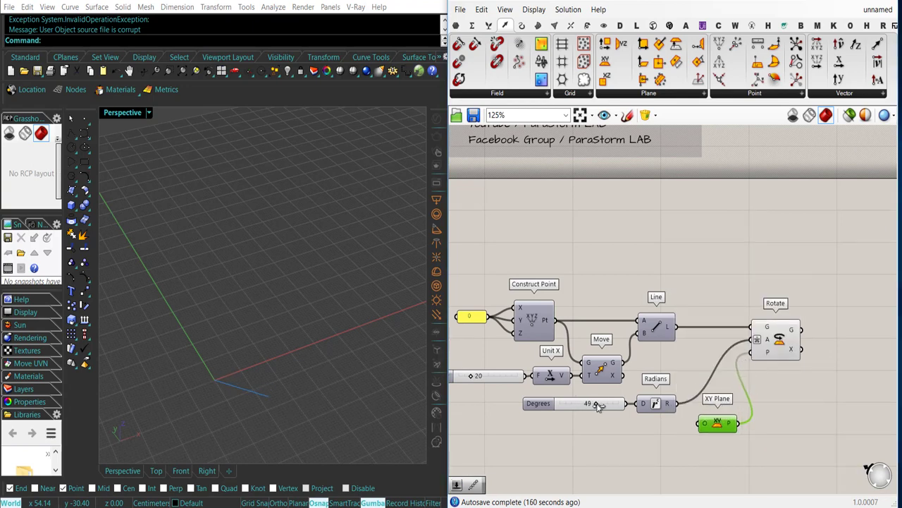
Add a Mirror component and connect the rotated line to its geometry input
right_click_drag(841, 382, 741, 374)
left_click(674, 335)
left_click(763, 346)
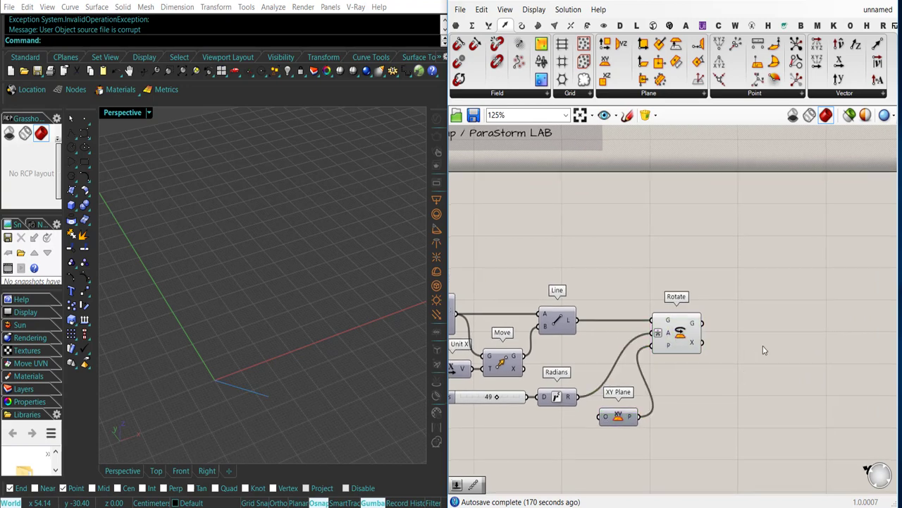
double_click(764, 351)
type("mirror")
key("Return")
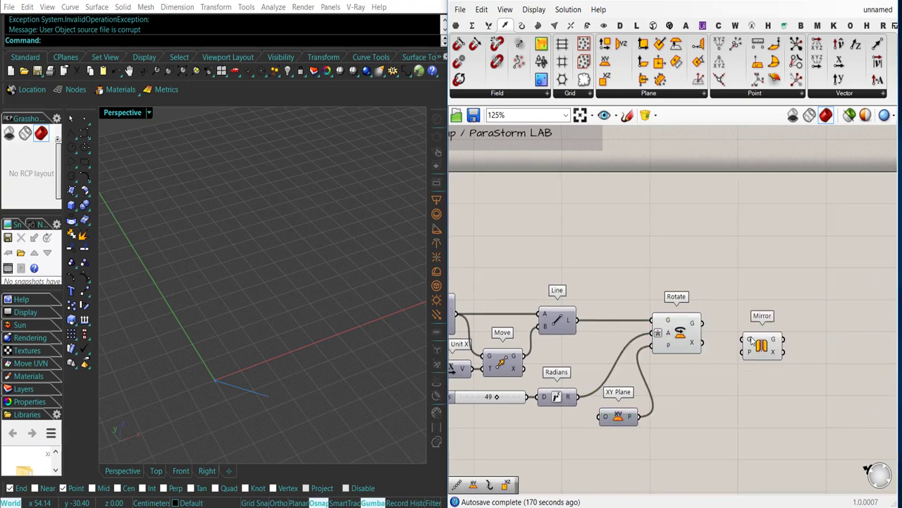
left_click_drag(774, 337, 802, 330)
Add a Construct Plane with the moved point as its origin and connect it to Mirror's plane input
left_click_drag(644, 47, 752, 406)
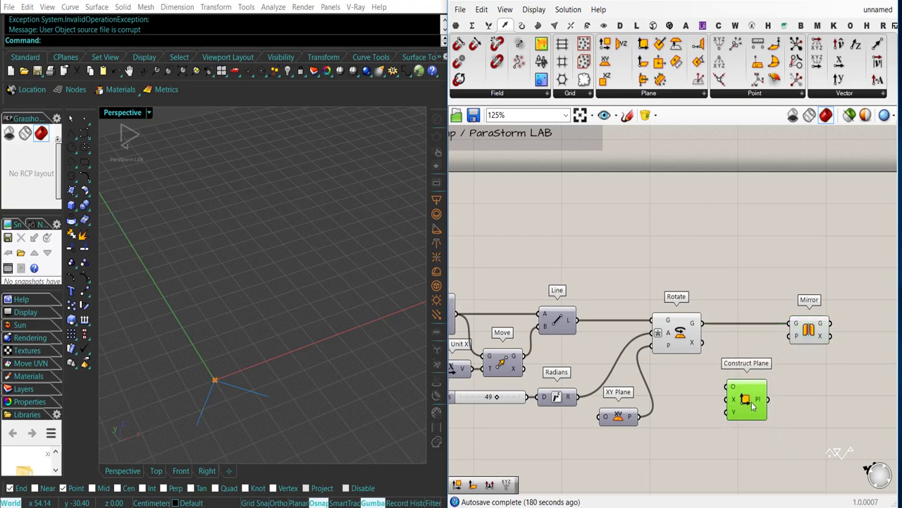
right_click_drag(707, 407, 775, 392)
left_click(578, 356)
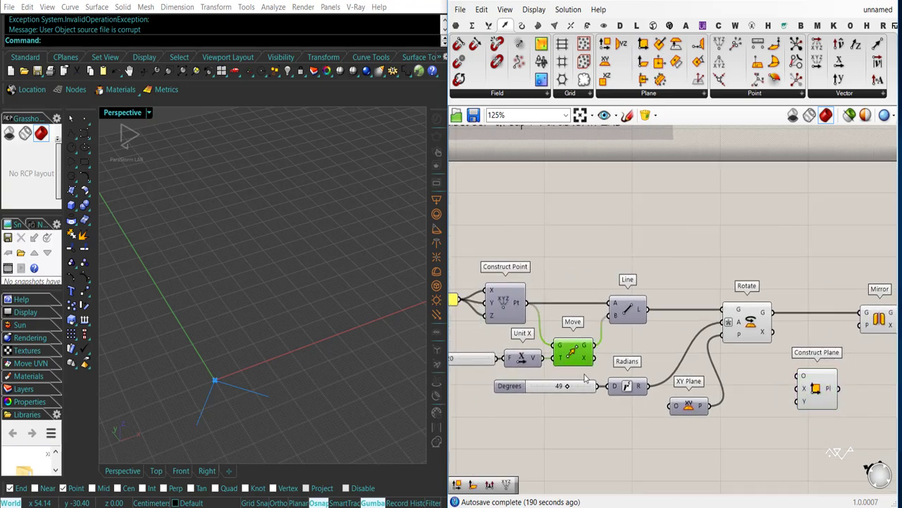
left_click_drag(594, 344, 818, 367)
right_click_drag(836, 416, 773, 425)
left_click_drag(772, 371, 797, 338)
right_click_drag(785, 428, 775, 429)
left_click_drag(740, 372, 751, 372)
Add a Unit Z vector and connect it to Construct Plane's X-axis input
double_click(711, 431)
type("z")
key("Return")
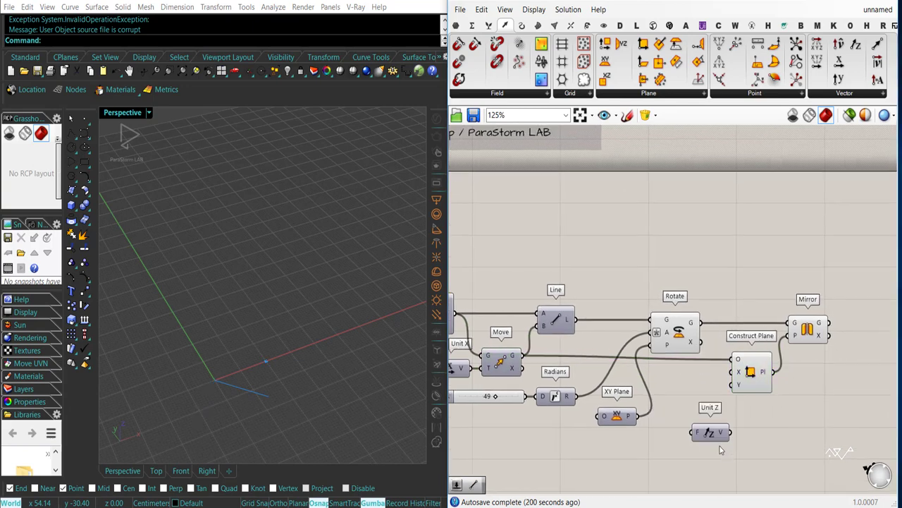
left_click_drag(726, 432, 693, 399)
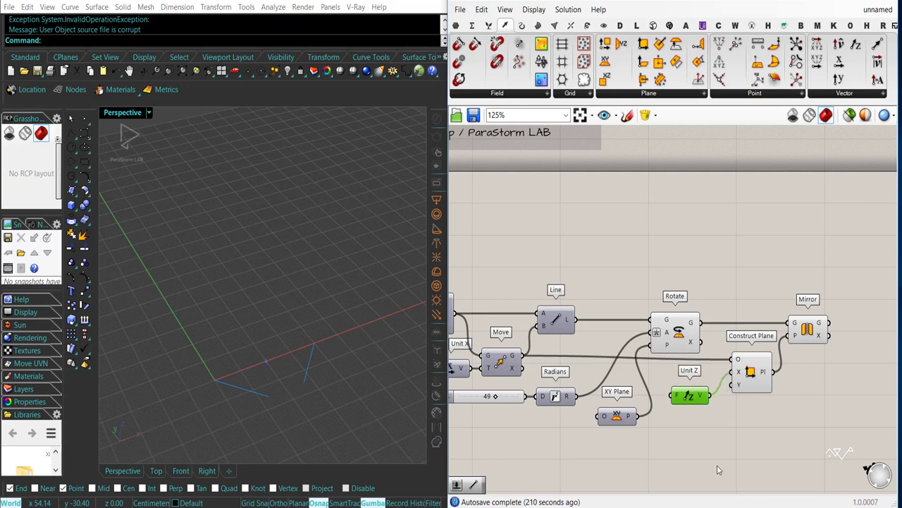
Add an End Points component fed by the line and use its end point as Construct Plane's origin
right_click_drag(717, 470, 756, 455)
left_click(792, 358)
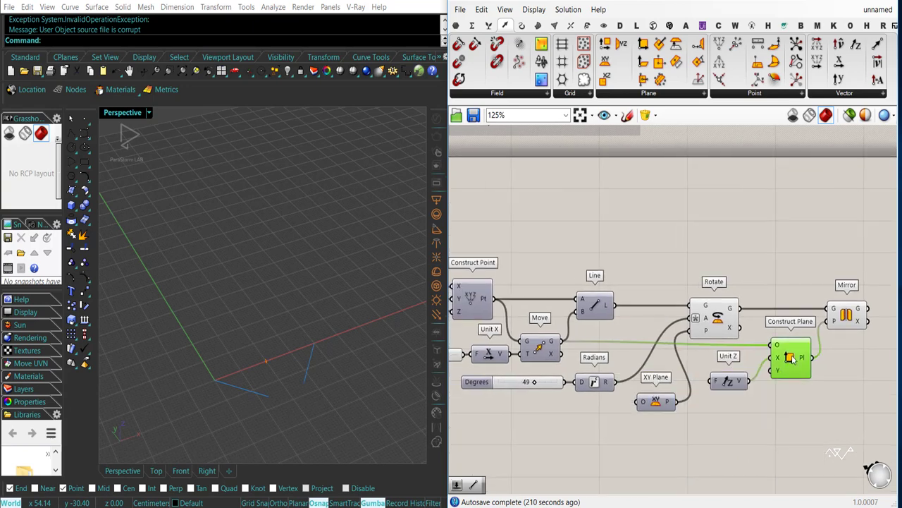
left_click(772, 409)
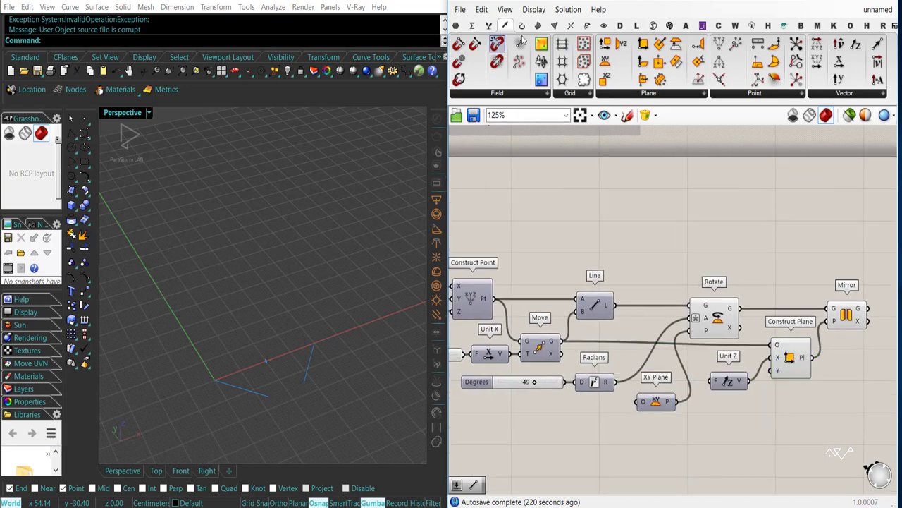
left_click(521, 25)
left_click(645, 330)
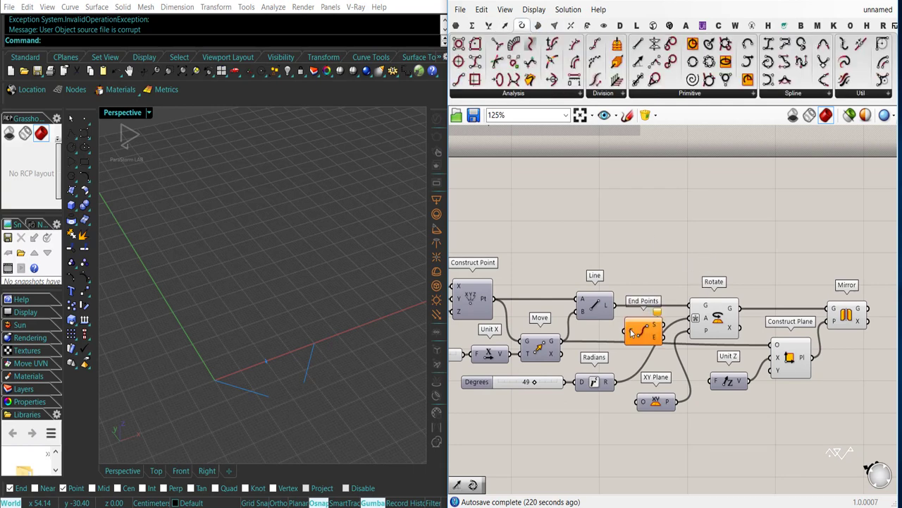
left_click_drag(624, 331, 644, 346)
left_click(669, 350)
right_click_drag(600, 428, 621, 429)
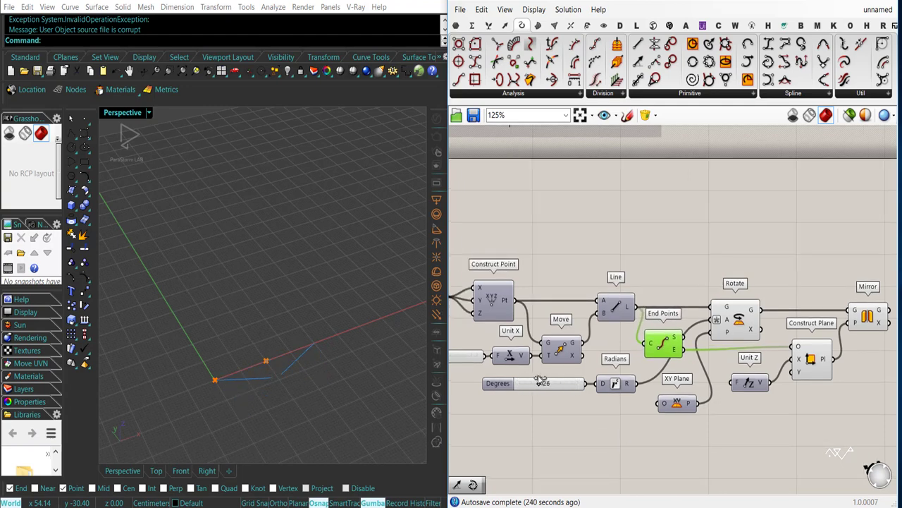
Set the Degrees slider to 35 and nudge the Construct Plane component slightly downward
right_click_drag(635, 426, 648, 425)
right_click_drag(739, 426, 641, 425)
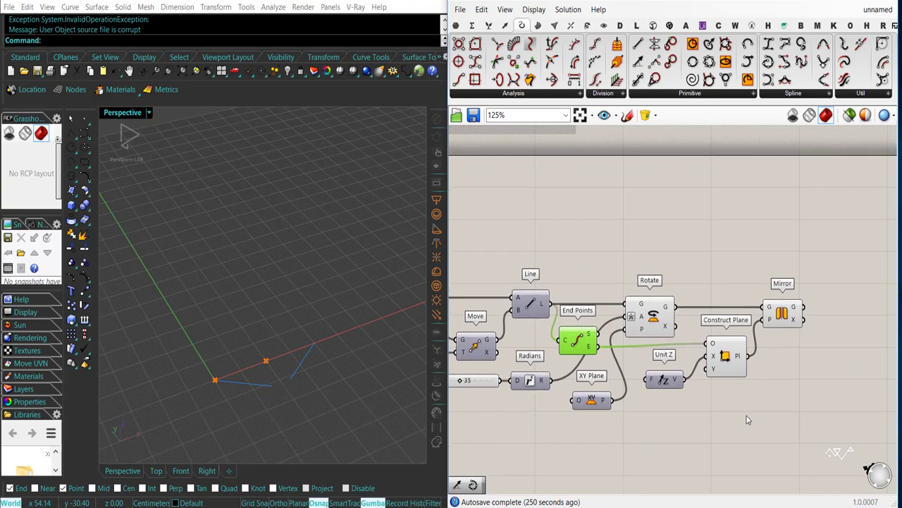
left_click(787, 316)
left_click_drag(729, 370, 729, 374)
left_click(701, 414)
right_click_drag(700, 413, 718, 413)
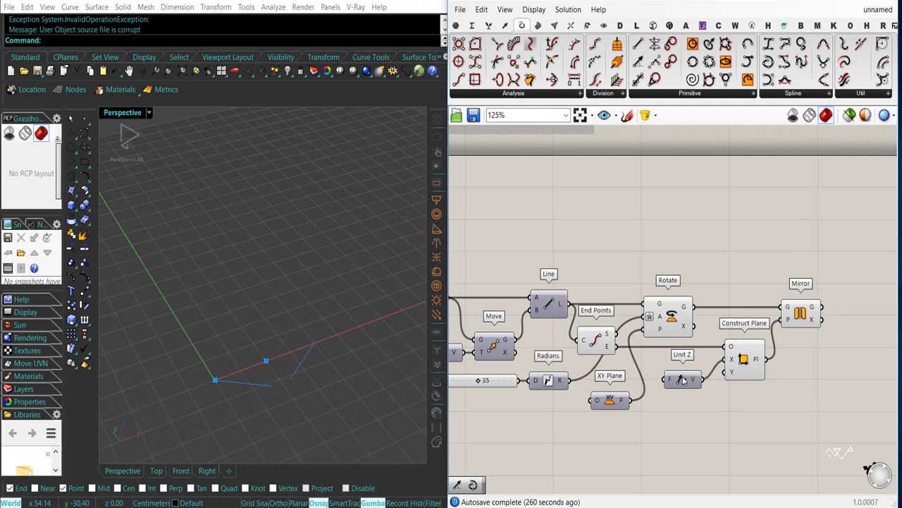
Set the Factor slider that drives the line's length to 27
scroll(582, 437, "left", 6)
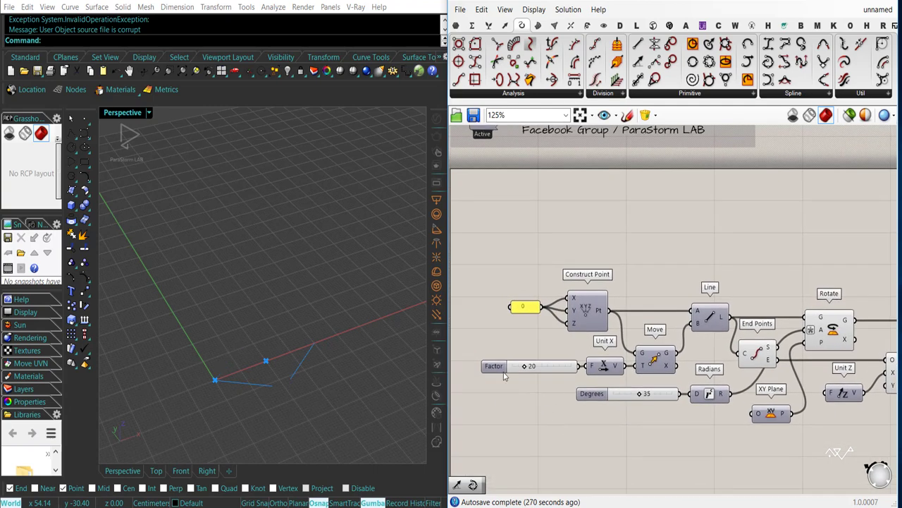
left_click_drag(530, 370, 529, 370)
right_click_drag(671, 433, 631, 426)
right_click_drag(873, 457, 813, 445)
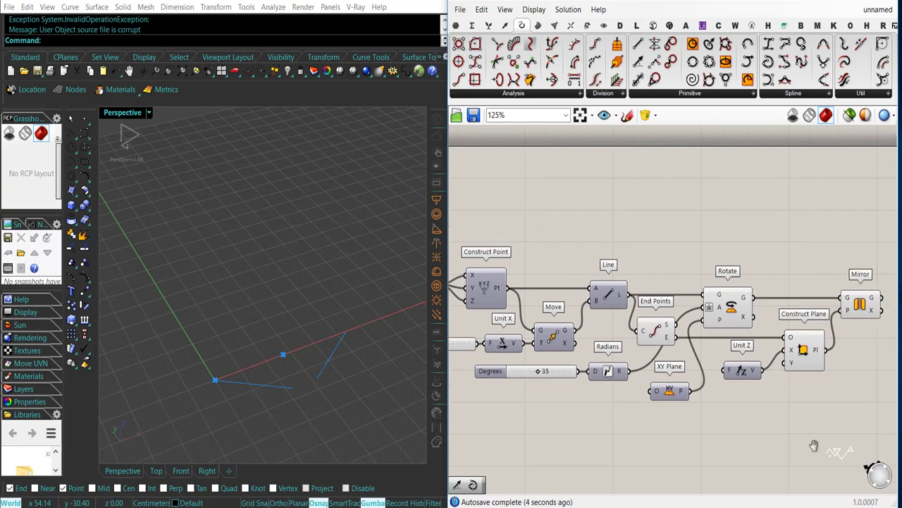
Move Mirror and Construct Plane aside, place End Points after Rotate and feed it Rotate's geometry output
right_click_drag(878, 399, 778, 400)
left_click_drag(776, 400, 698, 295)
left_click_drag(705, 352, 750, 355)
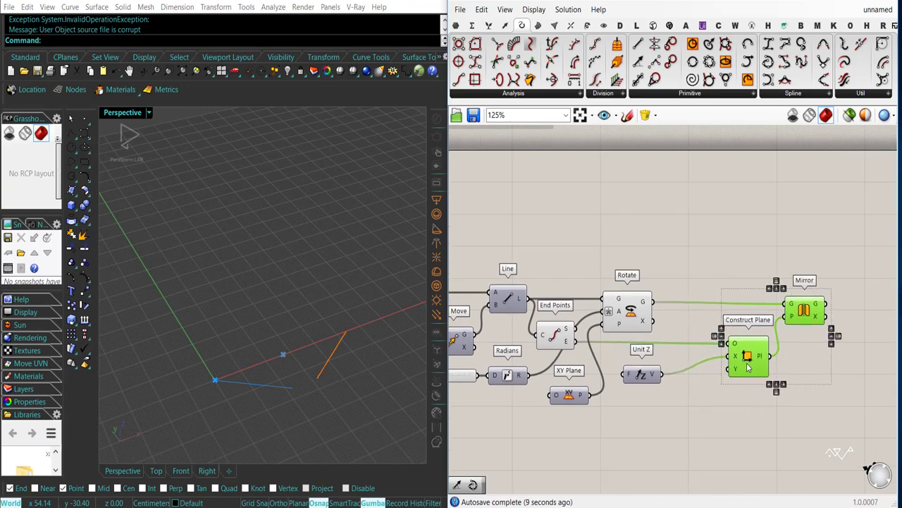
left_click_drag(543, 339, 664, 340)
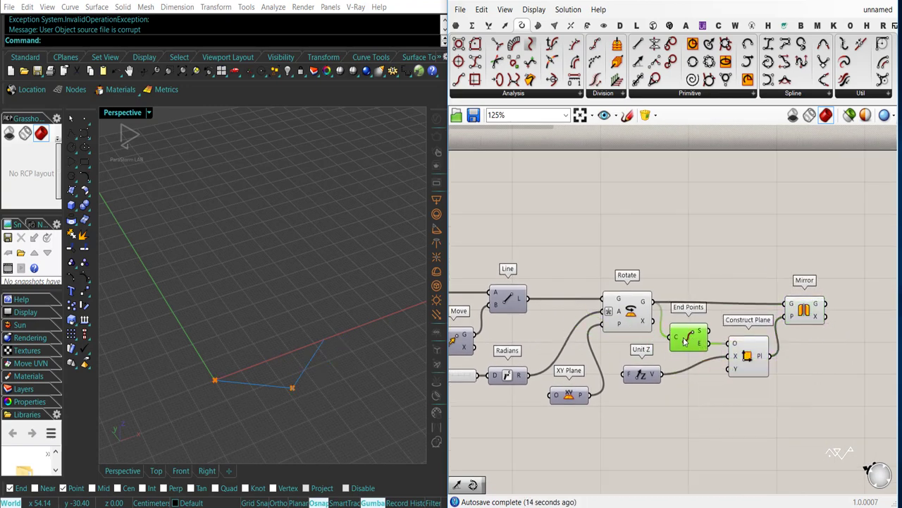
Turn off the preview of the End Points and Construct Plane components, keeping Rotate's preview on
key("ctrl+q")
left_click(636, 320)
key("ctrl+q")
key("ctrl+q")
left_click(712, 283)
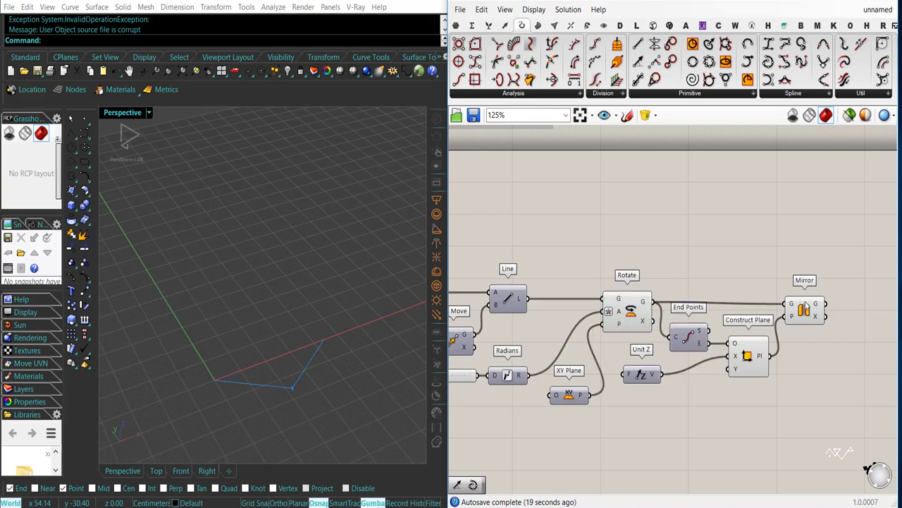
left_click(752, 354)
key("ctrl+q")
left_click(645, 430)
Add a Join Curves component and connect Mirror's geometry output to it
right_click_drag(638, 434, 755, 436)
right_click_drag(499, 382, 558, 400)
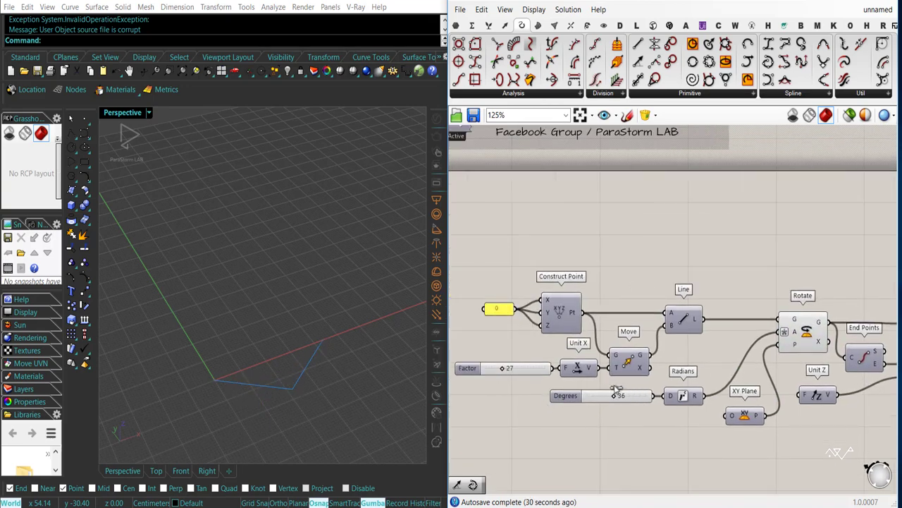
scroll(657, 448, "down", 2)
right_click_drag(886, 421, 698, 398)
scroll(705, 335, "up", 2)
double_click(738, 292)
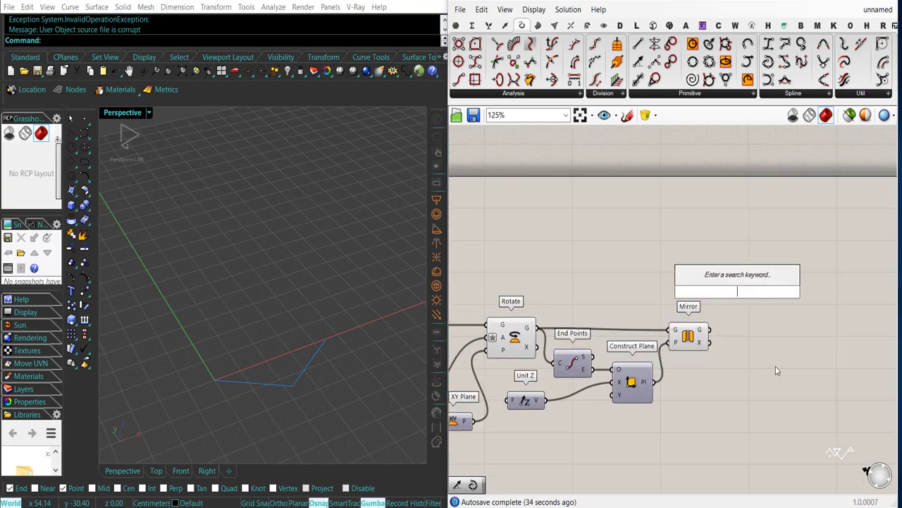
type("joi")
left_click(733, 260)
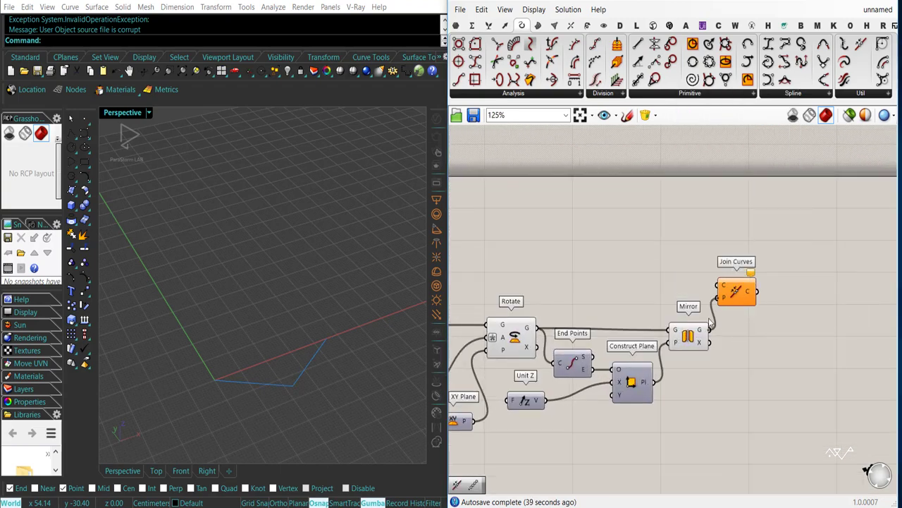
Connect Rotate's geometry output to Join Curves' curve input and route the wire through a relay above the components
left_click_drag(590, 301, 539, 328)
double_click(650, 302)
left_click_drag(650, 302, 562, 284)
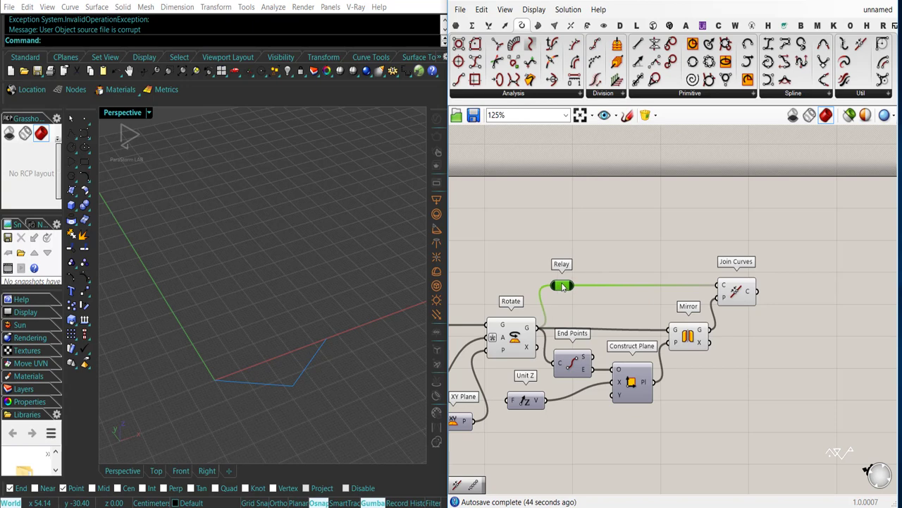
Turn off the previews of Mirror and Rotate and set the Degrees slider to 41
left_click(698, 339)
left_click(513, 335)
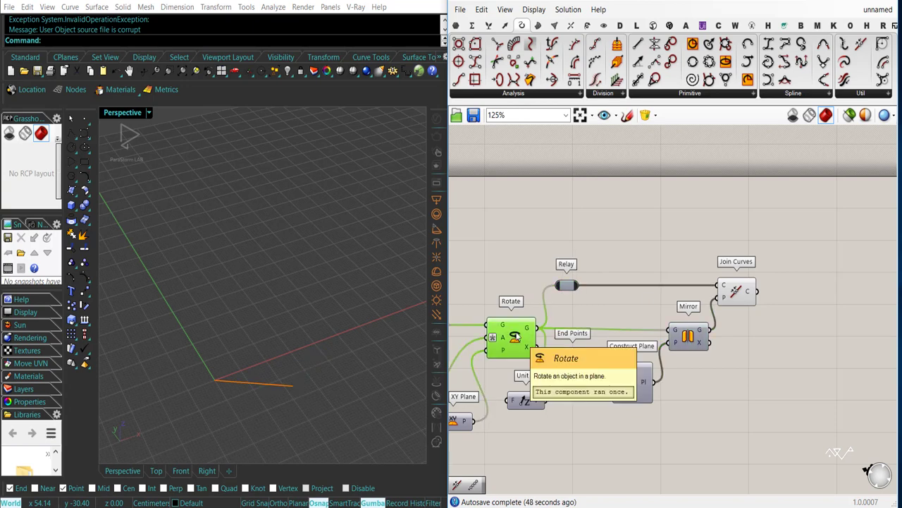
left_click(737, 291)
right_click_drag(745, 353, 753, 355)
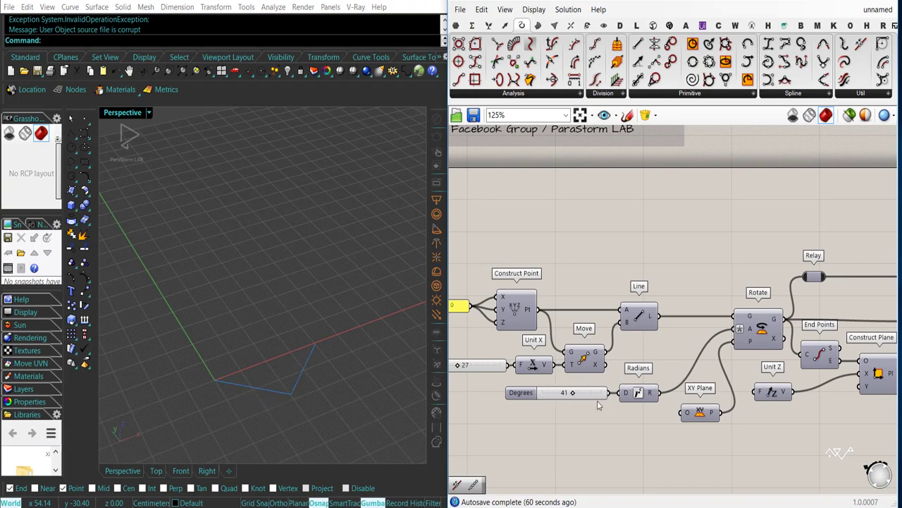
Add a Param Viewer above Join Curves and connect it to Join Curves' output
right_click_drag(873, 314, 598, 316)
scroll(758, 248, "up", 1)
left_click(456, 25)
left_click(758, 80)
left_click(803, 226)
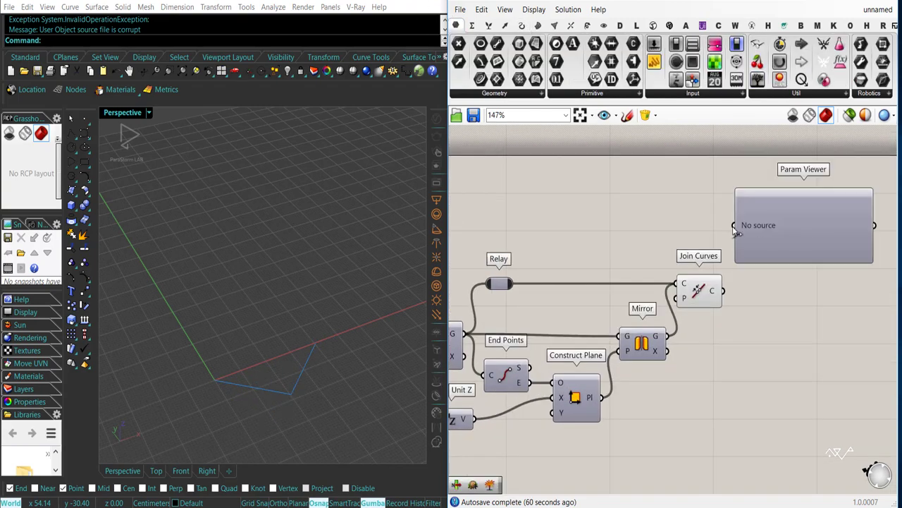
left_click_drag(734, 227, 722, 291)
left_click_drag(785, 224, 803, 201)
Group all components from the zero panel and sliders through Join Curves, leaving out the Param Viewer
scroll(725, 308, "down", 4)
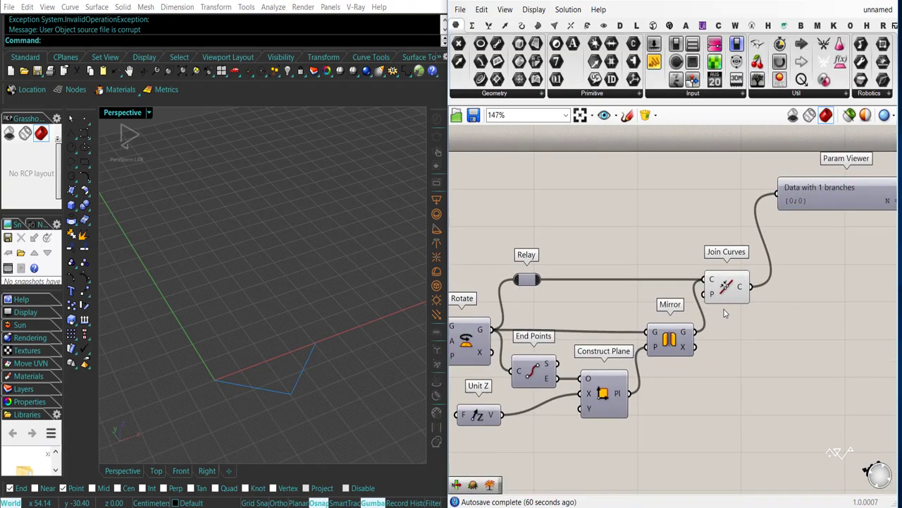
left_click_drag(846, 413, 466, 286)
left_click(589, 445)
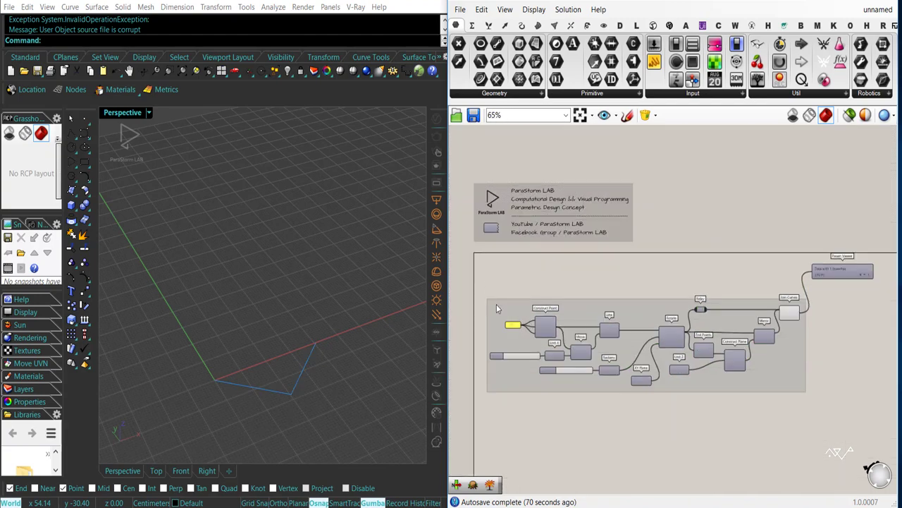
Add a scribble above the group's first components and set its text to "Main Curve"
scroll(496, 304, "up", 1)
left_click(783, 94)
left_click(783, 211)
left_click(550, 290)
scroll(510, 296, "up", 2)
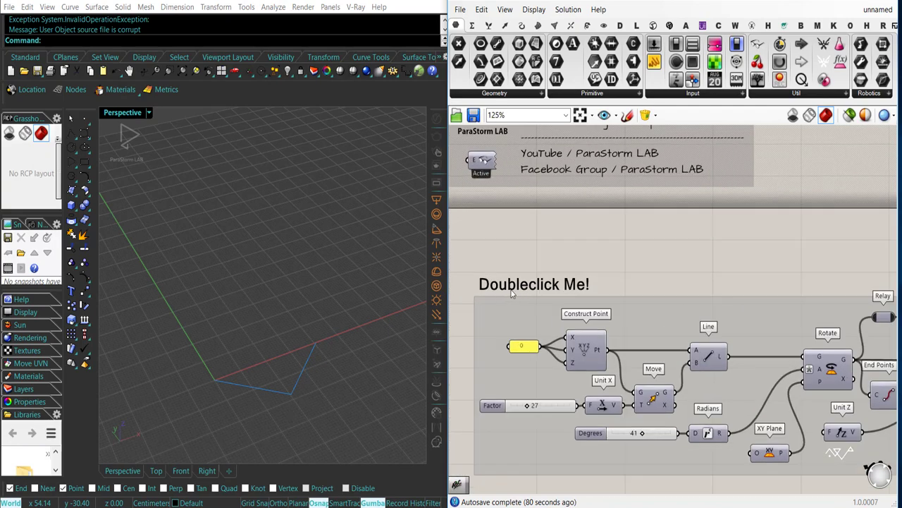
double_click(513, 286)
left_click_drag(515, 230, 439, 227)
type("Main Curve")
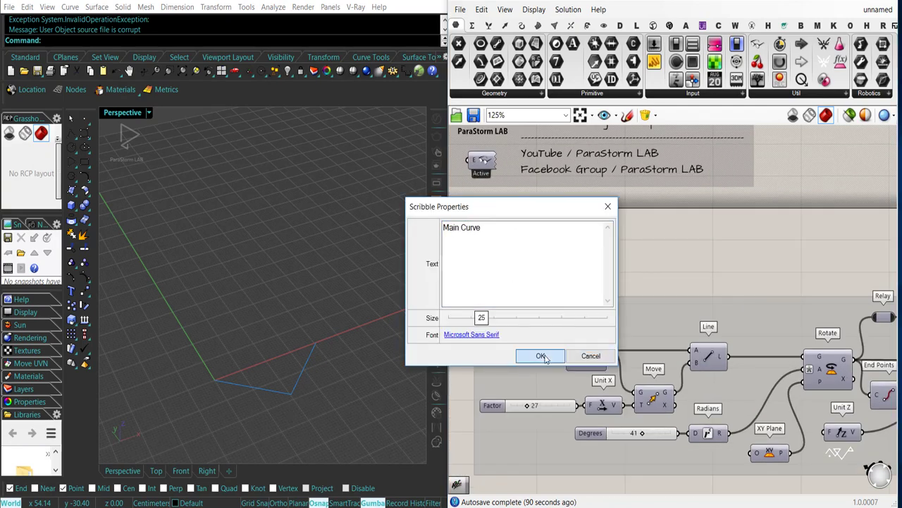
left_click(543, 357)
Add the Main Curve scribble to the component group
left_click(551, 286)
right_click(532, 304)
left_click(573, 402)
left_click(605, 280)
scroll(605, 296, "down", 2)
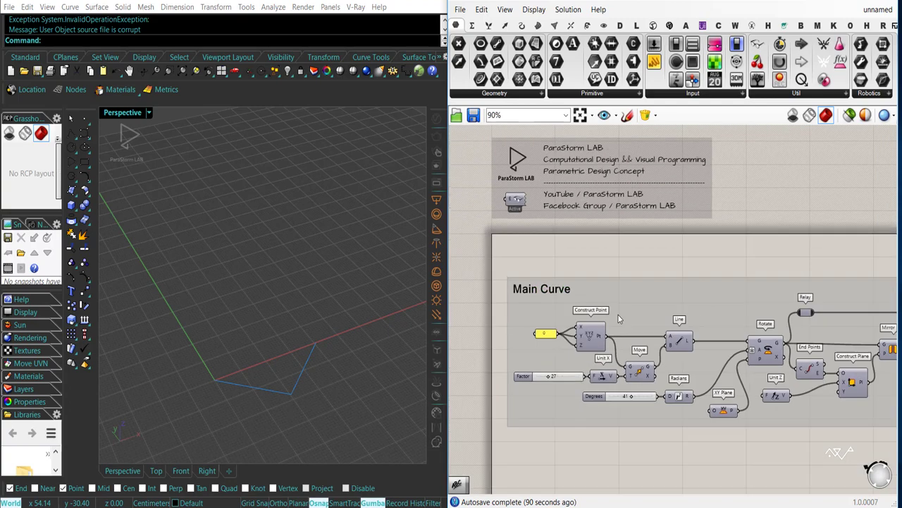
Add an Explode component outside the group and feed its curve input from Join Curves
right_click_drag(661, 341, 616, 329)
right_click_drag(727, 405, 578, 396)
mouse_move(791, 379)
right_mouse_down()
mouse_move(638, 383)
mouse_move(649, 389)
right_mouse_up()
left_click(593, 308)
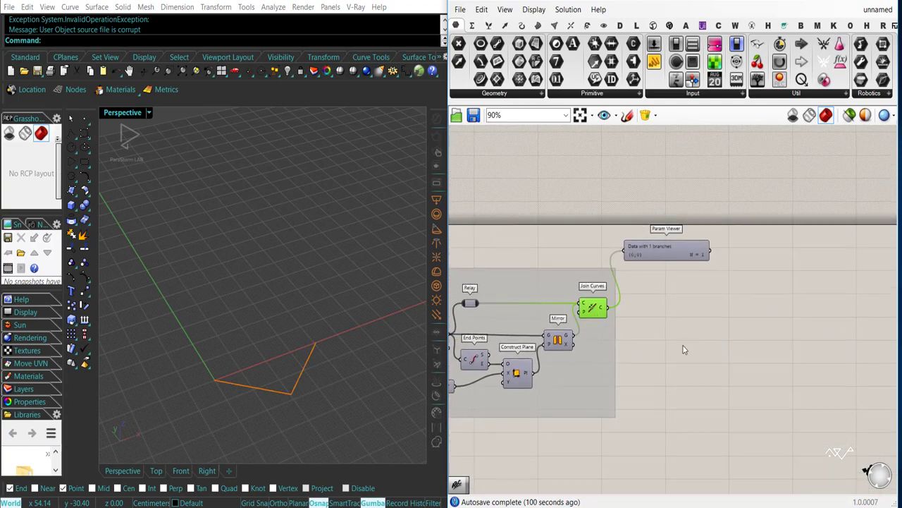
left_click(684, 348)
left_click(858, 474)
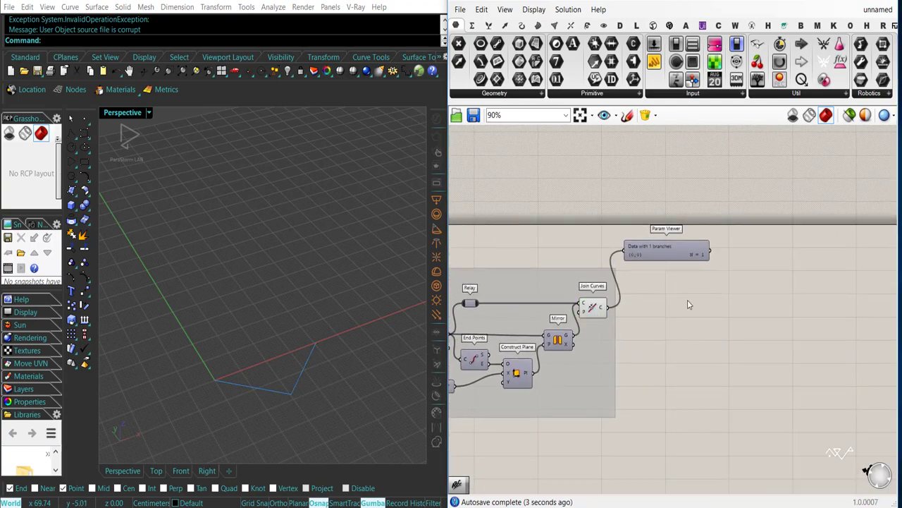
right_click_drag(713, 399, 699, 379)
left_click(521, 26)
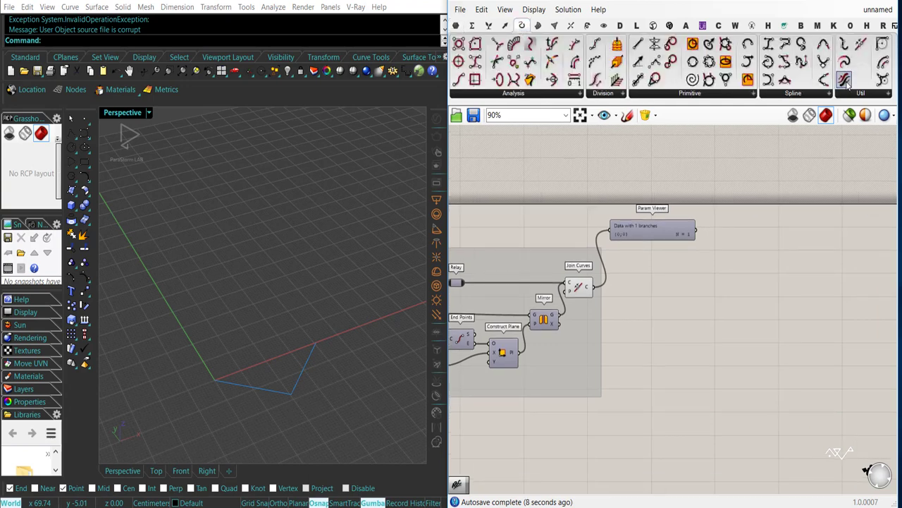
left_click_drag(707, 301, 678, 303)
left_click_drag(593, 286, 666, 298)
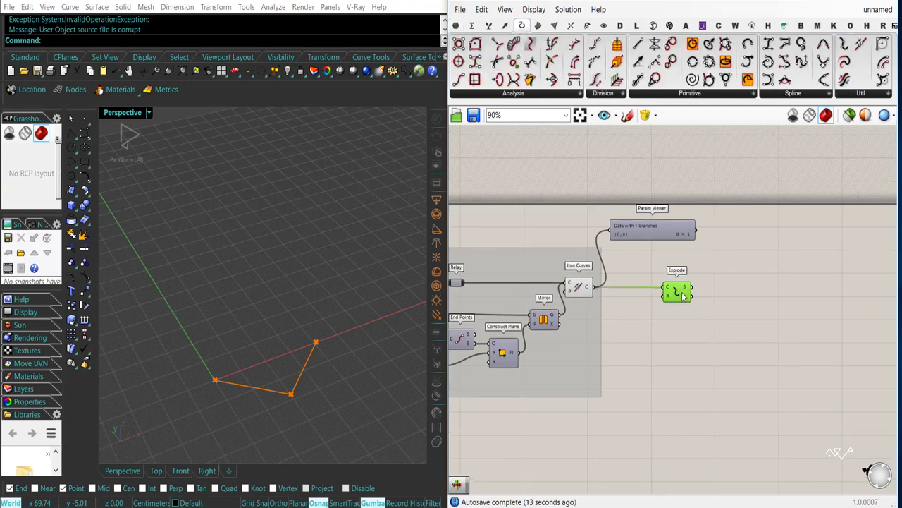
Add a List Item component and connect Explode's vertices output to its list input
scroll(648, 301, "up", 2)
right_click_drag(648, 298, 624, 303)
left_click(489, 26)
left_click(458, 44)
left_click(640, 299)
left_click_drag(624, 289, 628, 314)
Extend List Item with two more outputs, +1 and +2
scroll(630, 317, "up", 7)
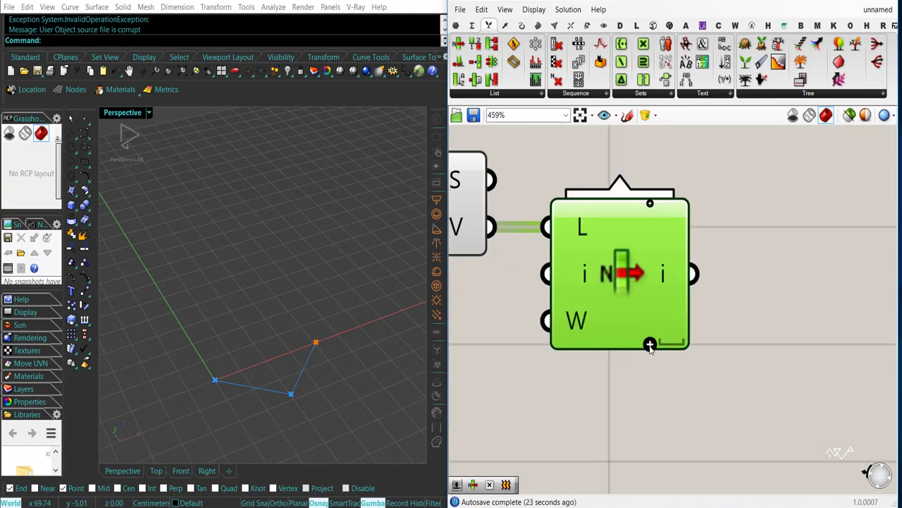
left_click(650, 344)
left_click(650, 344)
scroll(638, 361, "down", 5)
Add a Line component running from List Item's first output to its +2 output
left_click(521, 26)
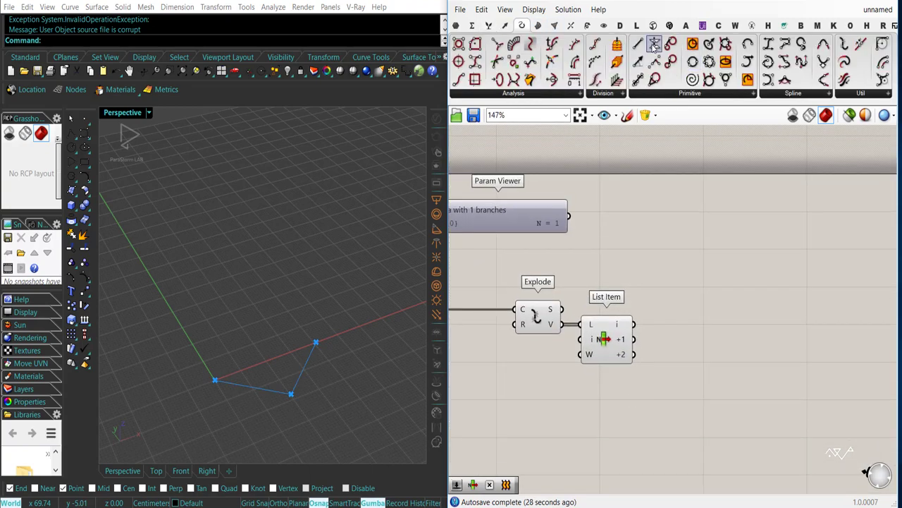
left_click_drag(654, 43, 695, 356)
left_click_drag(635, 355, 675, 350)
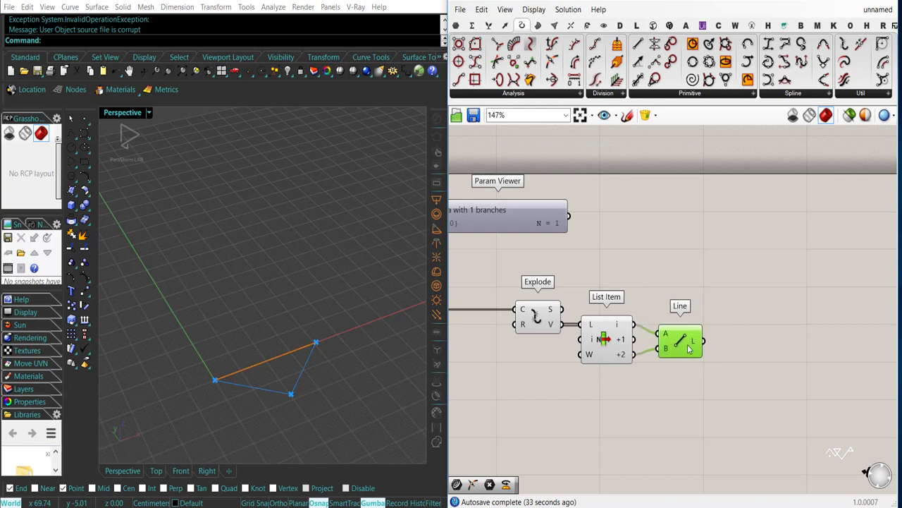
left_click(722, 388)
Add an Evaluate Length component and connect the new line to its curve input
right_click_drag(723, 387, 667, 379)
double_click(703, 369)
type("eval")
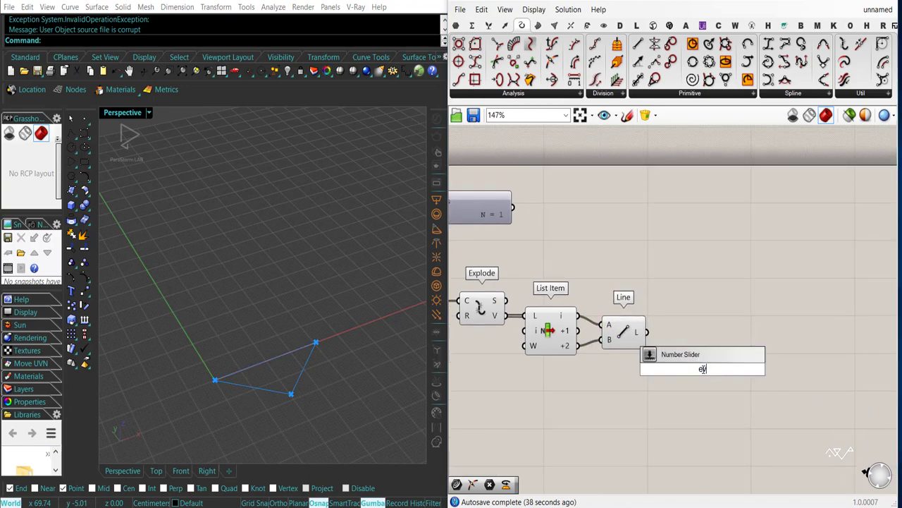
left_click(675, 306)
left_click_drag(681, 354, 647, 332)
left_click_drag(696, 369, 682, 347)
left_click(630, 392)
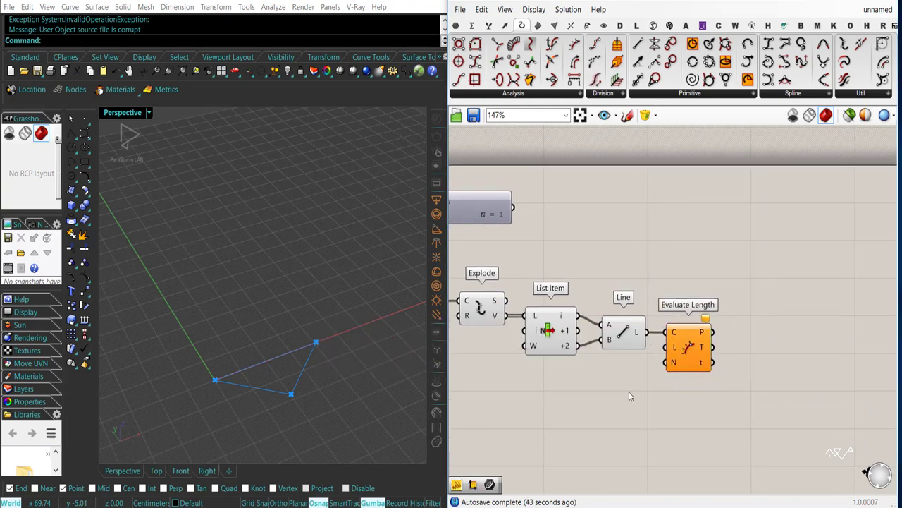
Add a panel containing 0.5 and connect it to Evaluate Length's length input
double_click(640, 398)
type("\"0")
type("0.5")
key("Return")
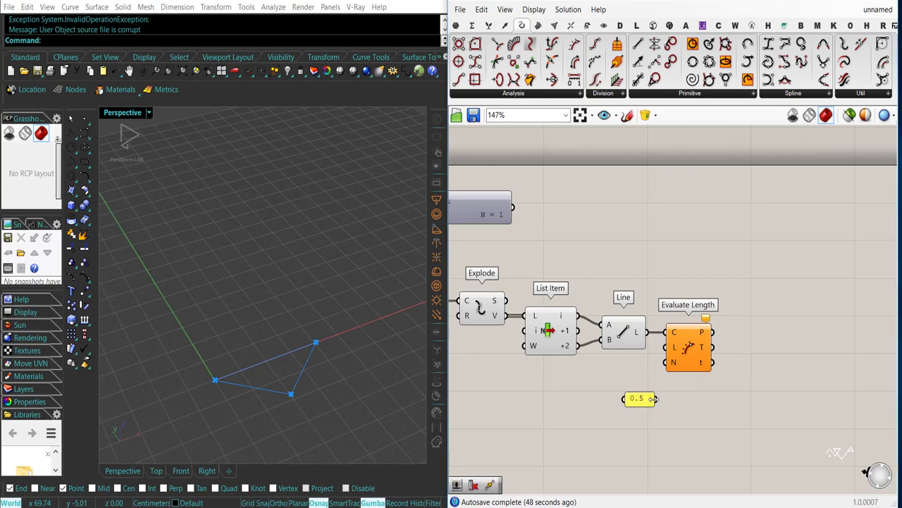
left_click_drag(654, 397, 632, 379)
left_click(689, 352)
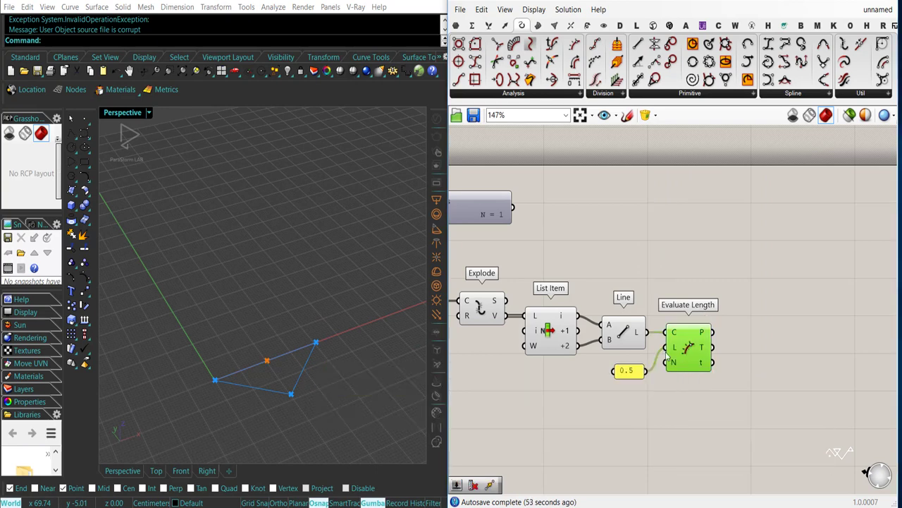
Add a Point parameter above the line and connect List Item's +1 output to it
left_click(545, 328)
left_click(537, 250)
left_click(457, 25)
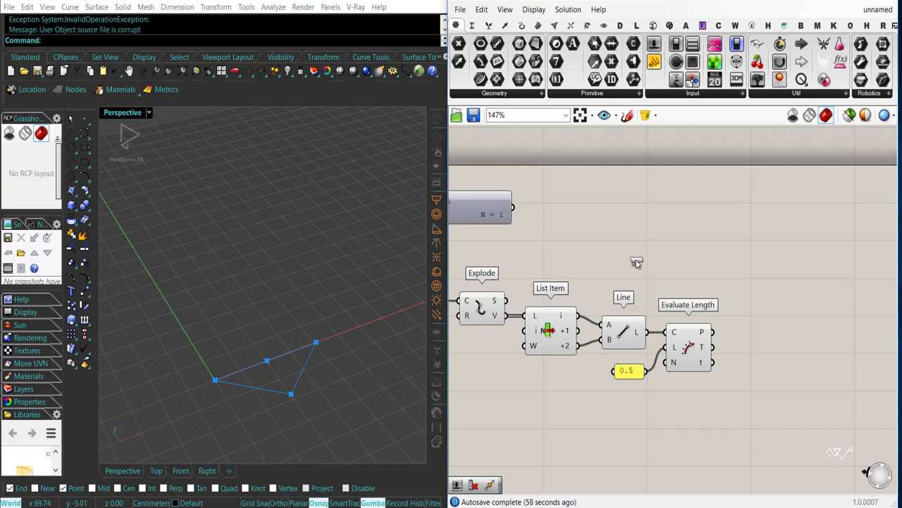
left_click_drag(636, 262, 628, 272)
left_click_drag(578, 315, 610, 272)
Add a Line component from the Point parameter to Evaluate Length's point output
right_click_drag(746, 287, 695, 286)
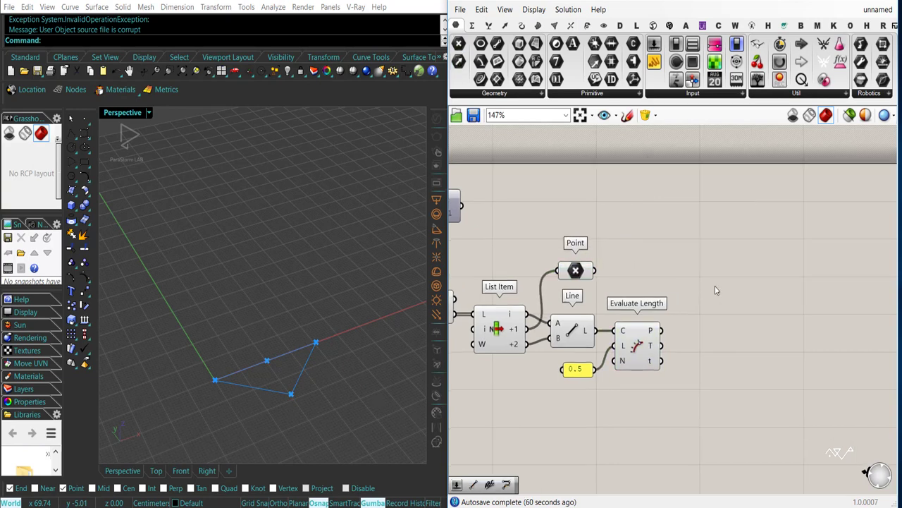
double_click(714, 286)
type("line")
key("Return")
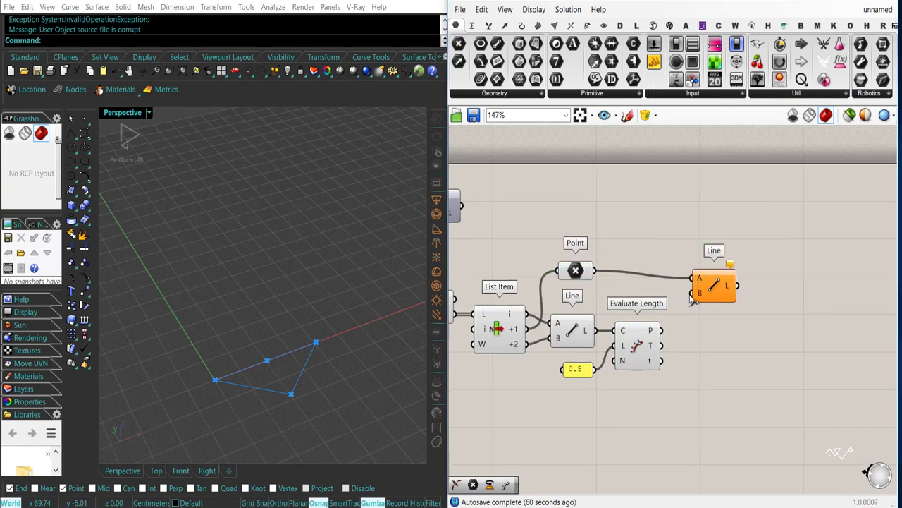
left_click_drag(692, 295, 661, 331)
left_click_drag(713, 288, 718, 280)
left_click(742, 332)
Add a Point On Curve component and connect the line between the fold vertex and the midpoint to it
right_click_drag(740, 332, 667, 332)
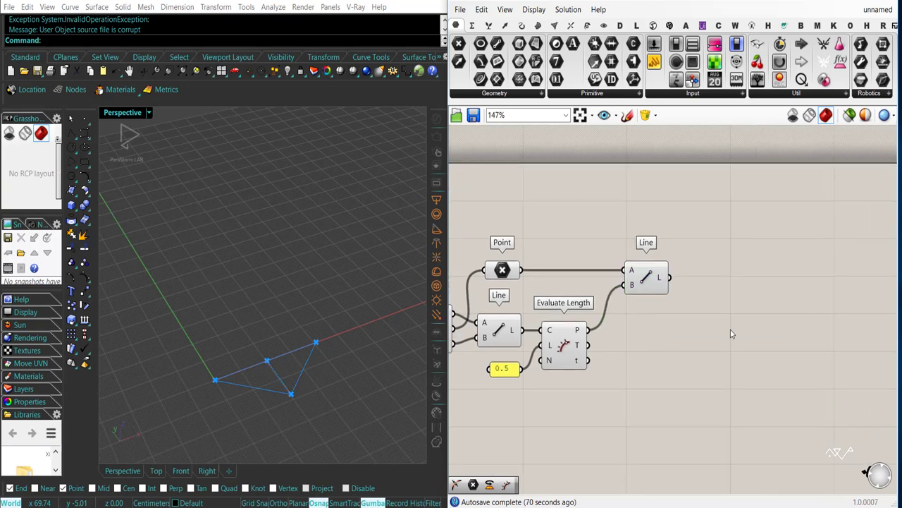
double_click(731, 333)
left_click(522, 25)
left_click_drag(553, 62, 731, 302)
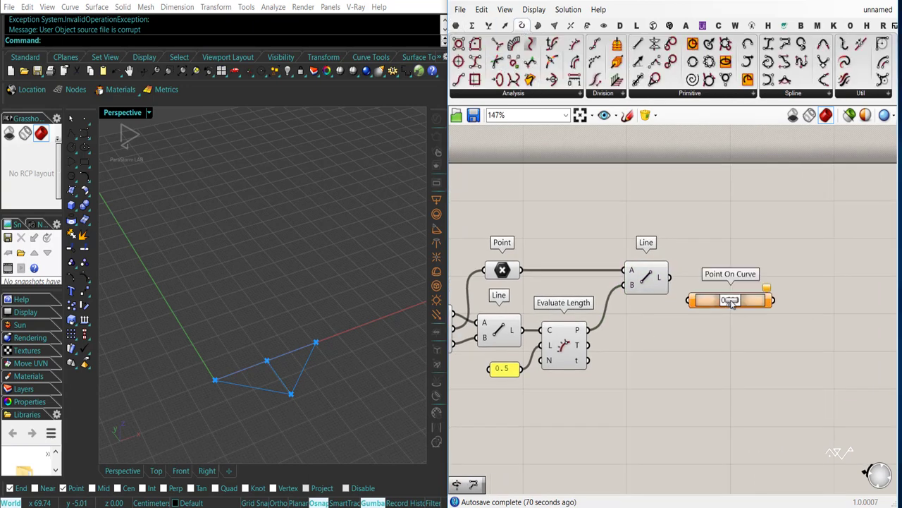
left_click_drag(675, 283, 674, 282)
left_click_drag(711, 302, 702, 279)
left_click(687, 327)
Add a Mirror component and place it below and beyond Point On Curve
right_click_drag(732, 325, 770, 356)
scroll(676, 309, "down", 1)
double_click(771, 356)
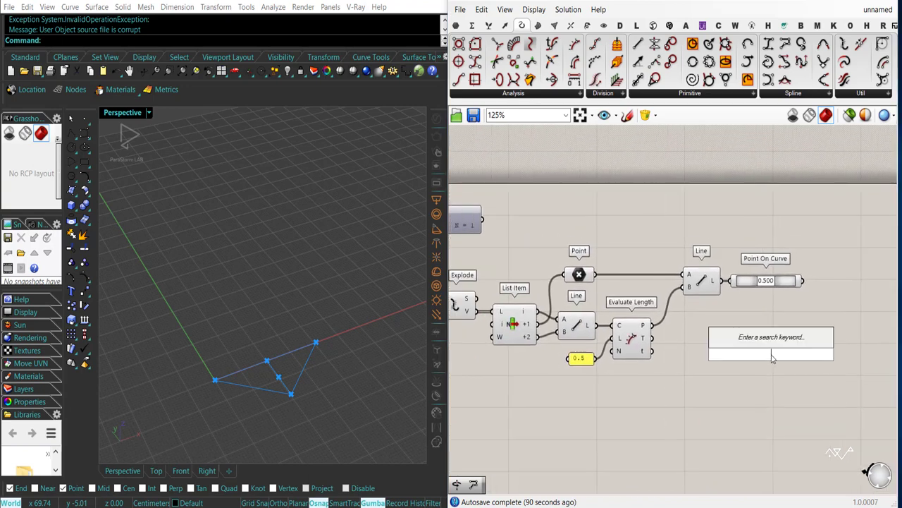
type("mir")
left_click(755, 340)
mouse_move(728, 394)
right_mouse_down()
mouse_move(758, 397)
mouse_move(711, 396)
right_mouse_up()
left_click_drag(752, 358, 811, 359)
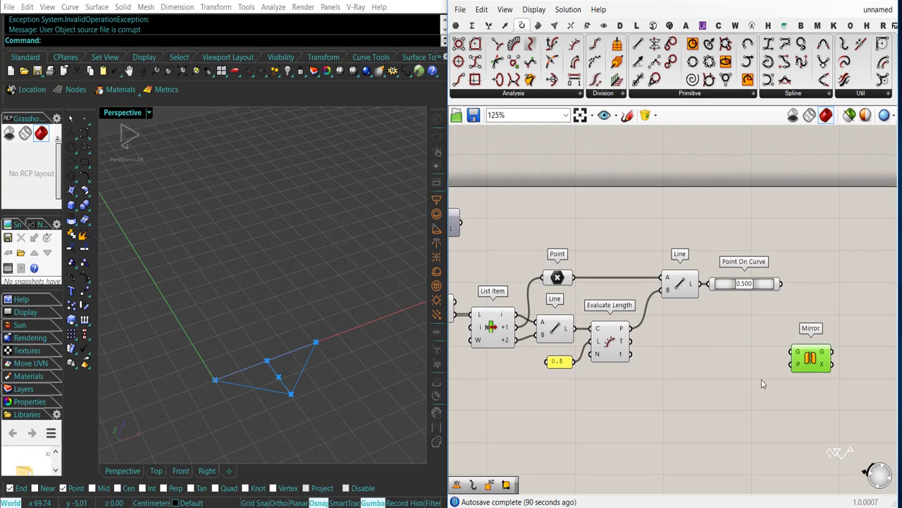
Add a Point parameter below Evaluate Length and connect Explode's vertices output to it
right_click_drag(761, 381, 809, 379)
left_click(496, 304)
left_click(456, 26)
left_click_drag(459, 43, 598, 408)
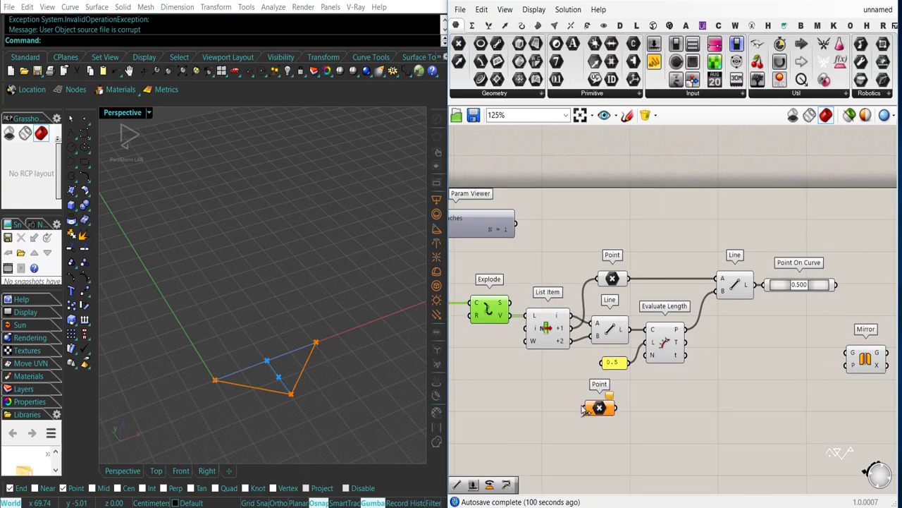
left_click_drag(509, 315, 559, 406)
Line Mirror up with the new Point parameter and connect that parameter to Mirror's geometry input
left_click_drag(867, 359, 885, 395)
right_click_drag(885, 396, 827, 399)
left_click_drag(520, 404, 811, 405)
Add a Construct Plane component before Mirror and connect Point On Curve to its origin input
right_click_drag(787, 344, 743, 342)
mouse_move(506, 31)
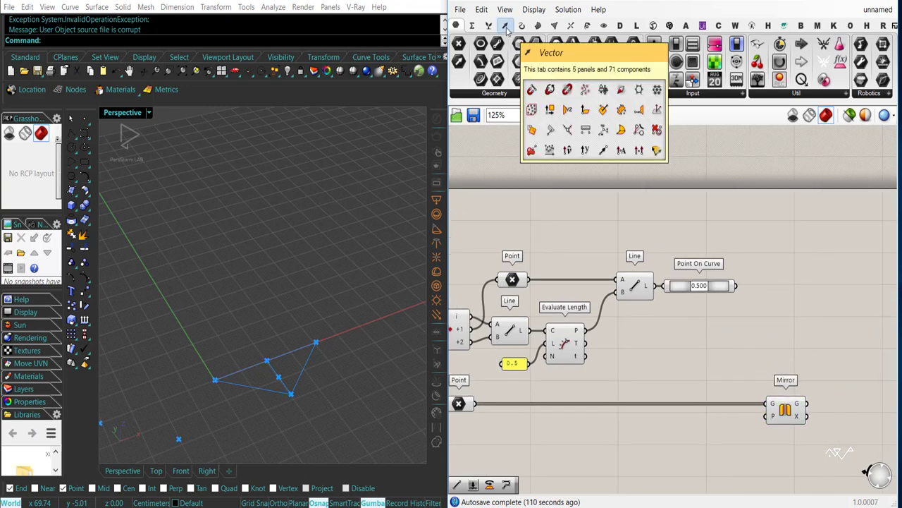
left_click(506, 28)
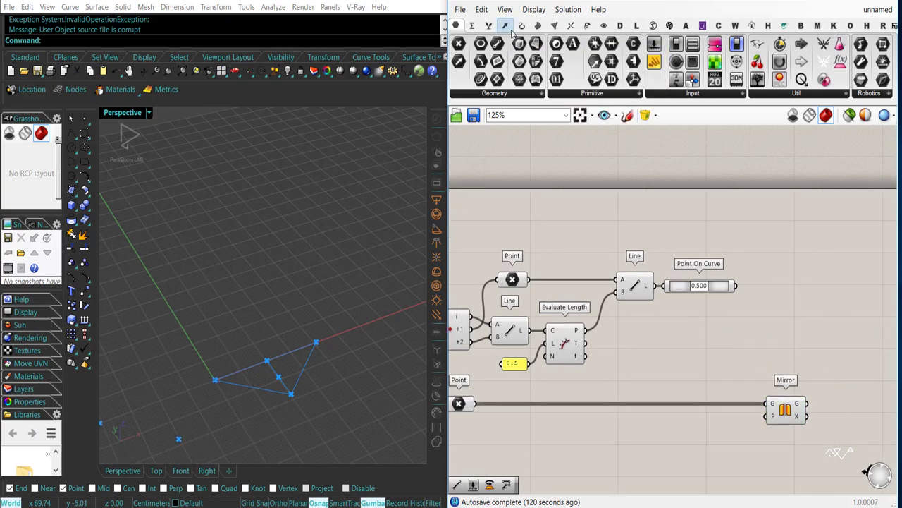
left_click_drag(757, 311, 705, 427)
scroll(705, 427, "up", 2)
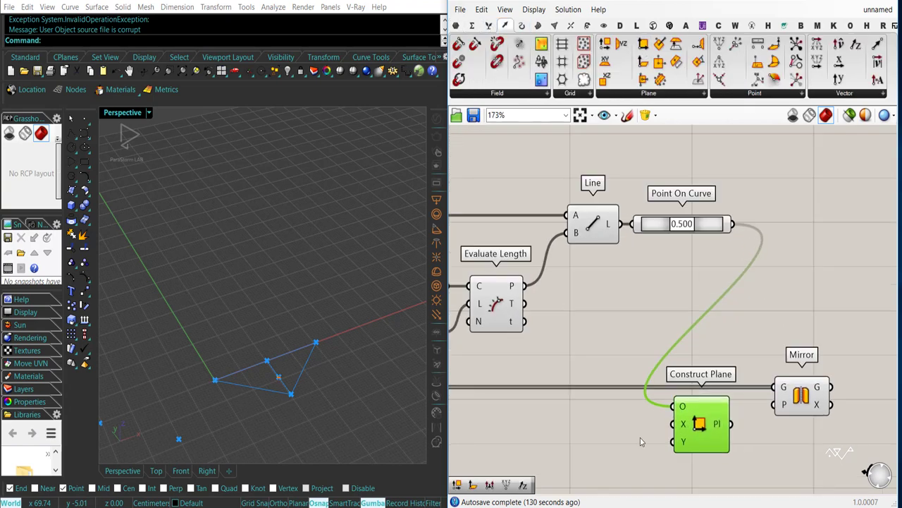
Add a Unit Z component and connect it to Construct Plane's Y-axis input
double_click(595, 429)
type("z")
key("Return")
left_click_drag(729, 423, 731, 426)
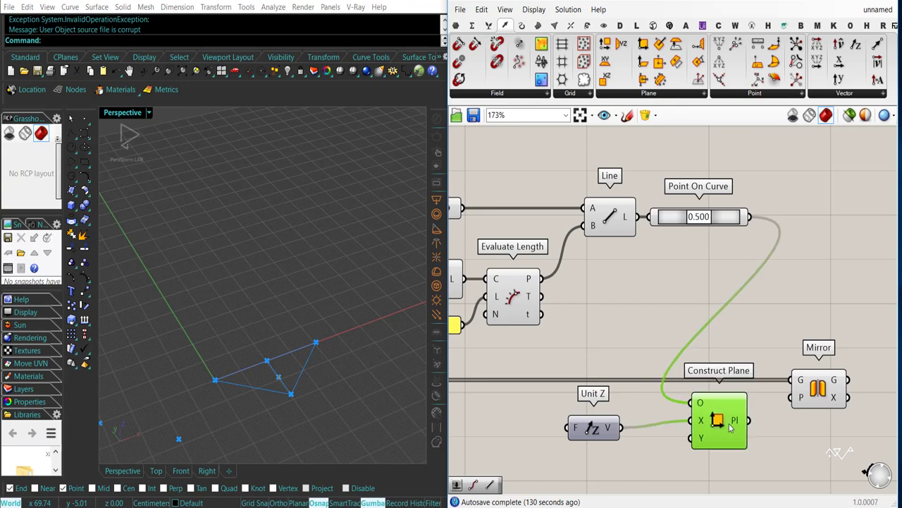
left_click_drag(596, 430, 625, 440)
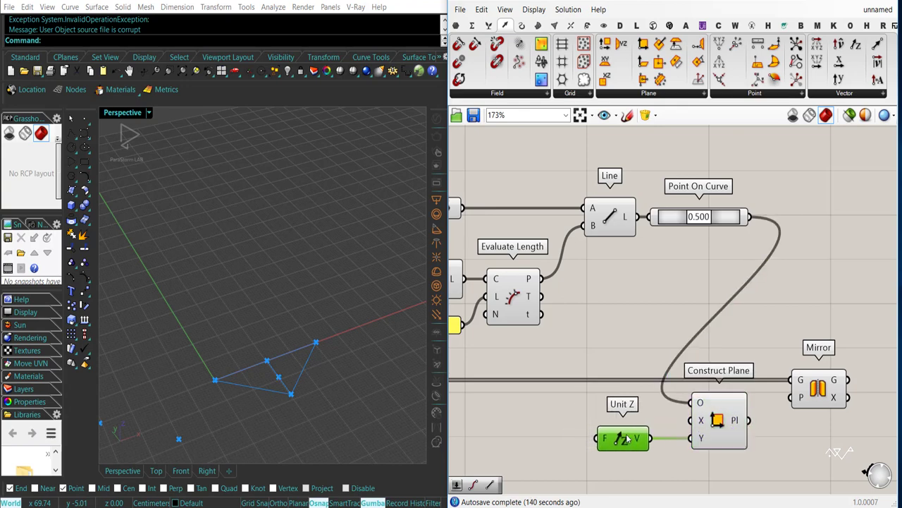
Connect Construct Plane's output to Mirror's plane input and check the mirrored points against the exploded vertices
left_click(744, 434)
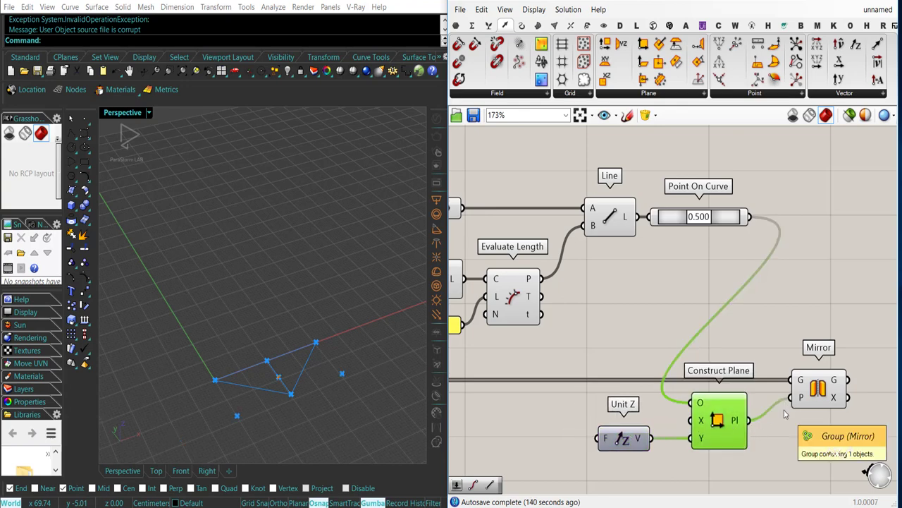
left_click(821, 391)
scroll(721, 304, "down", 4)
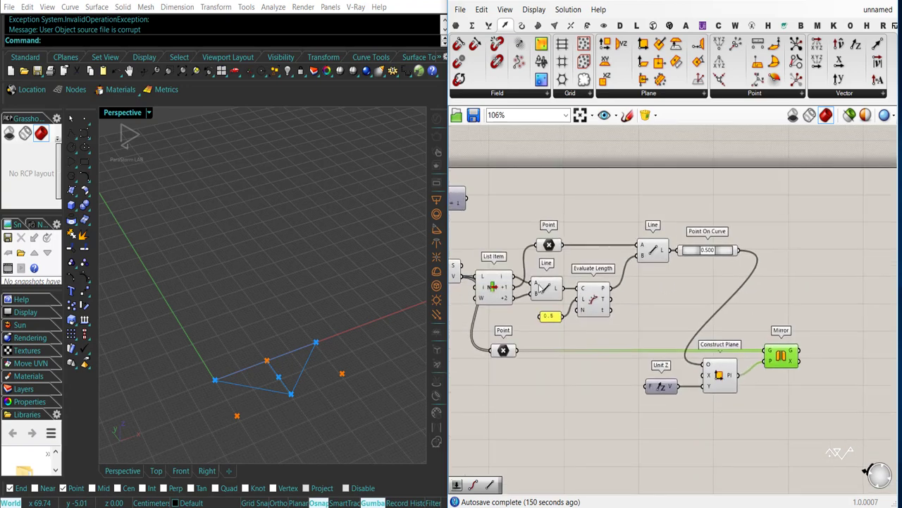
right_click_drag(540, 285, 562, 291)
left_click(467, 282)
left_click(526, 356)
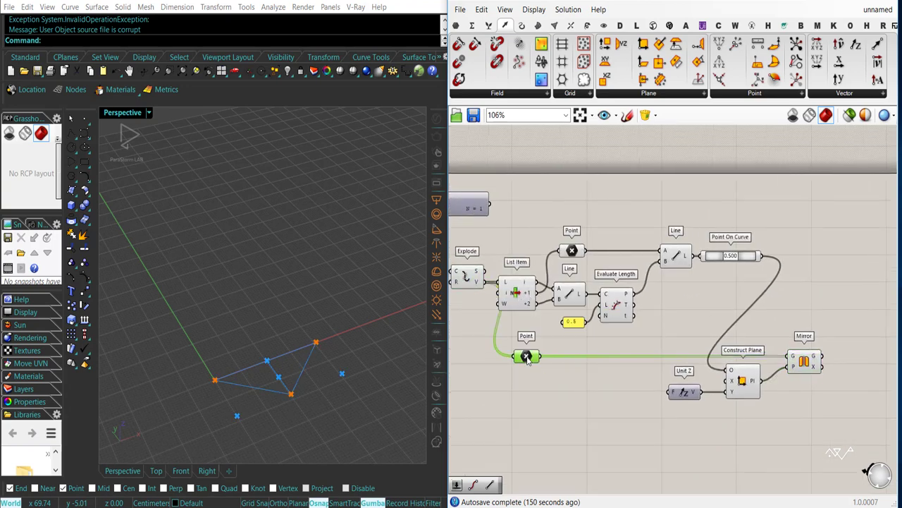
left_click(800, 359, "shift")
Hide the previews of Construct Plane, Point On Curve, Evaluate Length, List Item and the lines between them
left_click_drag(749, 406, 710, 360)
key("ctrl+q")
left_click(729, 278)
left_click_drag(705, 309, 574, 236)
key("ctrl+q")
left_click(526, 283)
key("ctrl+q")
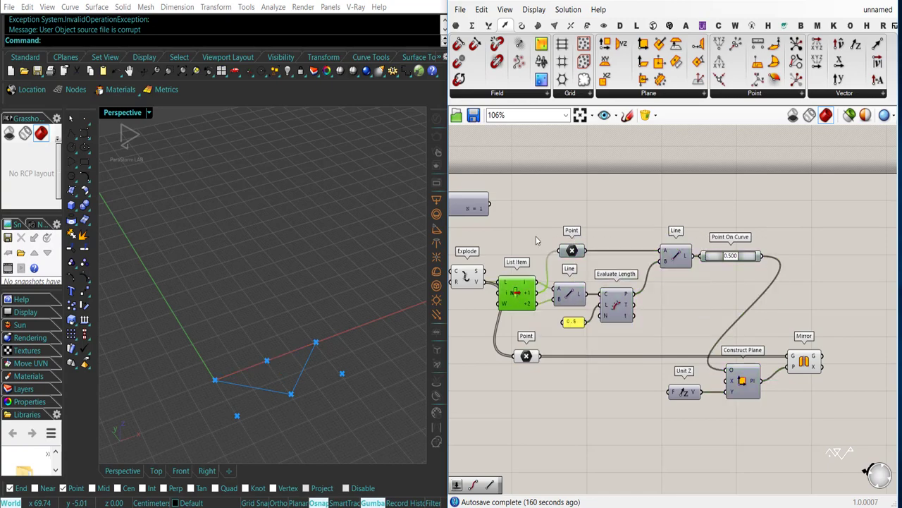
Hide the previews of Join Curves and Explode so only the points are displayed
left_click(538, 241)
right_click_drag(538, 242, 597, 245)
left_click(529, 284)
right_click_drag(455, 306, 561, 312)
left_click(535, 280)
key("ctrl+q")
left_click(609, 322)
left_click(649, 284)
key("ctrl+q")
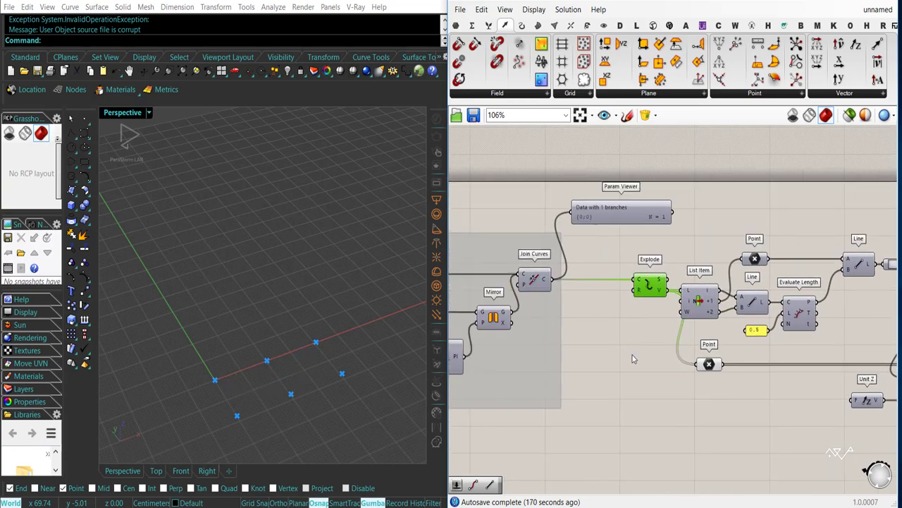
Lower the Degrees slider that controls the main curve's rotation
right_click_drag(793, 399, 588, 373)
scroll(588, 373, "down", 5)
right_click_drag(473, 379, 713, 401)
scroll(633, 381, "up", 5)
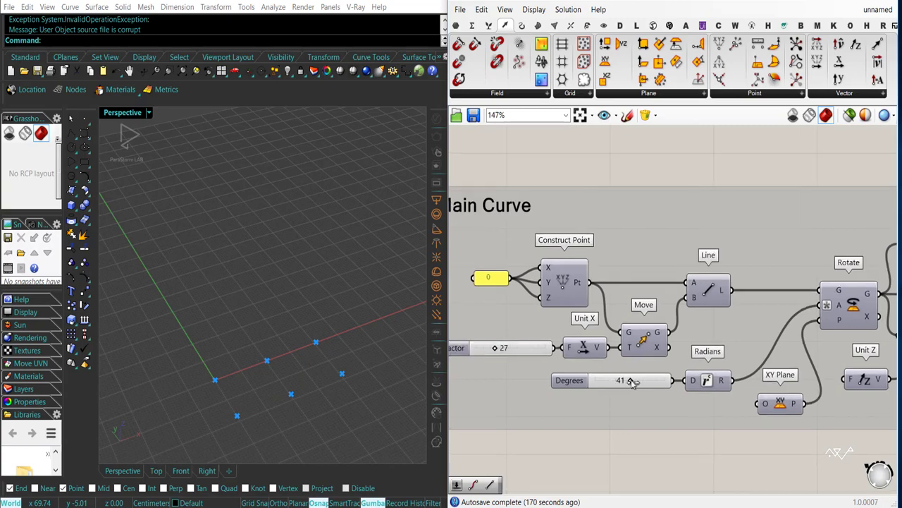
left_click_drag(637, 376, 622, 379)
Shift Mirror, Construct Plane and its Unit Z further along the canvas to space out the definition
scroll(623, 378, "down", 6)
right_click_drag(738, 382, 415, 376)
scroll(730, 372, "up", 5)
left_click_drag(698, 373, 747, 370)
left_click_drag(628, 392, 675, 387)
left_click_drag(563, 407, 617, 403)
right_click_drag(766, 401, 661, 414)
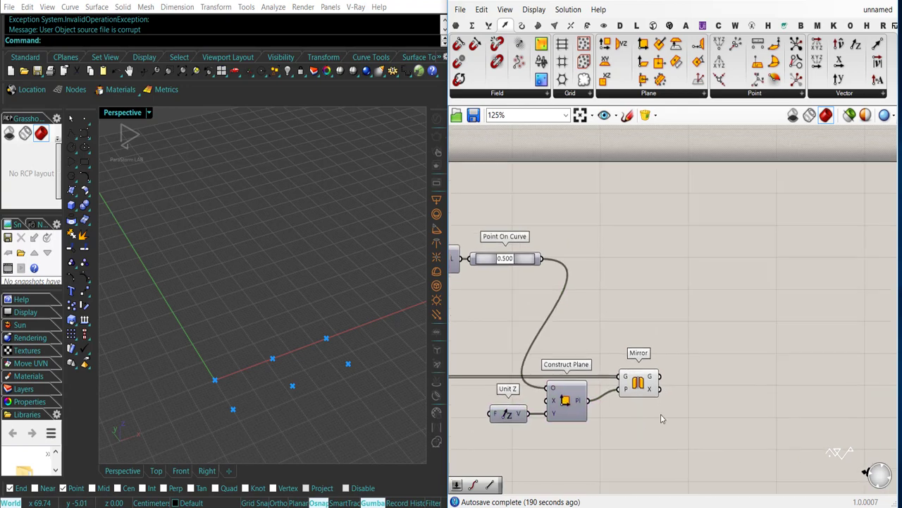
Add a Move component beyond Mirror and connect Mirror's geometry output to it
double_click(685, 296)
type("mov")
left_click(656, 232)
left_click_drag(685, 297, 717, 382)
left_click_drag(698, 376, 711, 428)
right_click_drag(656, 434, 705, 381)
left_click_drag(762, 373, 751, 381)
left_click_drag(562, 367, 562, 389)
left_click_drag(576, 385, 726, 382)
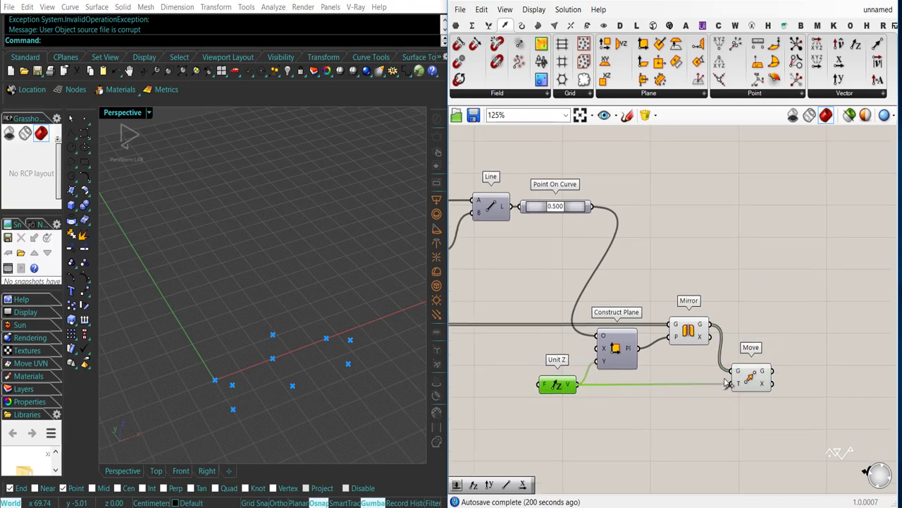
left_click_drag(578, 385, 596, 361, "ctrl")
key("ctrl+z")
left_click_drag(730, 392, 731, 385, "ctrl")
Add a second Unit Z component and connect it to Move's translation input
left_click_drag(747, 385, 759, 388)
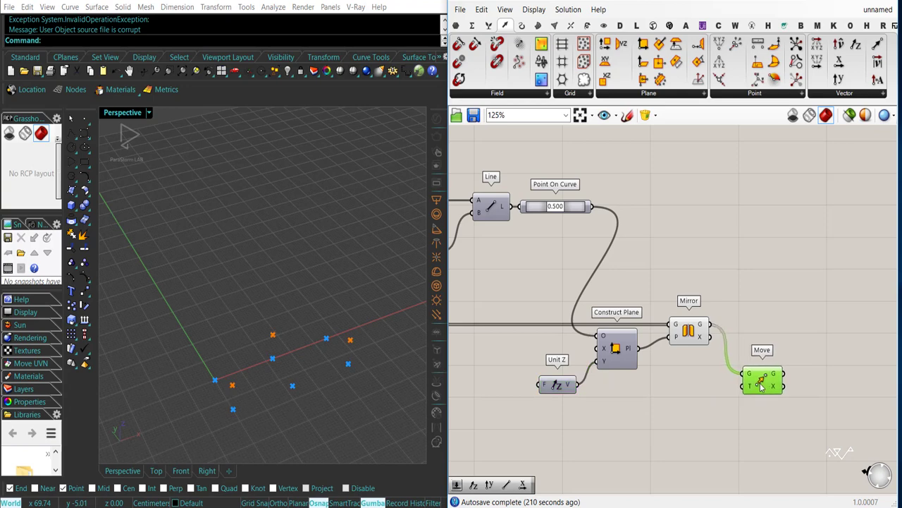
double_click(664, 449)
type("z")
key("Return")
left_click_drag(647, 443, 725, 394)
Add a number slider, connect it to the second Unit Z's factor input and set it to 58
double_click(590, 426)
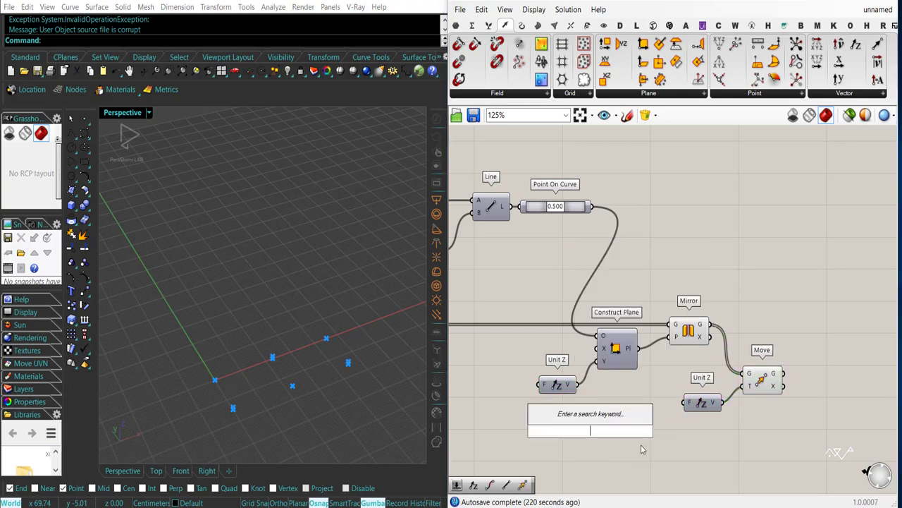
type("20")
key("Return")
left_click_drag(642, 430, 684, 402)
left_click_drag(561, 430, 557, 422)
left_click_drag(584, 425, 606, 425)
Hide the preview of the Mirror component that feeds Move
right_click_drag(293, 352, 329, 314)
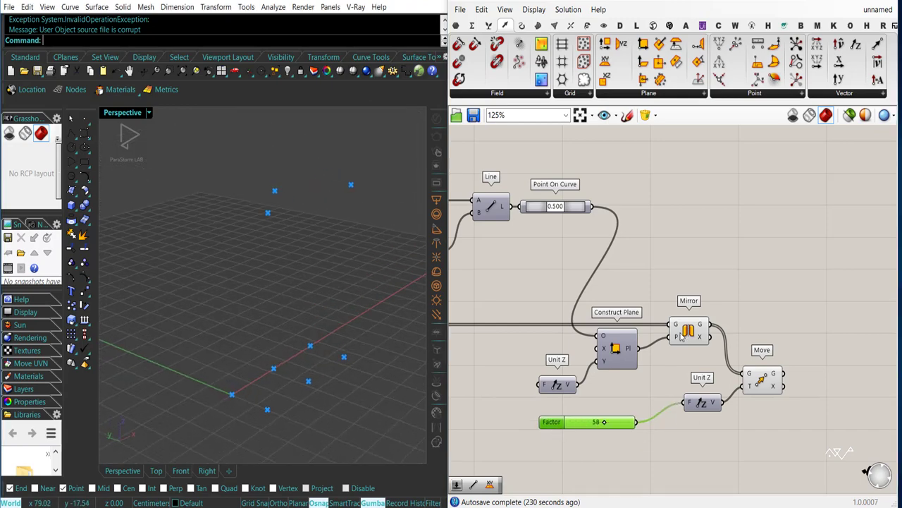
left_click(688, 331)
left_click(612, 386)
mouse_move(287, 383)
right_mouse_down()
mouse_move(348, 360)
mouse_move(288, 392)
right_mouse_up()
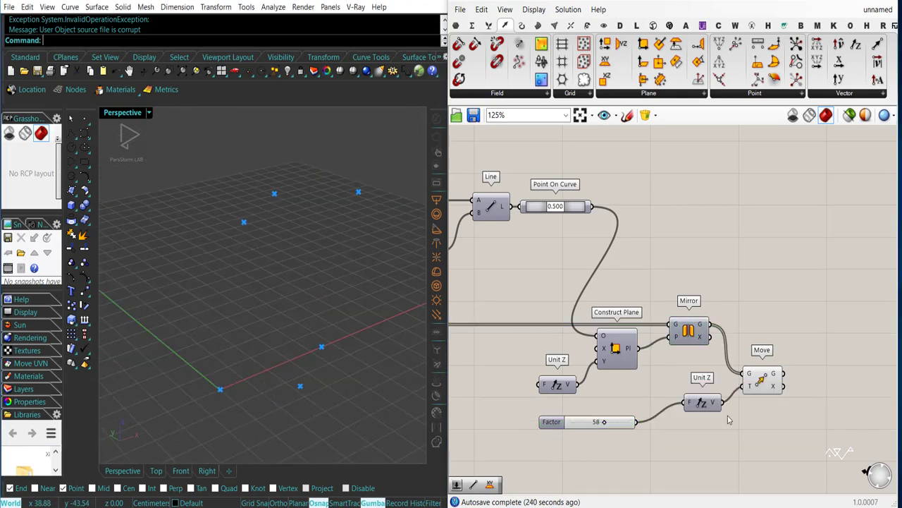
scroll(733, 417, "down", 1)
left_click(758, 385)
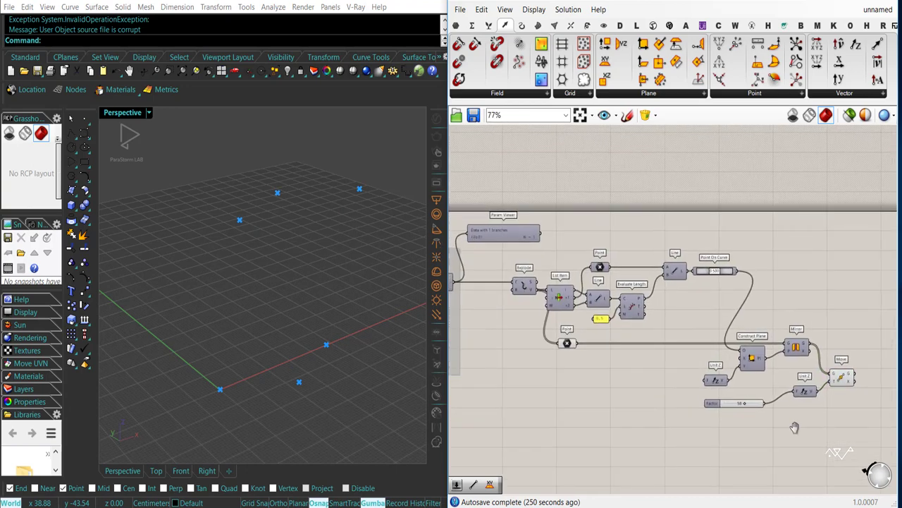
Group all components from Explode through Move and tidy Explode's position inside the group
left_click_drag(854, 421, 520, 259)
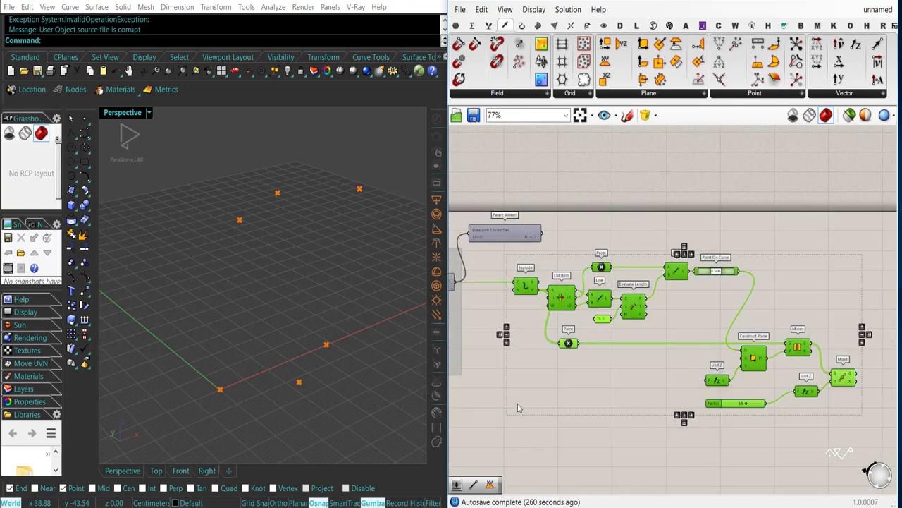
key("ctrl+g")
left_click(569, 429)
right_click_drag(569, 429, 631, 441)
left_click_drag(627, 391, 620, 389)
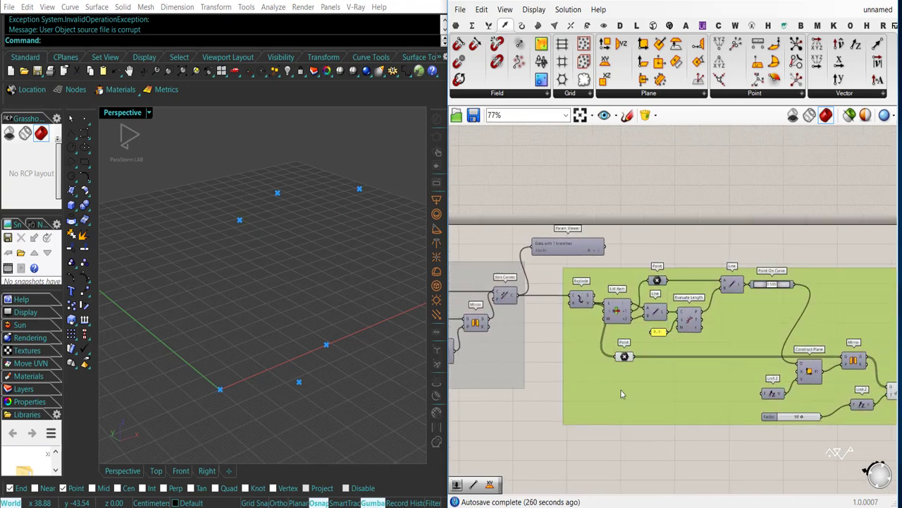
left_click(626, 445)
left_click_drag(580, 303, 580, 306)
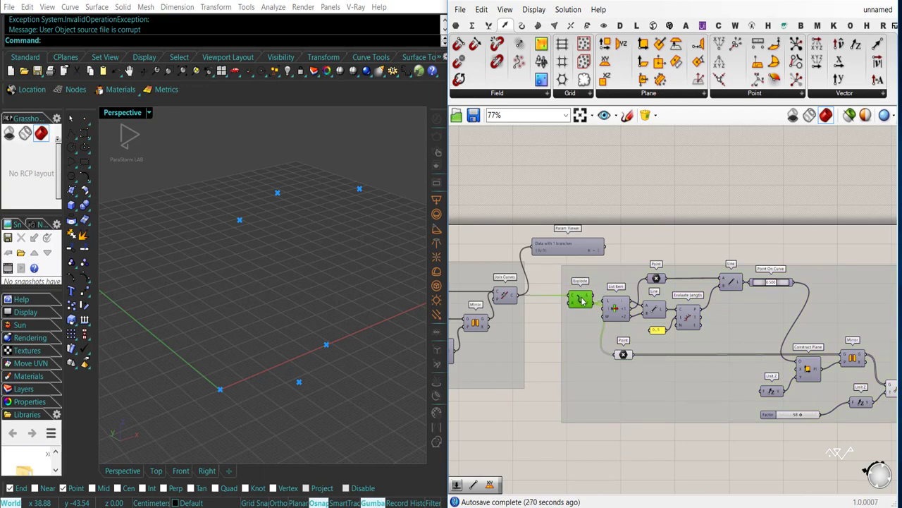
left_click(719, 450)
right_click_drag(719, 449, 703, 430)
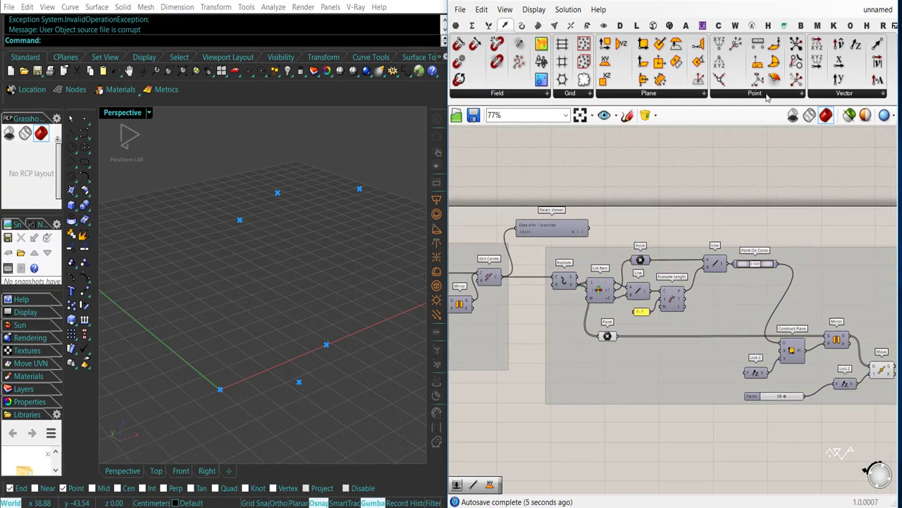
Label the new group with a Scribble reading "Points to connect between" in its lower-left corner
left_click(459, 27)
left_click(780, 93)
left_click(775, 150)
left_click(608, 392)
scroll(586, 397, "up", 2)
double_click(621, 383)
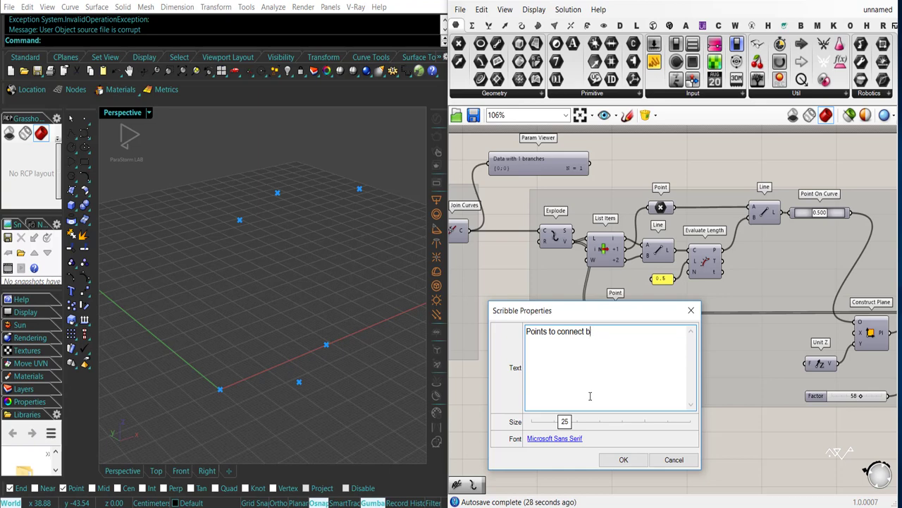
left_click(607, 463)
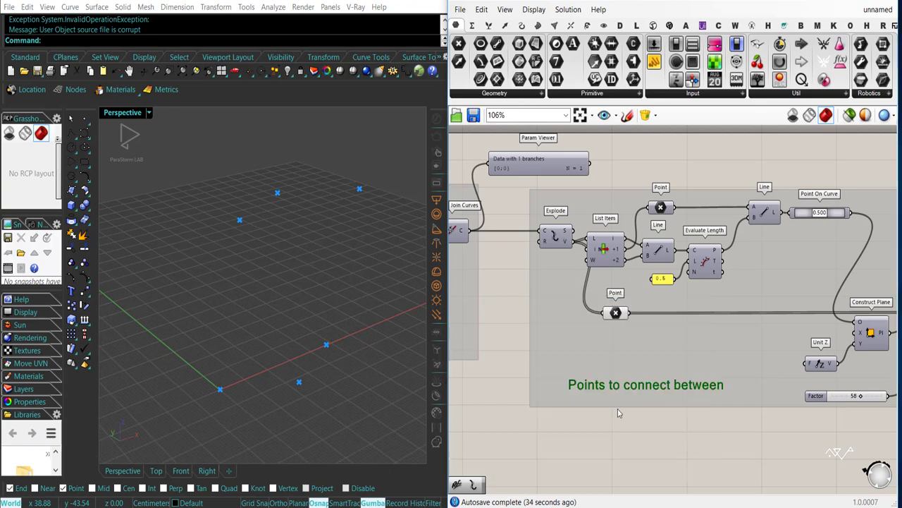
right_click(711, 376)
left_click(692, 442)
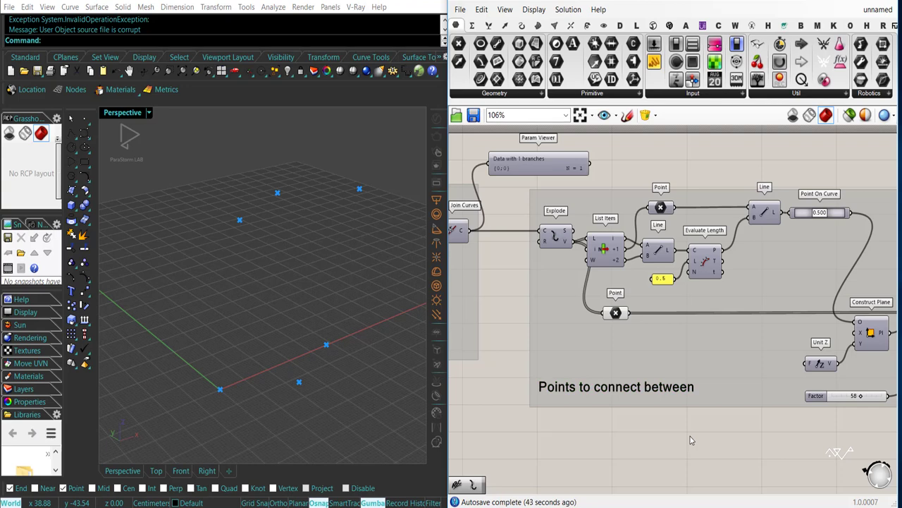
Add a Point parameter beyond the labelled group and connect Move's geometry output to it
scroll(692, 437, "down", 3)
scroll(735, 369, "up", 1)
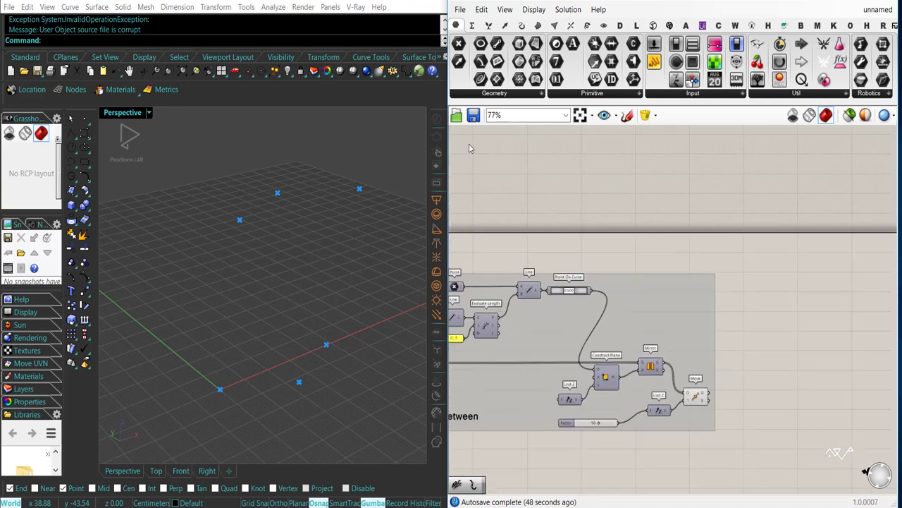
scroll(748, 374, "up", 2)
left_click_drag(698, 399, 695, 399)
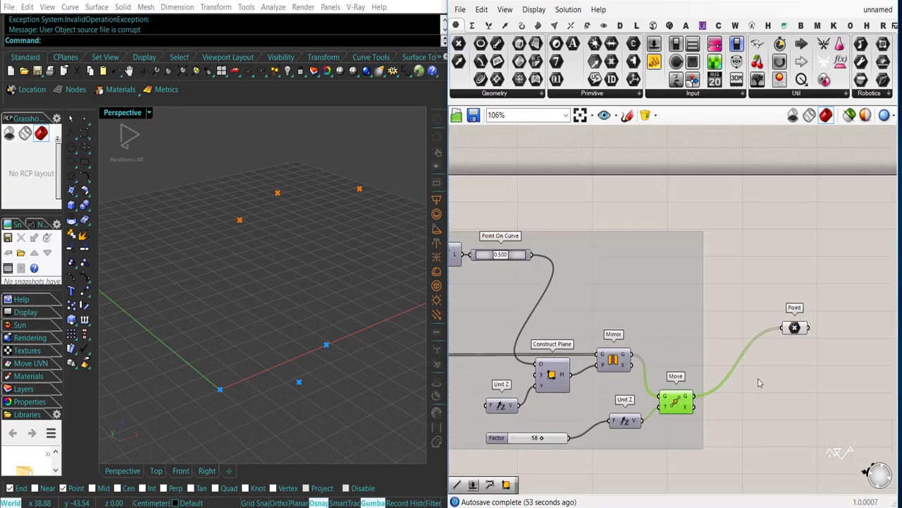
Place another Point parameter above the first one and hide the previews of Move and the vertex Point parameter
left_click_drag(675, 227, 764, 262)
scroll(630, 284, "down", 2)
right_click_drag(630, 283, 713, 288)
right_click_drag(591, 303, 657, 304)
key("ctrl+q")
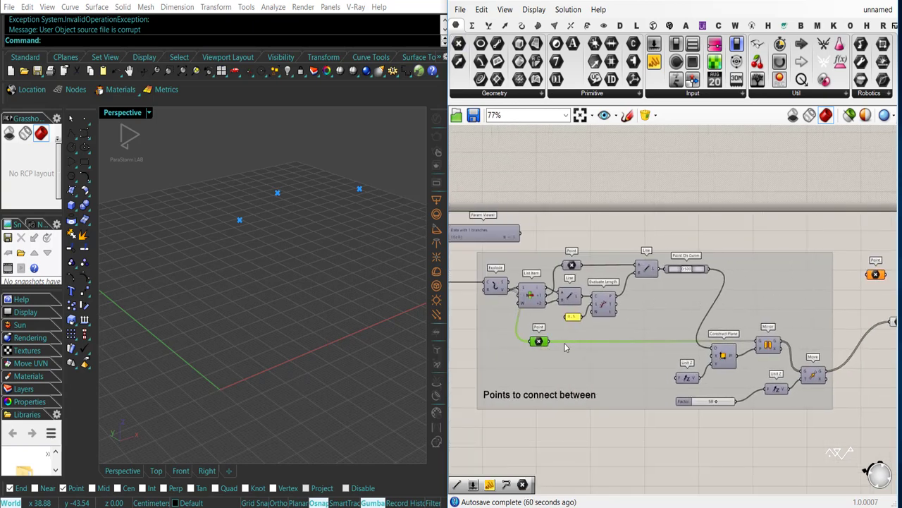
Connect the vertex Point parameter to the upper new Point parameter and bring it closer to the lower one
right_click_drag(565, 345, 550, 344)
left_click_drag(555, 349, 533, 341)
left_click_drag(862, 275, 880, 286)
right_click_drag(880, 286, 798, 315)
left_click_drag(798, 315, 803, 319)
left_click(808, 377)
right_click_drag(814, 349, 724, 358)
scroll(726, 357, "up", 3)
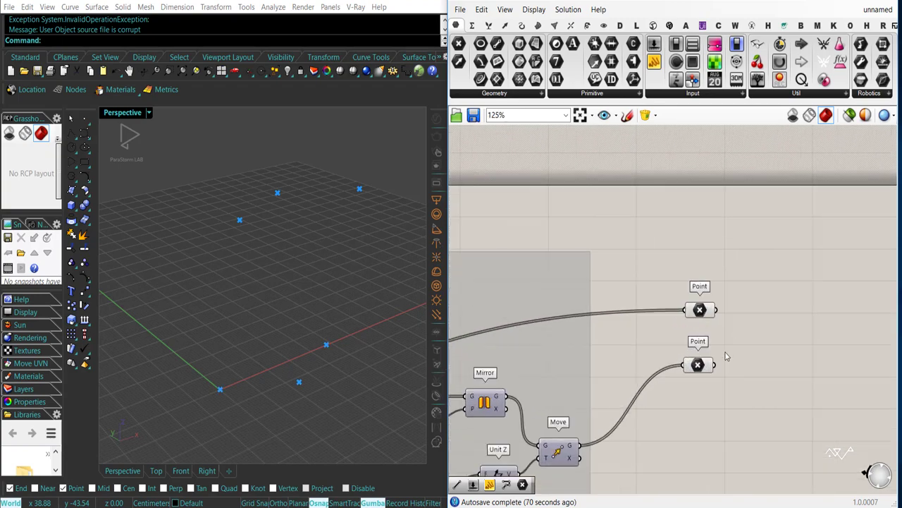
Group the two Point parameters holding the base vertices and the moved points
left_click_drag(749, 400, 672, 252)
left_click_drag(753, 393, 669, 271)
key("ctrl+g")
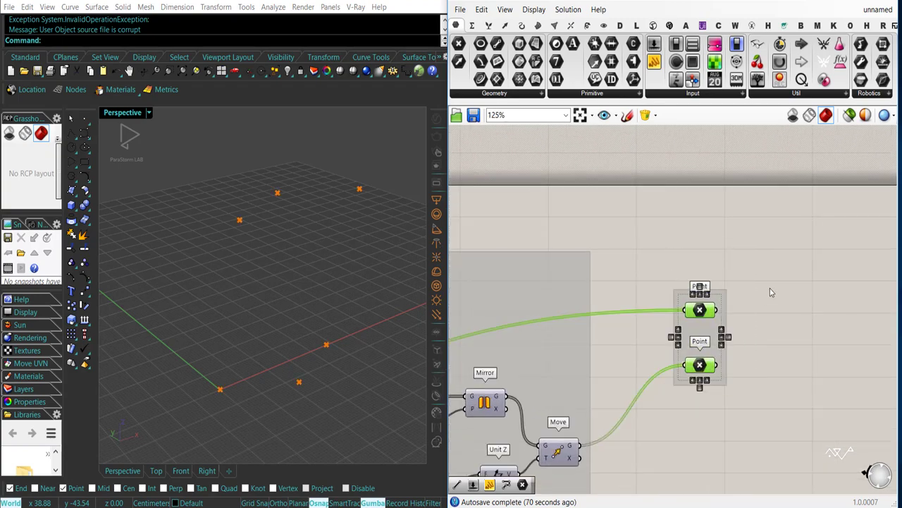
left_click(767, 316)
Add a Merge component beside the grouped Point parameters and connect the upper Point to D1 and the lower Point to D2
right_click_drag(761, 325, 604, 292)
scroll(677, 317, "down", 3)
scroll(605, 292, "up", 1)
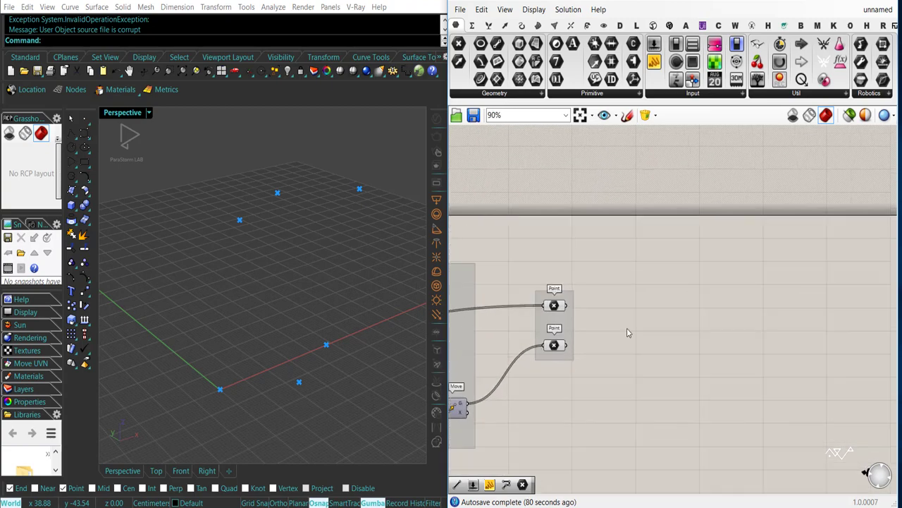
right_click_drag(309, 324, 253, 347)
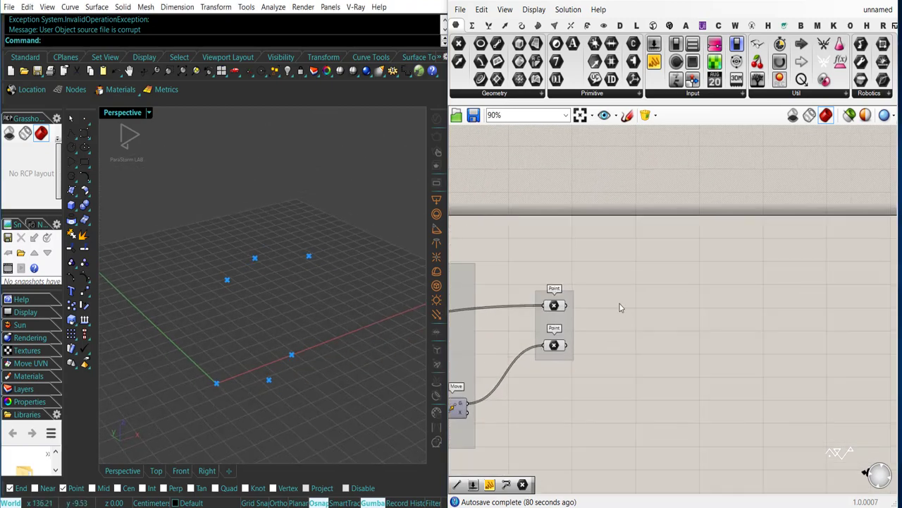
scroll(607, 328, "up", 3)
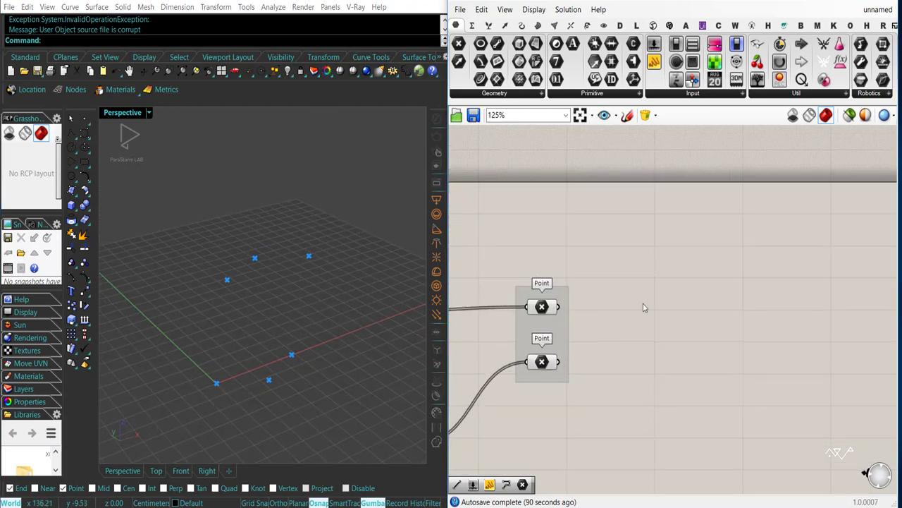
double_click(629, 308)
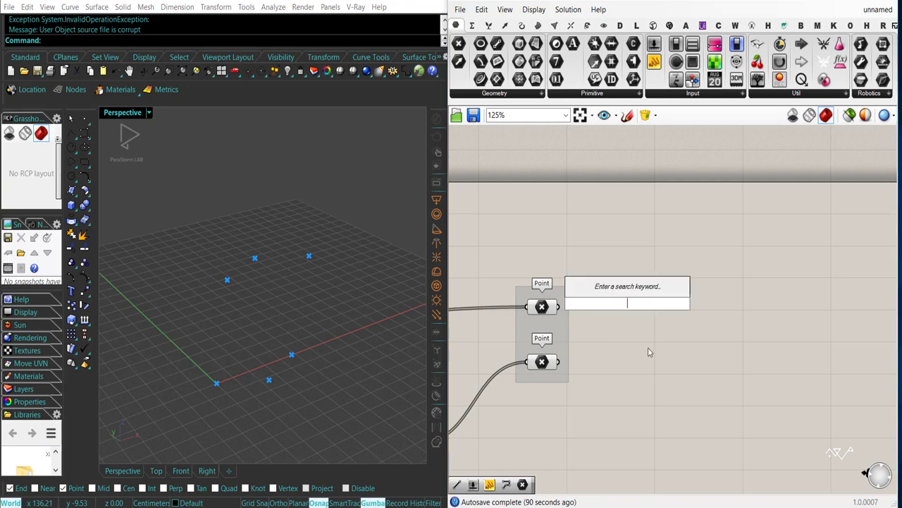
type("merg")
left_click(617, 294)
left_click_drag(607, 297, 559, 362)
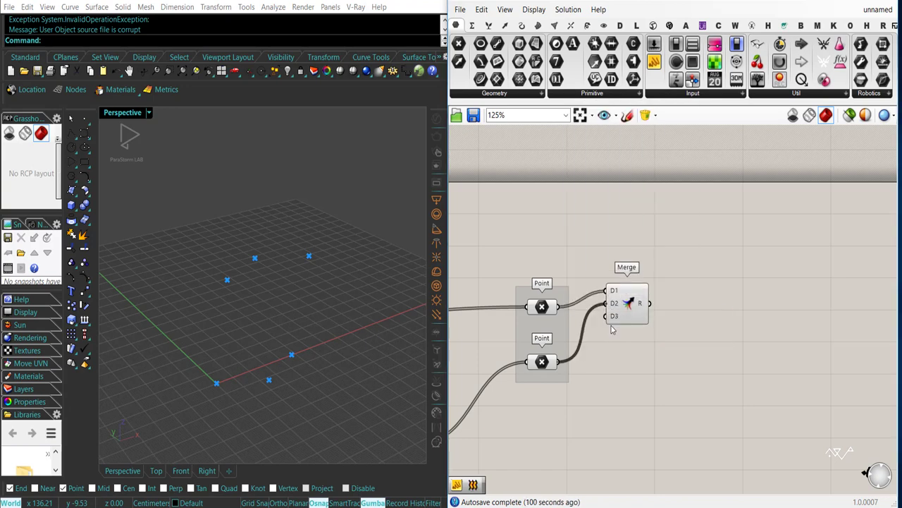
Remove the unused D3 input from Merge and center the component between the two Point parameters
left_click_drag(610, 324, 629, 354)
scroll(630, 358, "up", 5)
left_click(628, 353)
scroll(628, 352, "down", 5)
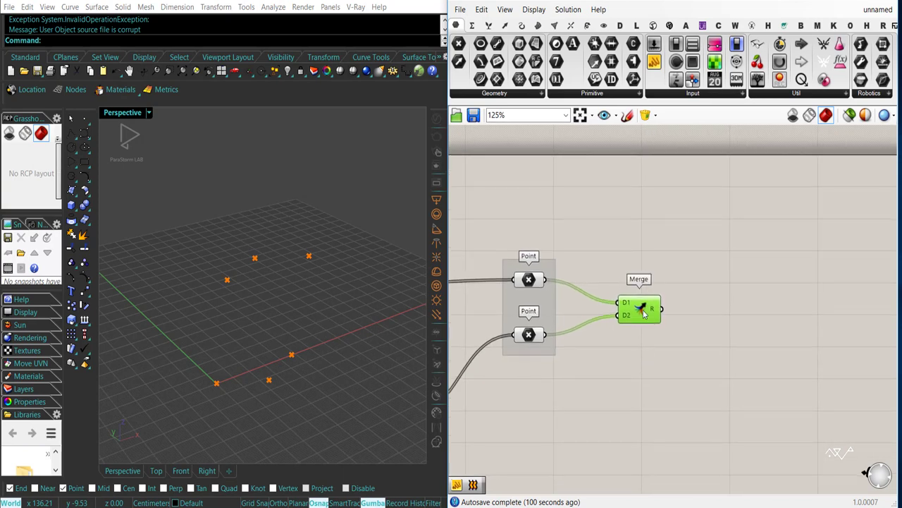
Add a Panel above Merge, connect Merge's result to it, and enlarge it to fit the full point list
left_click(655, 65)
left_click(752, 283)
left_click_drag(704, 283, 662, 309)
left_click_drag(754, 297, 729, 257)
left_click_drag(774, 248, 839, 254)
left_click_drag(792, 272, 792, 287)
left_click_drag(794, 271, 795, 240)
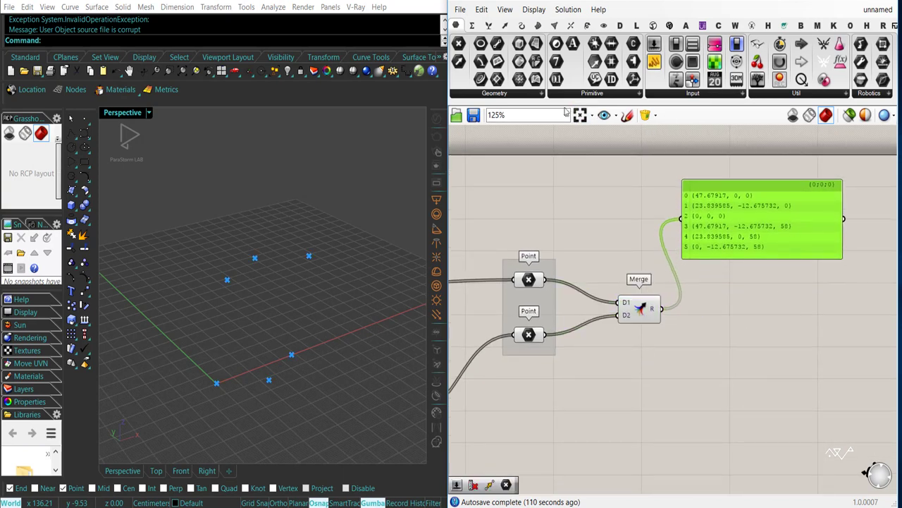
Add a Graft Tree component fed by Merge's result and connect its output to the panel
left_click(492, 26)
left_click_drag(746, 62, 707, 309)
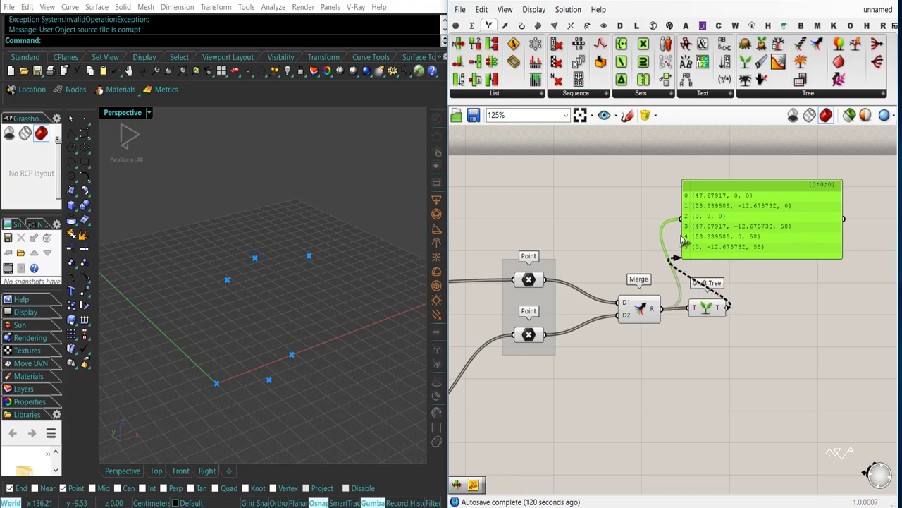
left_click_drag(681, 235, 681, 226)
left_click_drag(704, 313, 687, 314)
Add an Explode Tree component after Graft Tree, connect the grafted data to it, and expand it to six branch outputs
right_click_drag(775, 280, 683, 279)
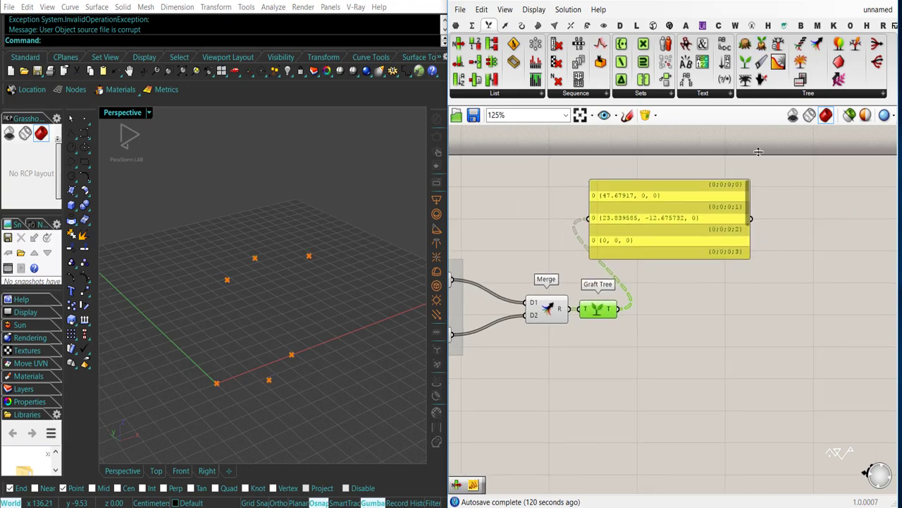
left_click_drag(758, 152, 683, 316)
left_click_drag(620, 312, 620, 311)
scroll(705, 310, "up", 5)
left_click(663, 351)
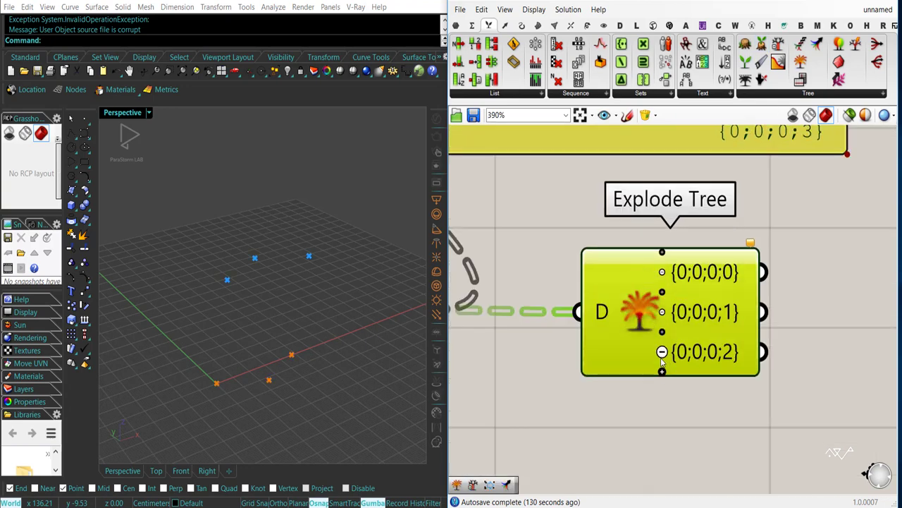
left_click(663, 370)
left_click(663, 390)
left_click(663, 410)
scroll(664, 347, "down", 4)
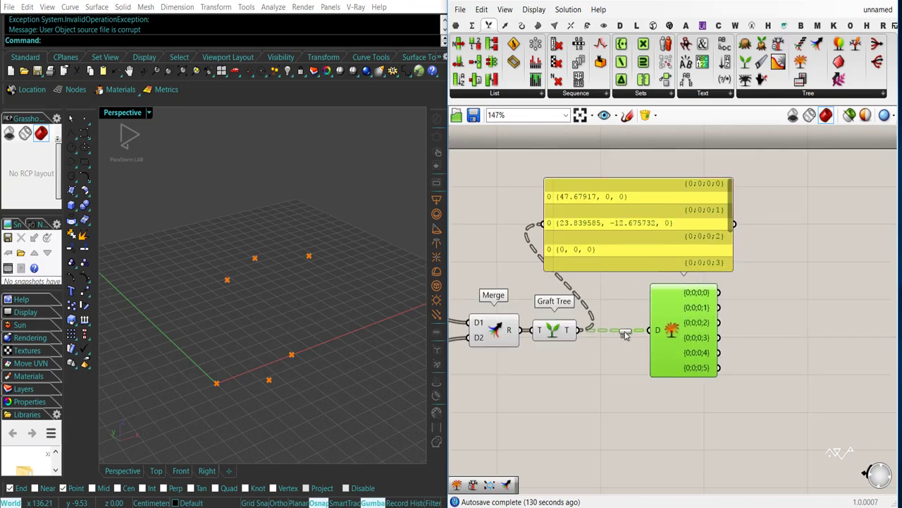
Add a Simplify Tree component after Graft Tree and move the panel out of the way
left_click(624, 333)
left_click_drag(580, 330, 650, 330)
left_click_drag(622, 341, 610, 341)
left_click_drag(627, 235, 694, 212)
right_click_drag(698, 213, 566, 202)
left_click_drag(582, 203, 734, 264, "alt")
left_click_drag(568, 280, 686, 319)
key("Delete")
Connect Simplify Tree to Explode Tree and match Explode Tree's outputs to the simplified branches {0} to {5}
right_click_drag(552, 334, 626, 336)
left_click_drag(627, 336, 647, 336)
left_click_drag(556, 334, 569, 328)
left_click(679, 348)
right_click_drag(744, 346, 696, 358)
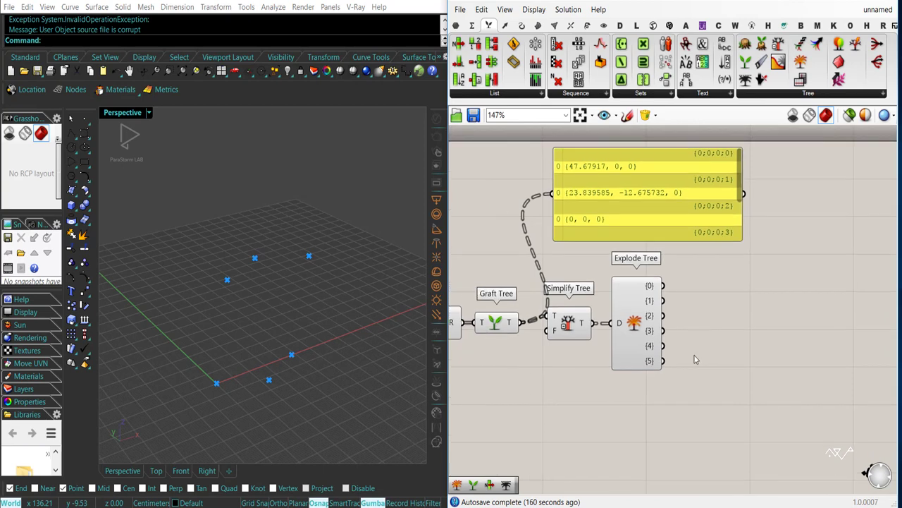
Place a PolyLine component on the canvas beyond Explode Tree
left_click(643, 340)
left_click(714, 310)
right_click_drag(715, 309, 665, 313)
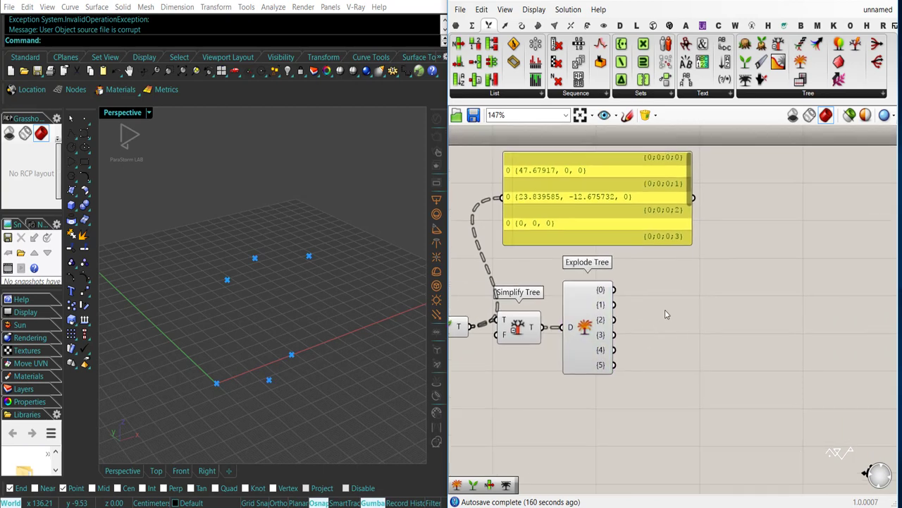
left_click(521, 24)
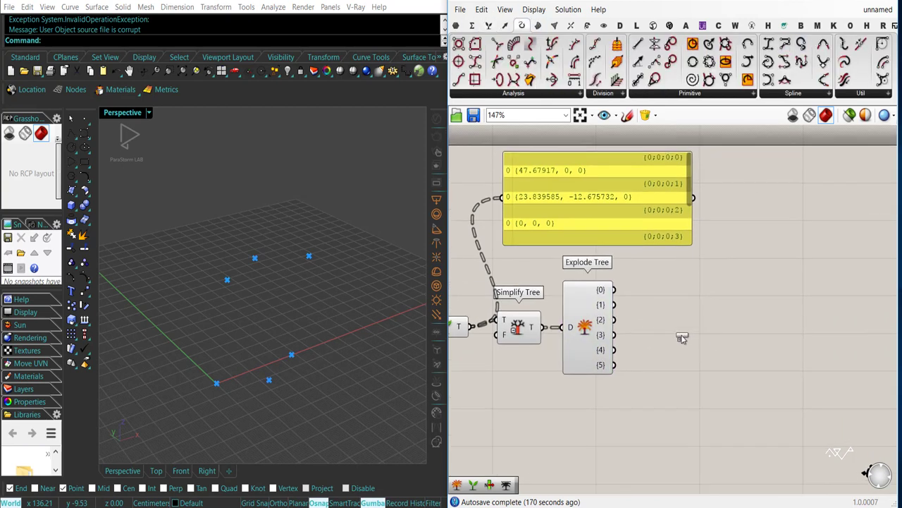
left_click_drag(682, 338, 682, 337)
scroll(677, 338, "up", 1)
Place a Create Set component between Explode Tree and PolyLine and space the components apart
left_click(489, 25)
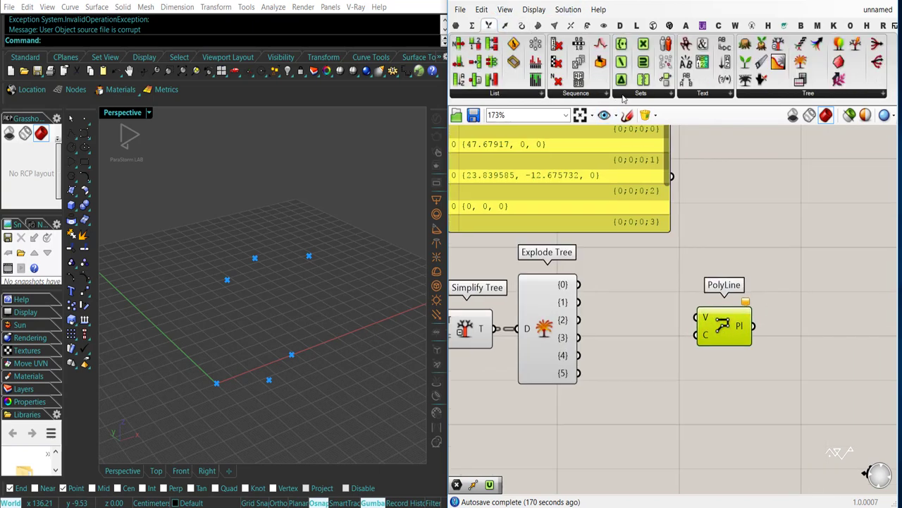
left_click(641, 93)
left_click_drag(634, 117, 652, 297)
right_click_drag(664, 337, 717, 332)
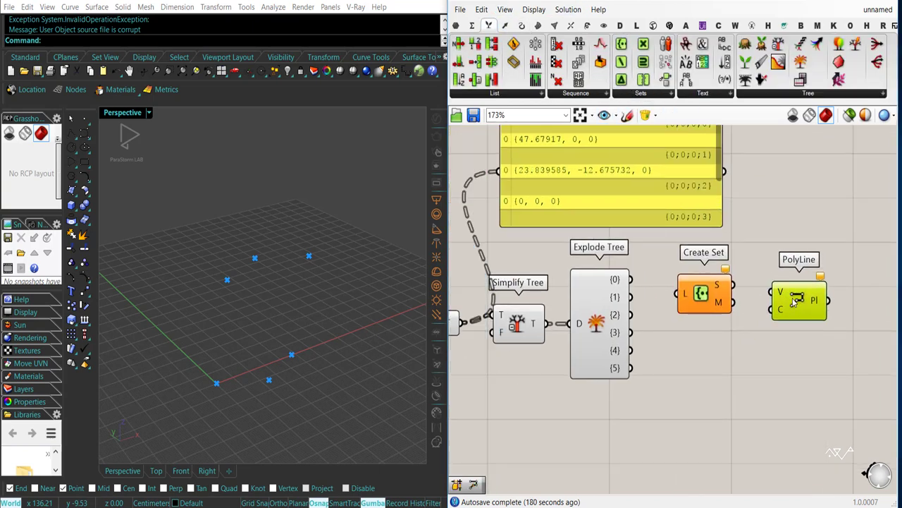
left_click(716, 294)
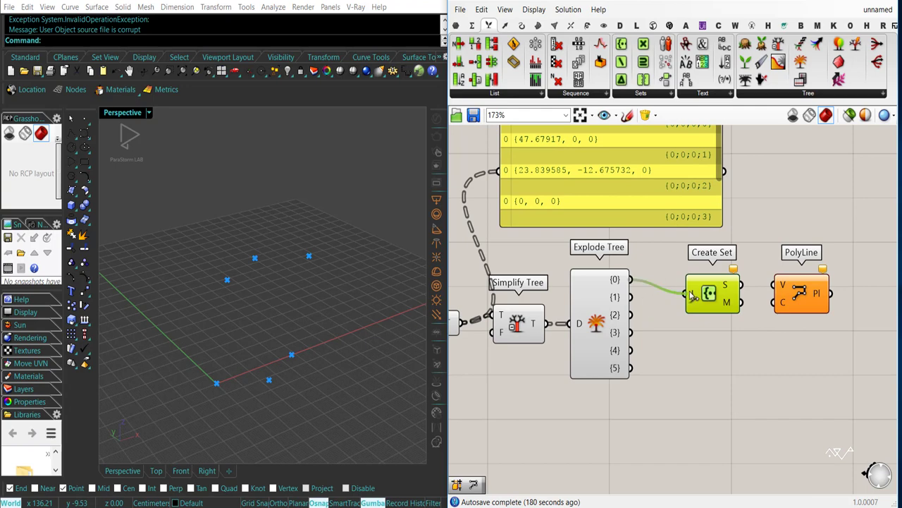
Connect Explode Tree's {0} and {2} outputs in turn to Create Set to identify the points they hold
left_click_drag(693, 296, 689, 295)
right_click_drag(690, 320, 684, 330)
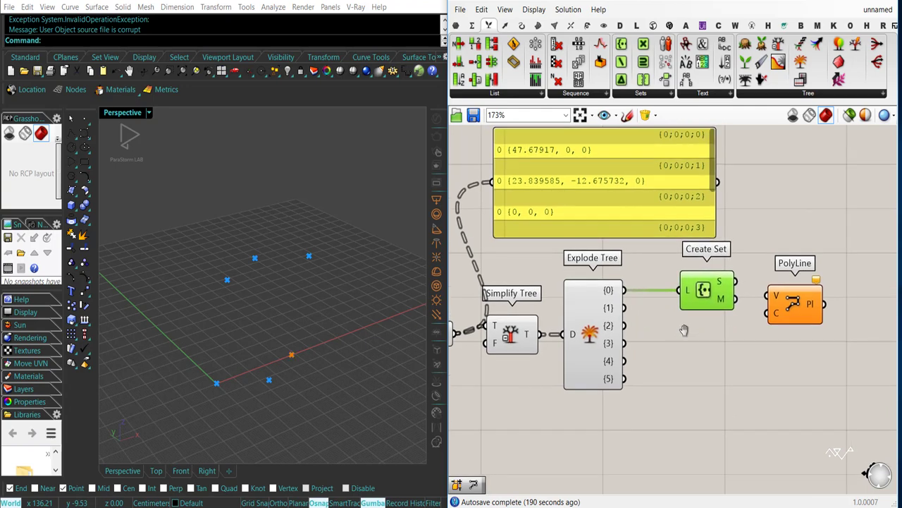
right_click_drag(546, 380, 639, 375)
right_click_drag(740, 335, 665, 324)
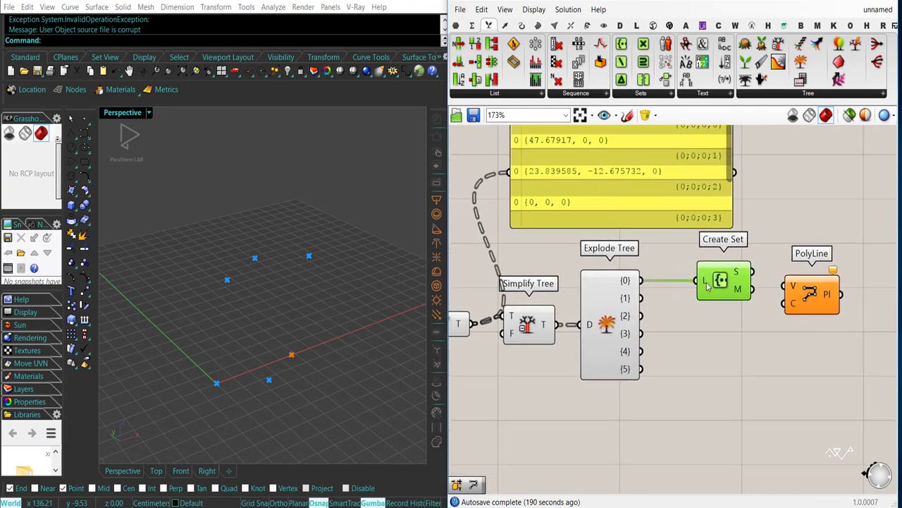
left_click_drag(653, 334, 642, 315)
right_click_drag(707, 364, 674, 364)
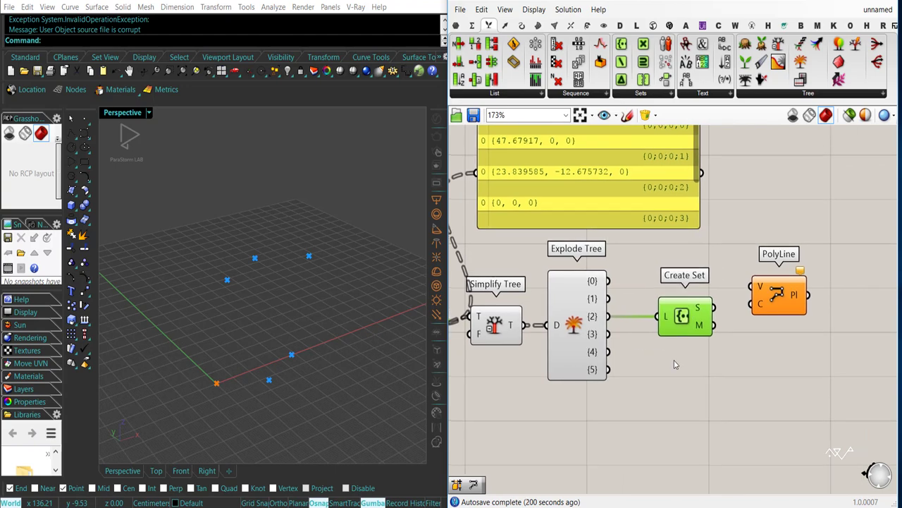
Add a Point parameter below Create Set and connect Explode Tree's {3} output to it to identify that point
left_click(457, 26)
left_click(460, 45)
left_click(676, 374)
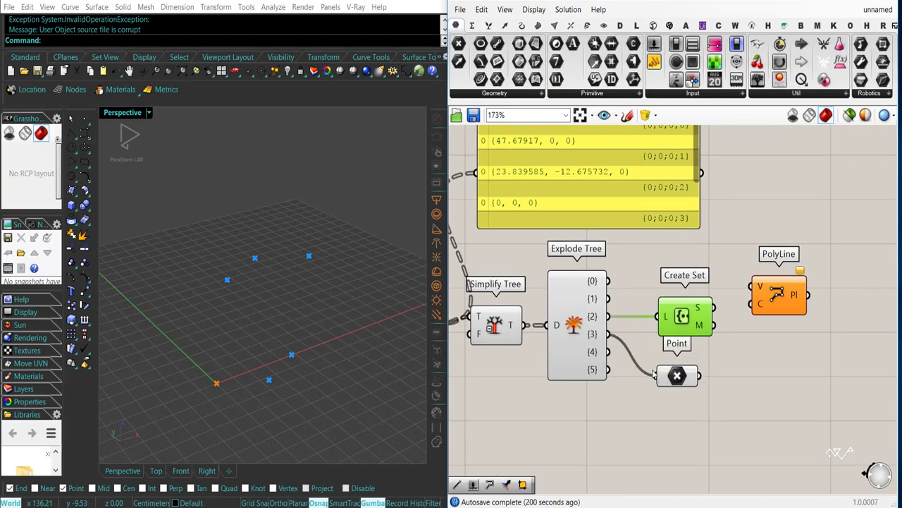
left_click_drag(684, 379, 688, 379)
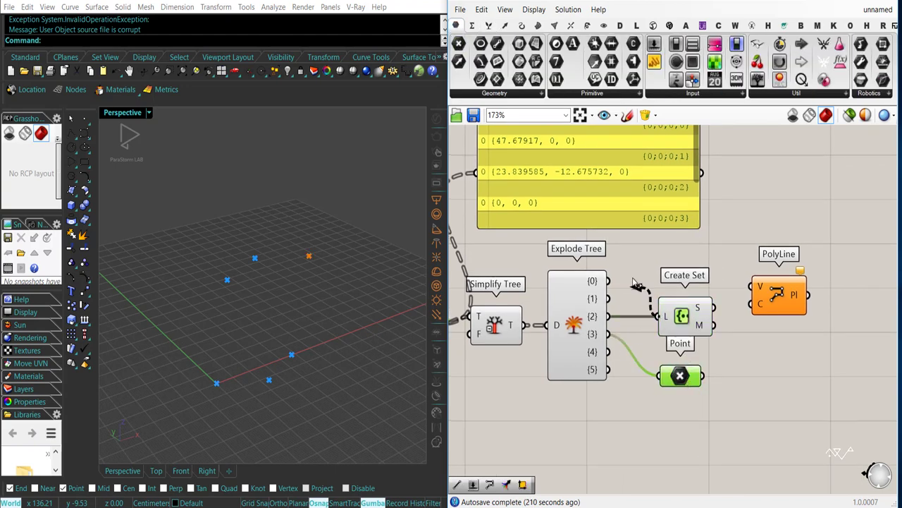
Connect Explode Tree's {0}, {3} and {4} outputs to Create Set's list input
left_click_drag(636, 284, 608, 280)
left_click_drag(681, 317, 690, 287)
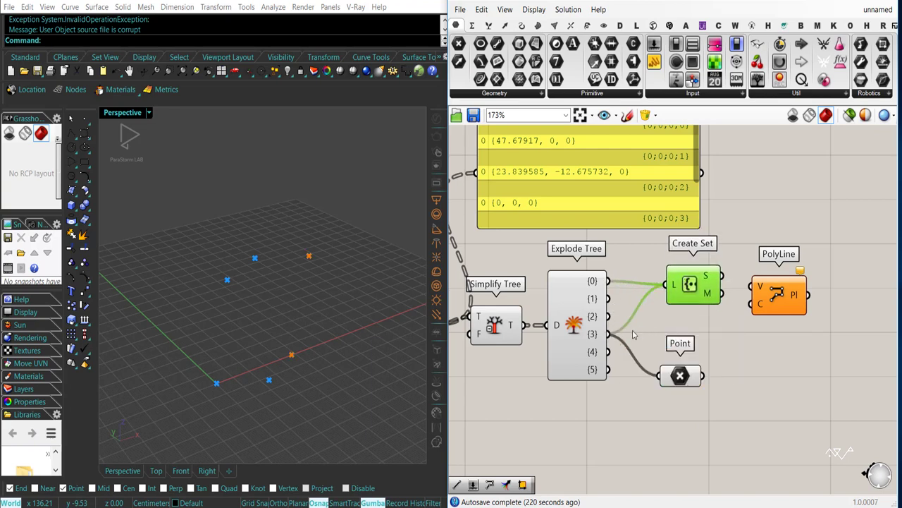
left_click_drag(609, 351, 651, 300)
left_click_drag(712, 303, 707, 299)
Connect Create Set's S output to PolyLine's vertices input and flatten the S output
left_click_drag(765, 290, 771, 275)
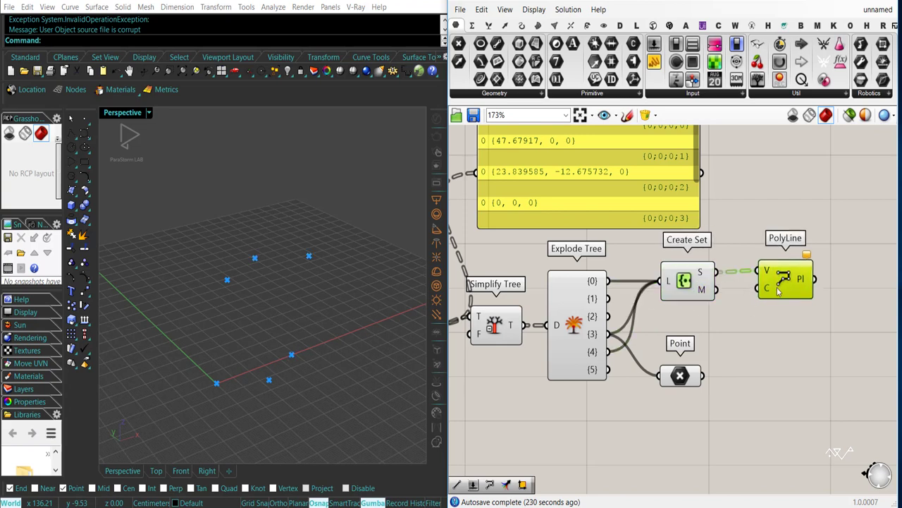
right_click(766, 289)
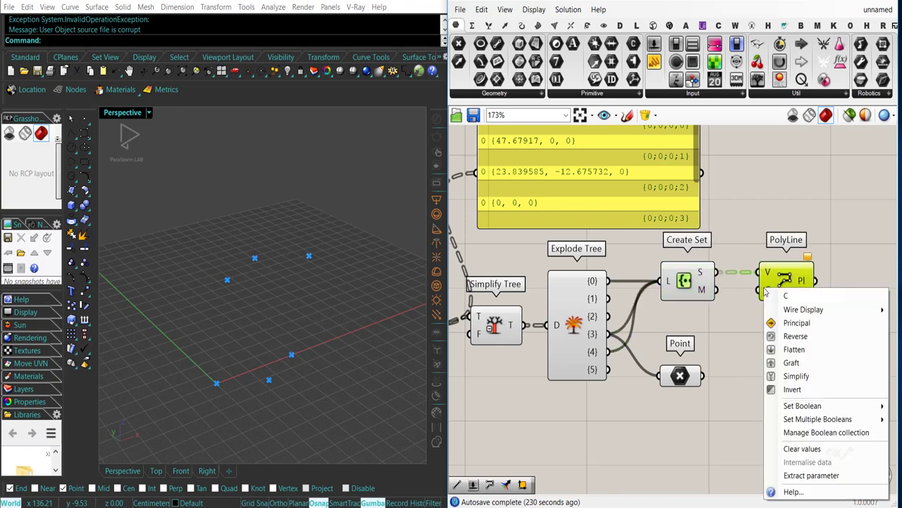
left_click(719, 326)
right_click(703, 278)
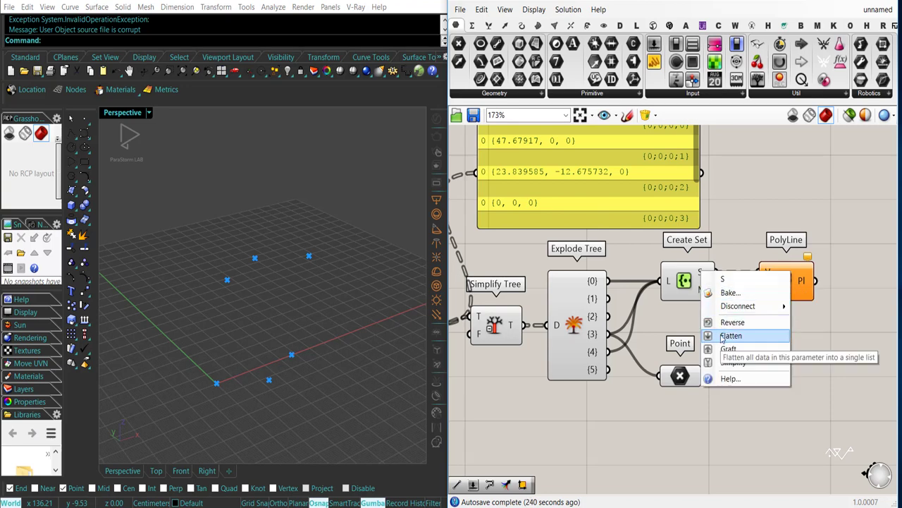
left_click(733, 334)
Set PolyLine's closed input to True and delete the temporary Point parameter
right_click(766, 290)
mouse_move(804, 409)
left_click(744, 425)
right_click_drag(778, 341, 745, 357)
left_click(692, 413)
key("Delete")
Duplicate the Create Set and PolyLine pair directly below the original
right_click_drag(669, 297, 643, 280)
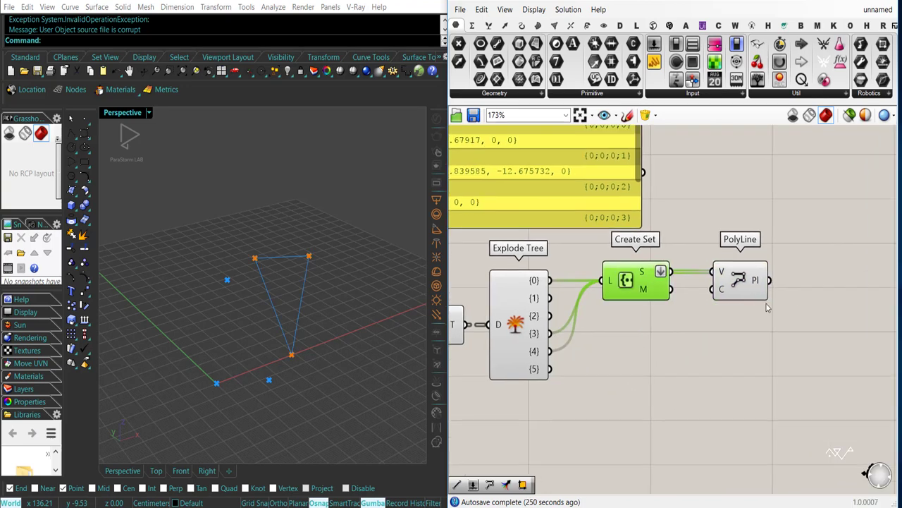
left_click_drag(792, 314, 665, 285)
left_click_drag(665, 284, 667, 357, "alt")
left_click(575, 406)
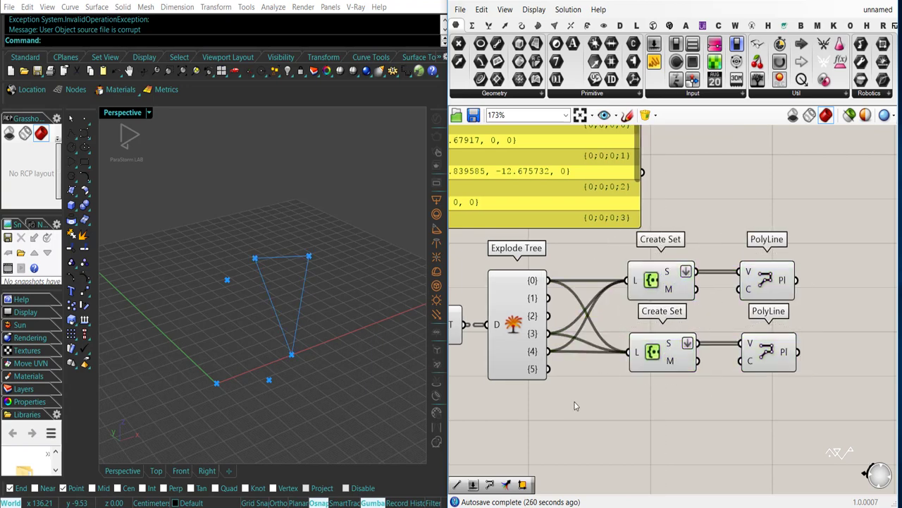
Rewire the second Create Set to take Explode Tree's {0}, {1} and {4} outputs
left_click_drag(630, 356, 548, 350)
left_click(647, 356)
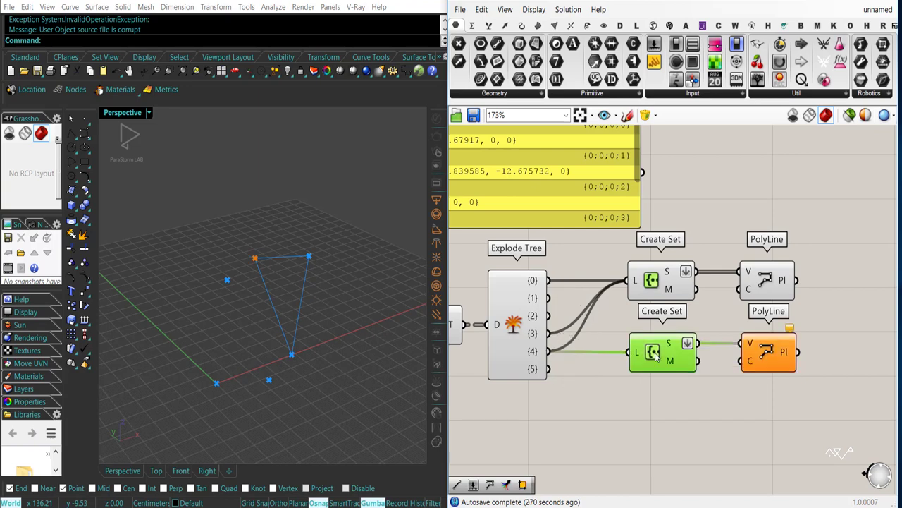
left_click_drag(628, 355, 552, 283, "shift")
left_click_drag(631, 352, 548, 298, "shift")
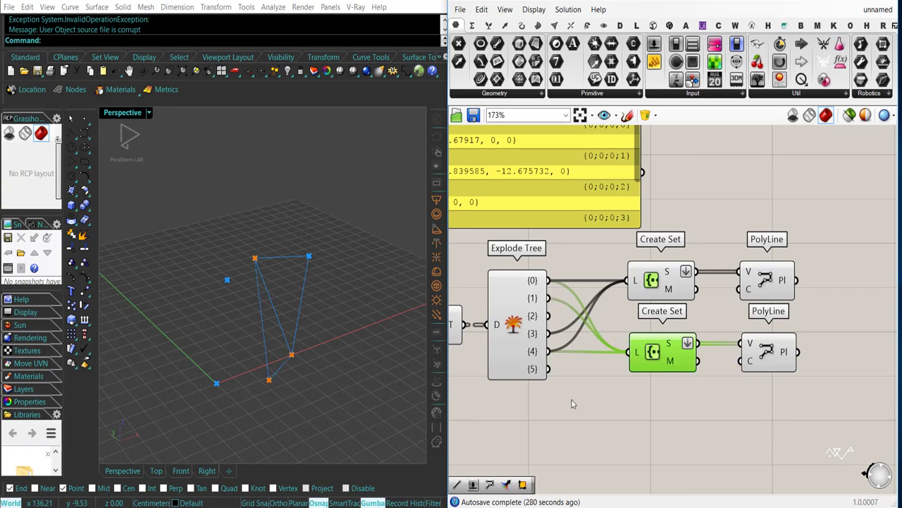
left_click(655, 424)
Duplicate the second Create Set and PolyLine pair below it and feed the copy from Explode Tree's {1}, {2} and {4} outputs
right_click_drag(655, 425, 610, 409)
left_click_drag(757, 375, 624, 411)
left_click(533, 423)
right_click_drag(532, 424, 580, 424)
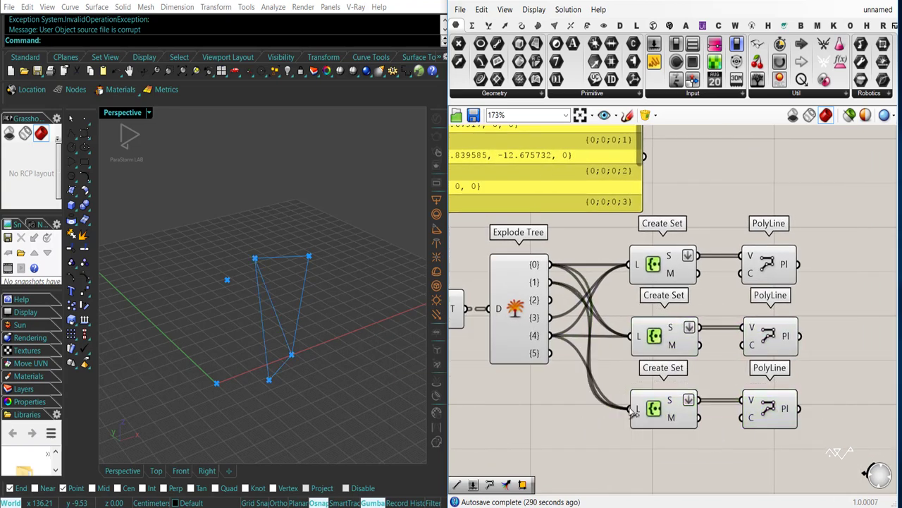
left_click_drag(631, 409, 552, 283)
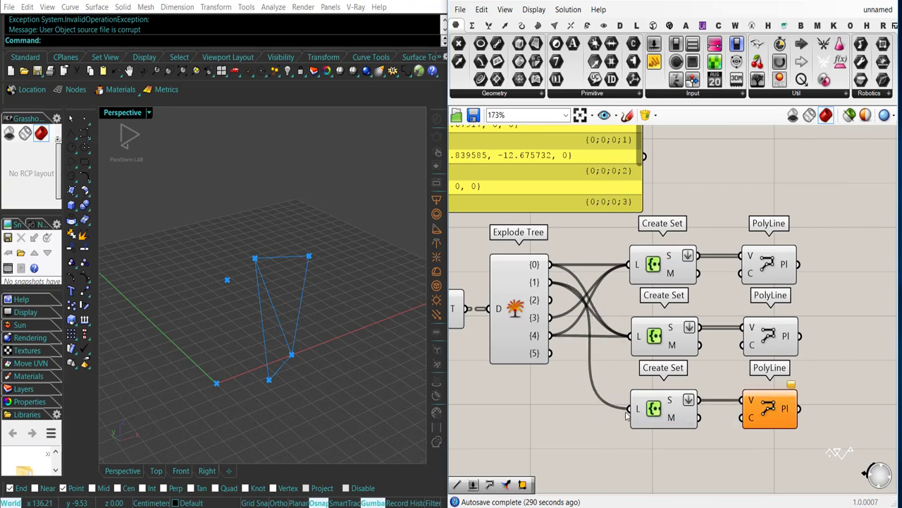
left_click_drag(588, 319, 550, 335)
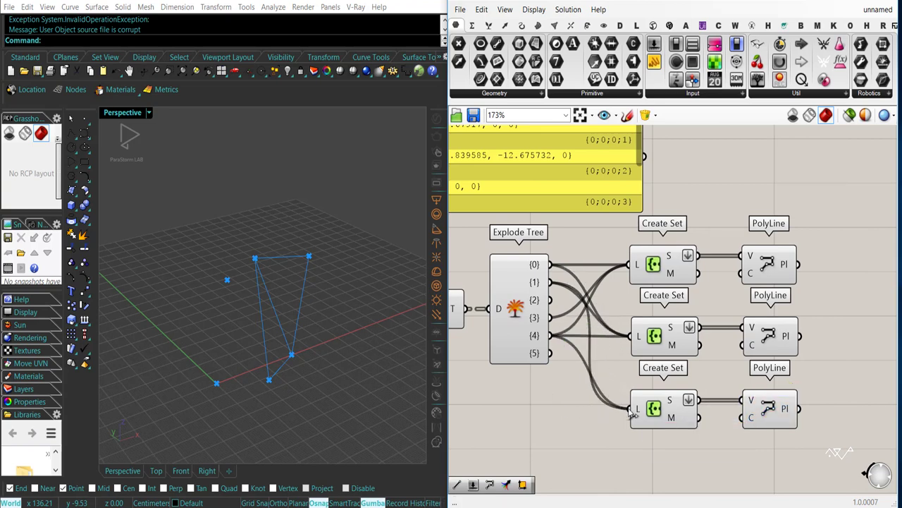
Duplicate the third Create Set and PolyLine pair below it and feed the copy from Explode Tree's {2}, {4} and {5} outputs
right_click_drag(572, 421, 528, 376)
left_click_drag(758, 412, 623, 433)
right_click_drag(622, 434, 621, 384)
left_click_drag(621, 386, 622, 397)
right_click_drag(559, 428, 593, 462)
left_click(593, 462)
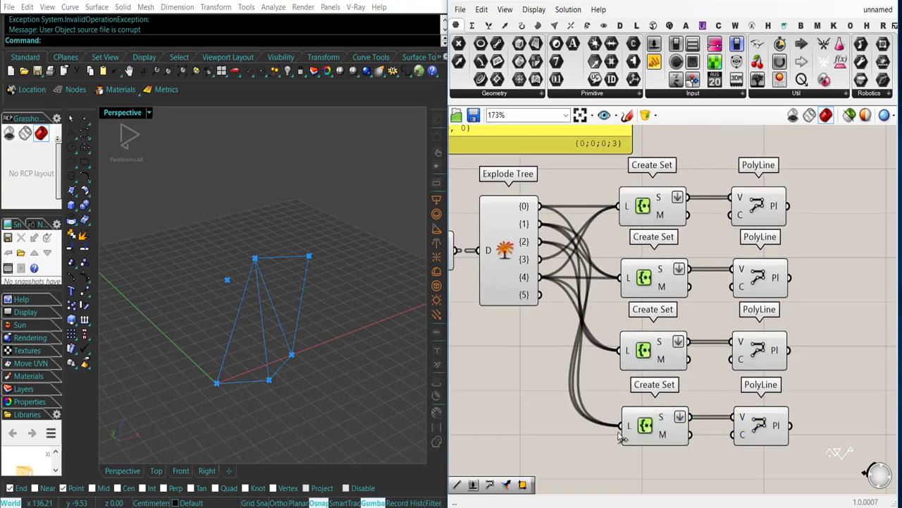
left_click_drag(612, 326, 543, 244)
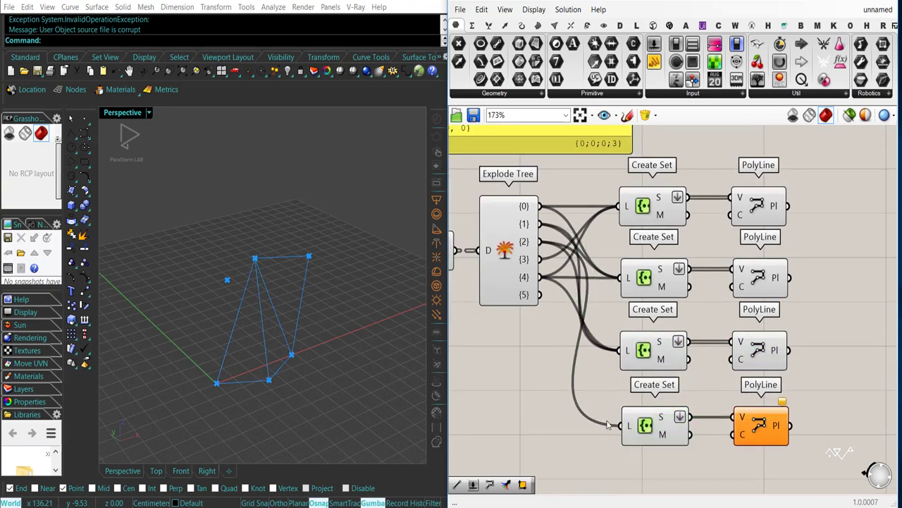
left_click_drag(617, 426, 542, 278, "shift")
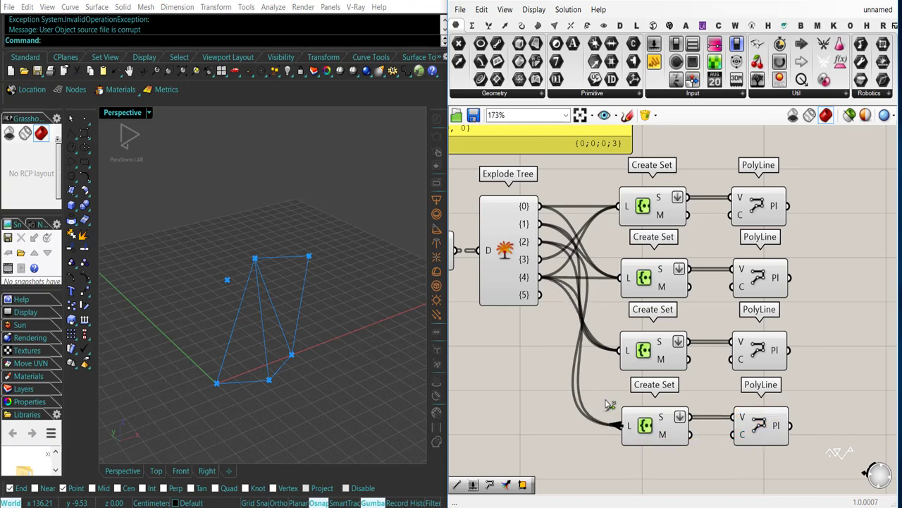
Turn off the preview of the two Point parameters, Merge, the tree components and the Create Sets, keeping the PolyLines displayed
scroll(538, 401, "down", 3)
left_click_drag(717, 451, 493, 255)
left_click(516, 335)
right_click_drag(515, 335, 612, 341)
left_click(543, 305)
right_click_drag(517, 344, 677, 359)
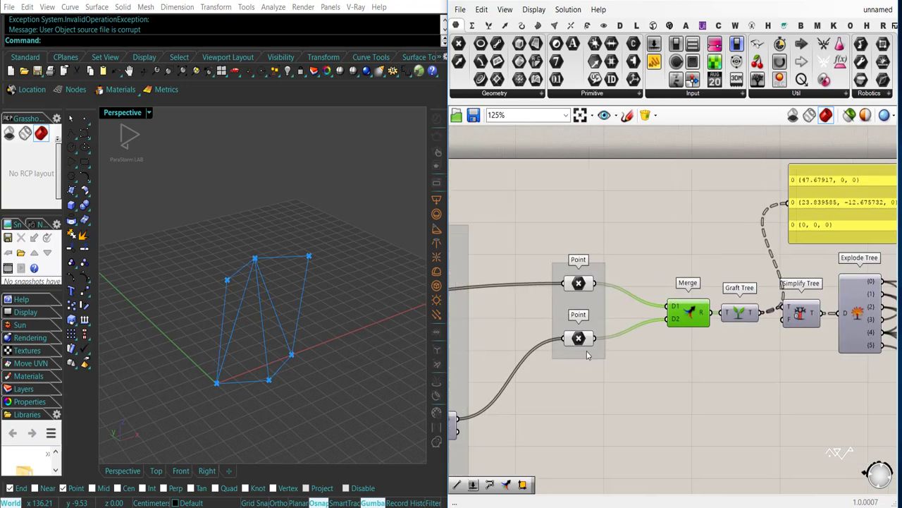
left_click_drag(606, 389, 543, 219)
key("ctrl+q")
left_click(565, 352)
scroll(566, 353, "down", 1)
right_click_drag(862, 414, 612, 399)
left_click_drag(778, 437, 715, 254)
left_click_drag(680, 452, 651, 252)
left_click(651, 251)
left_click(561, 386)
Set the Degrees slider in the main curve group to 33
right_click_drag(561, 385, 566, 387)
right_click_drag(566, 386, 721, 406)
scroll(628, 377, "down", 3)
scroll(614, 371, "up", 5)
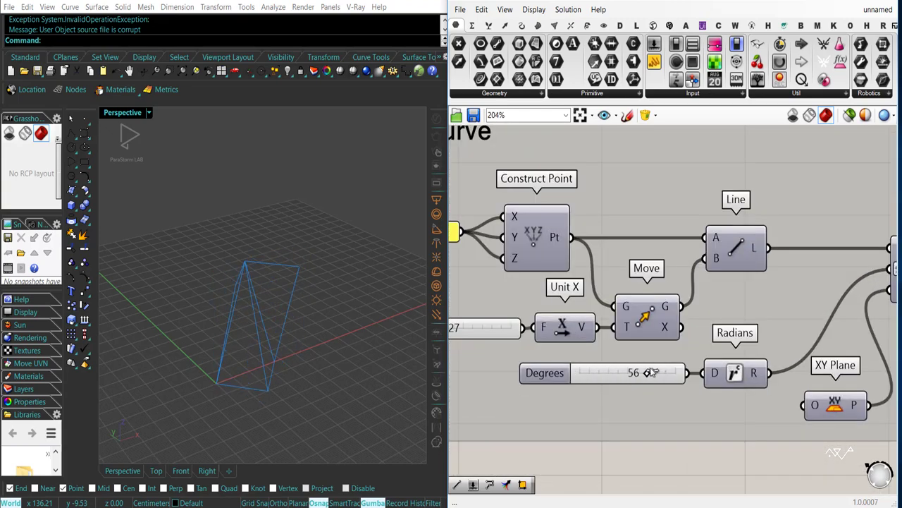
mouse_move(649, 372)
left_mouse_down()
mouse_move(660, 373)
mouse_move(639, 373)
left_mouse_up()
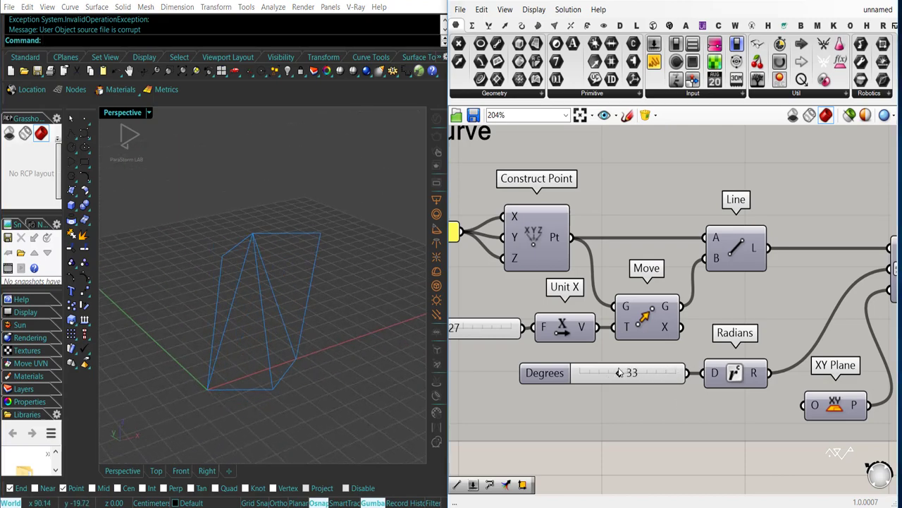
Add a Boundary Surfaces component beside the first PolyLine and feed it from that PolyLine's output
scroll(697, 395, "down", 7)
right_click_drag(698, 394, 626, 392)
scroll(805, 356, "up", 3)
right_click_drag(836, 379, 731, 375)
scroll(714, 314, "up", 2)
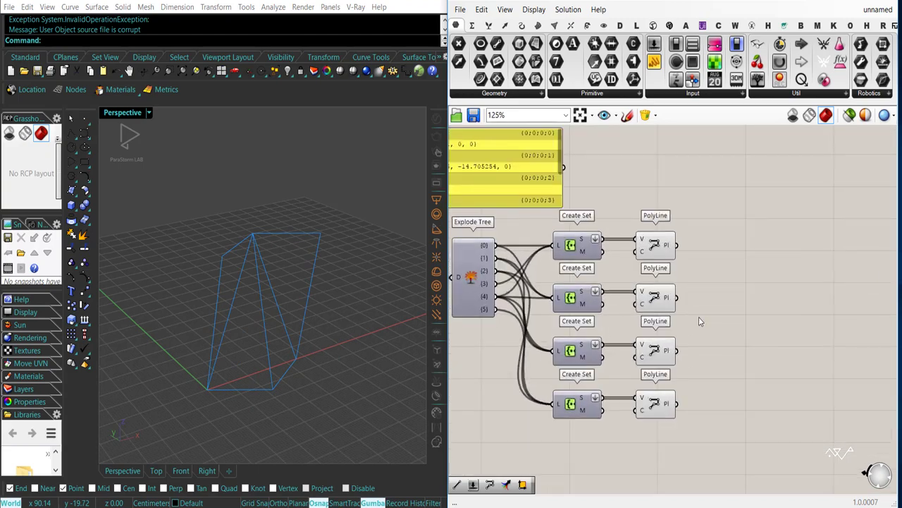
right_click_drag(707, 346, 731, 345)
left_click(538, 25)
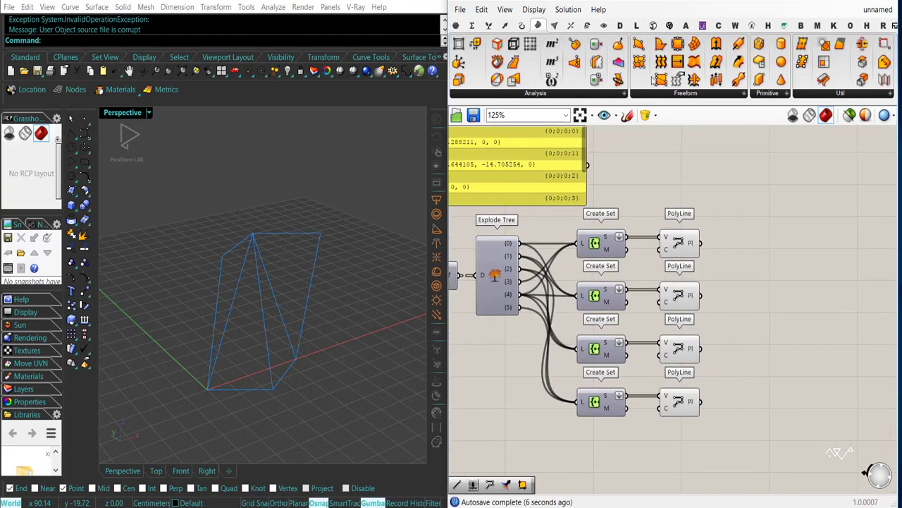
left_click_drag(661, 44, 778, 243)
left_click_drag(700, 244, 774, 274)
Duplicate Boundary Surfaces for the second, third and fourth PolyLines and connect each copy to its own polyline
left_click_drag(760, 272, 701, 295)
left_click_drag(775, 274, 776, 349)
left_click_drag(700, 349, 765, 349)
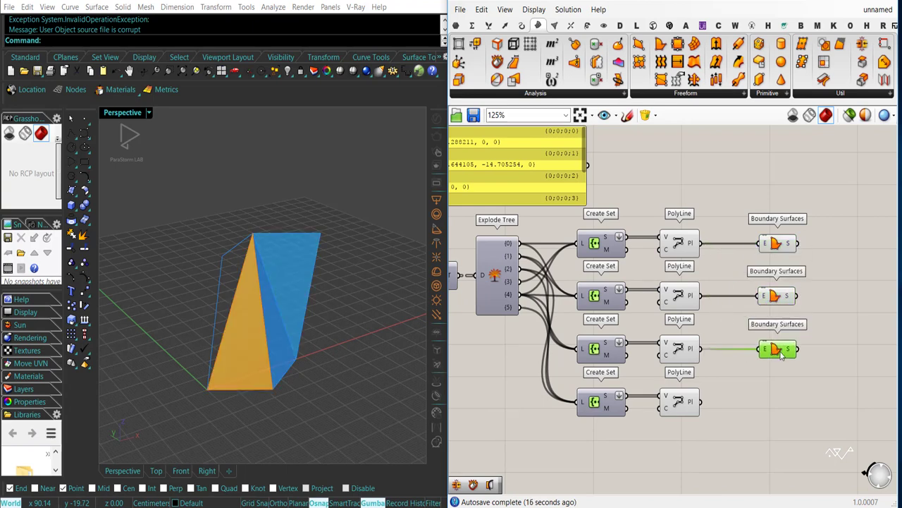
left_click_drag(777, 403, 777, 403, "alt")
left_click_drag(700, 402, 764, 399)
Distribute the four Boundary Surfaces components evenly in a column and turn off the PolyLine previews
left_click_drag(809, 416, 755, 244)
left_click(775, 421)
left_click(806, 321)
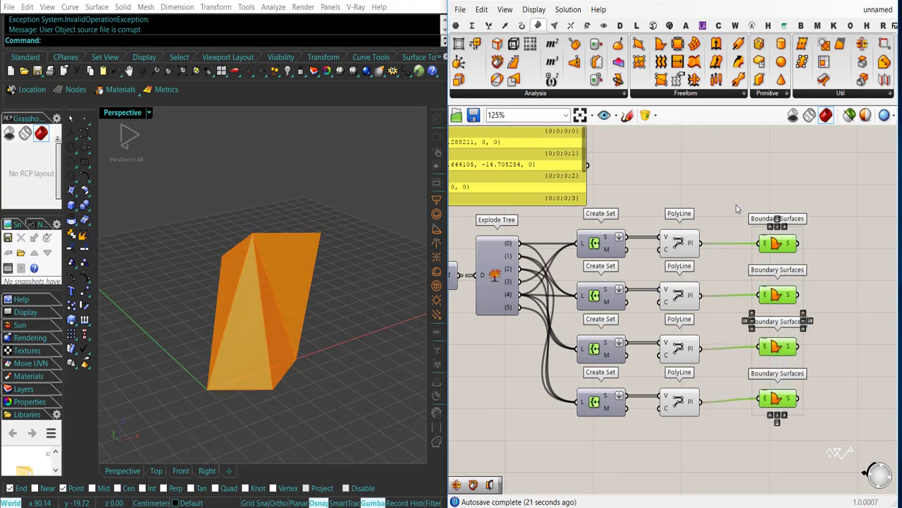
left_click(737, 207)
left_click_drag(710, 427, 675, 234)
left_click_drag(822, 420, 778, 220)
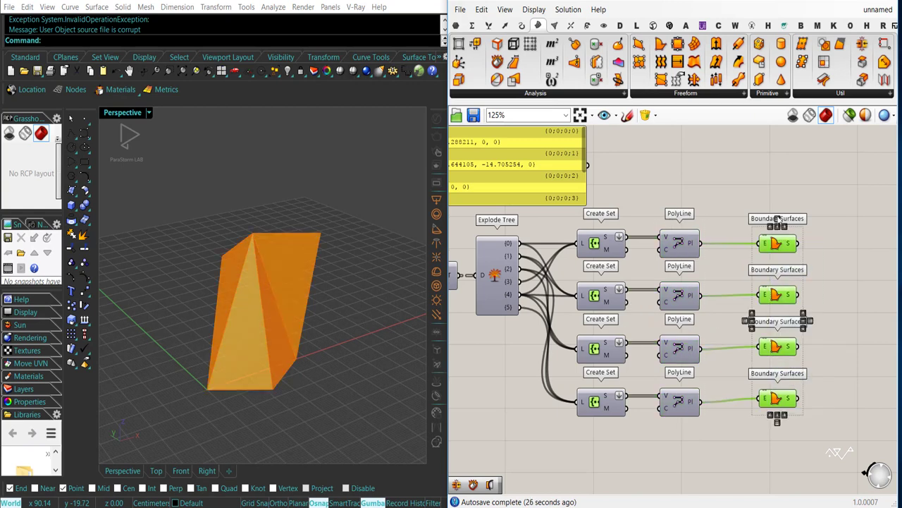
left_click(839, 377)
Add a Brep Join component and feed it from all four Boundary Surfaces outputs
right_click_drag(757, 402, 593, 400)
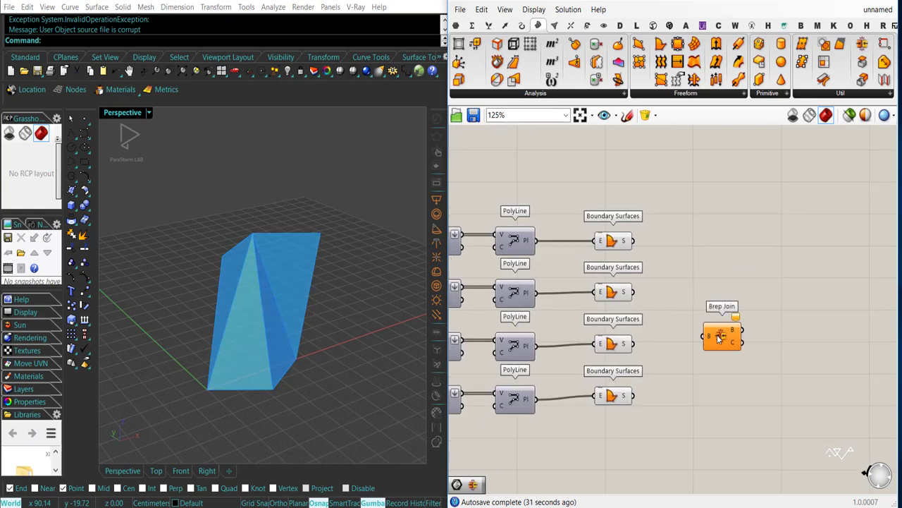
left_click_drag(706, 335, 633, 240)
left_click_drag(638, 343, 707, 336)
mouse_move(698, 337)
left_mouse_down()
mouse_move(655, 367)
mouse_move(704, 336)
left_mouse_up()
Turn off the preview of the four Boundary Surfaces and move Brep Join slightly away from them
left_click_drag(638, 421, 613, 220)
key("ctrl+q")
left_click(760, 260)
left_click_drag(718, 339, 744, 331)
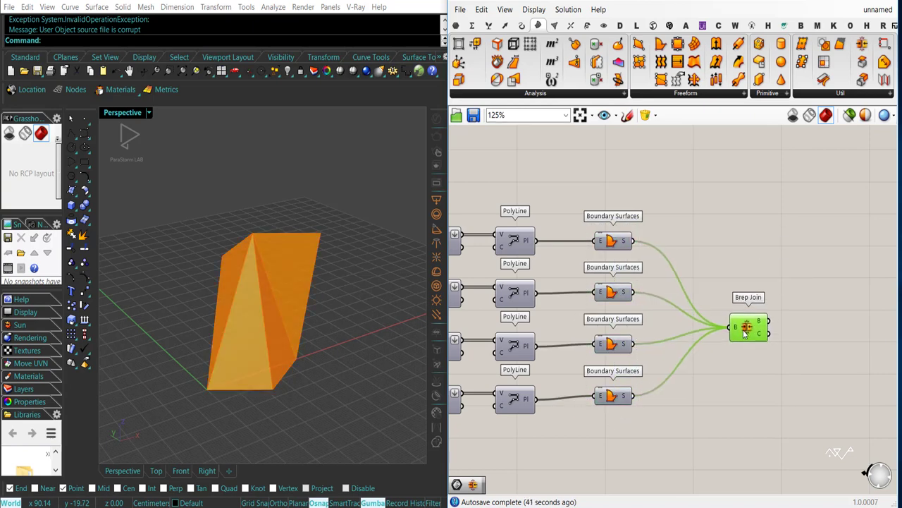
left_click(733, 363)
Group all the components from Merge through Brep Join
scroll(733, 363, "down", 4)
left_click_drag(816, 396, 502, 303)
key("ctrl+g")
Place a scribble inside the new group and set its text to "Boundary Surface"
scroll(615, 352, "up", 3)
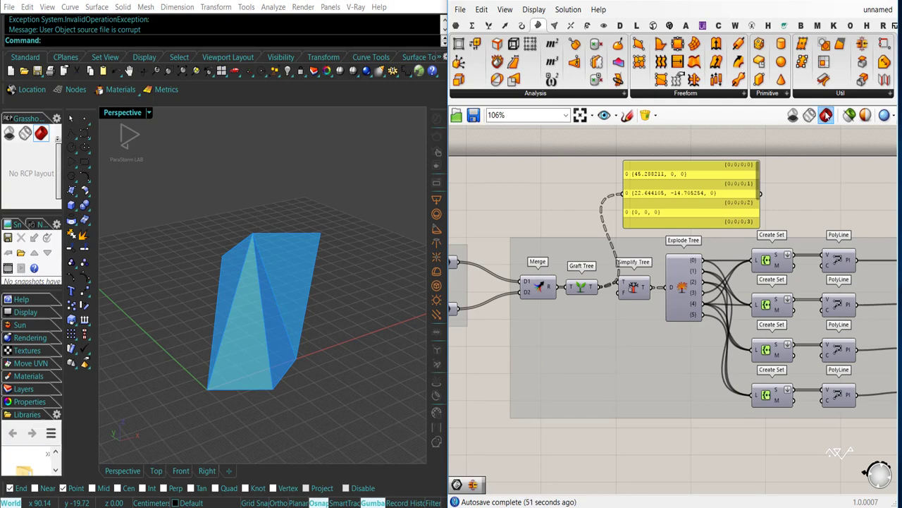
left_click(458, 26)
left_click(786, 93)
left_click(771, 150)
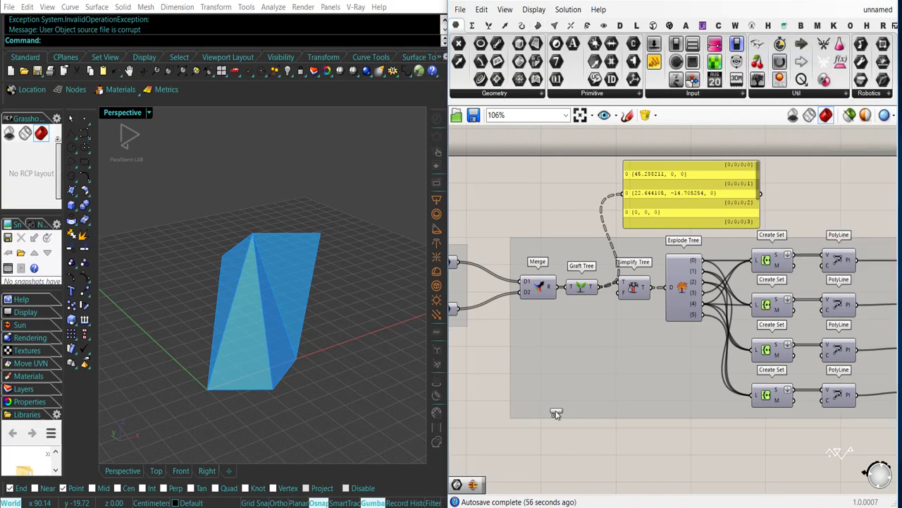
left_click(555, 406)
scroll(540, 414, "up", 2)
double_click(543, 393)
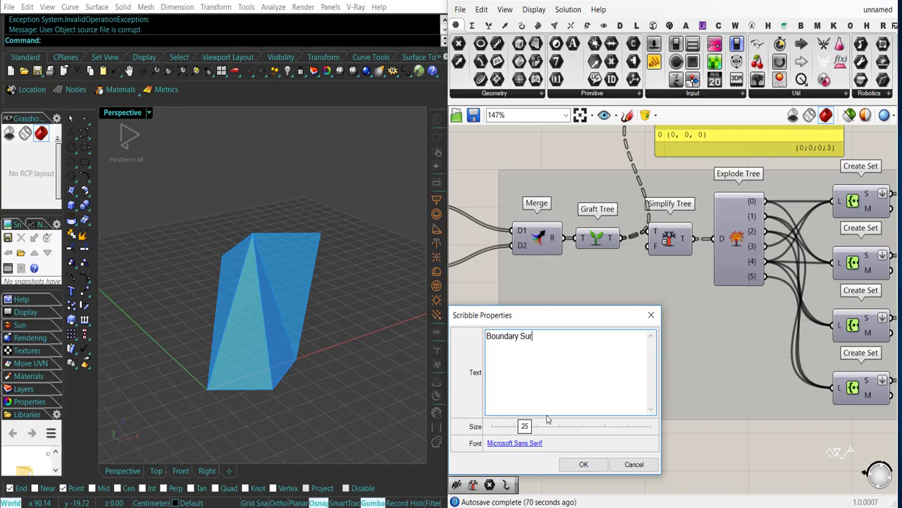
left_click(586, 463)
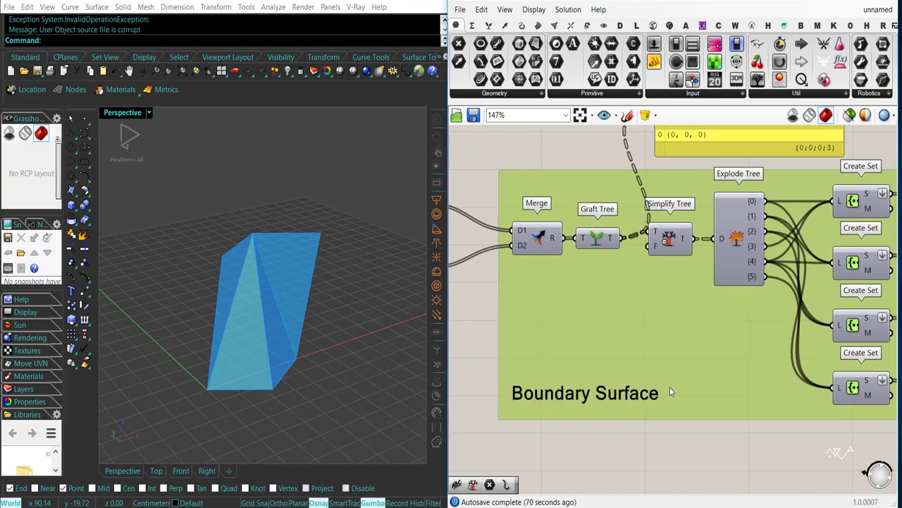
Add the "Boundary Surface" scribble to the group around it
left_click(639, 395)
right_click(685, 374)
left_click(713, 457)
left_click(648, 446)
Place a scribble reading "Main Points" above the two grouped Point parameters
scroll(776, 421, "down", 2)
mouse_move(779, 422)
right_mouse_down()
mouse_move(663, 414)
mouse_move(680, 401)
right_mouse_up()
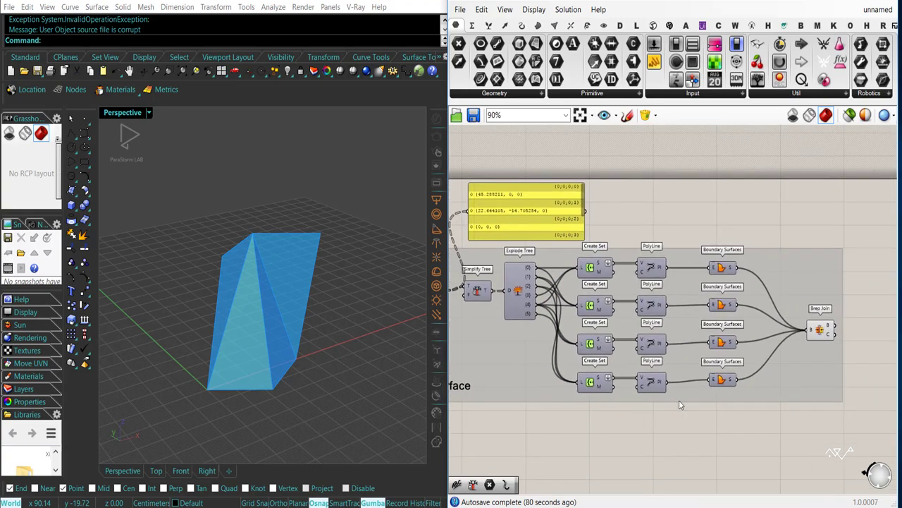
scroll(684, 400, "down", 3)
scroll(585, 368, "down", 3)
right_click_drag(455, 406, 659, 387)
right_click_drag(771, 356, 703, 373)
scroll(700, 354, "up", 6)
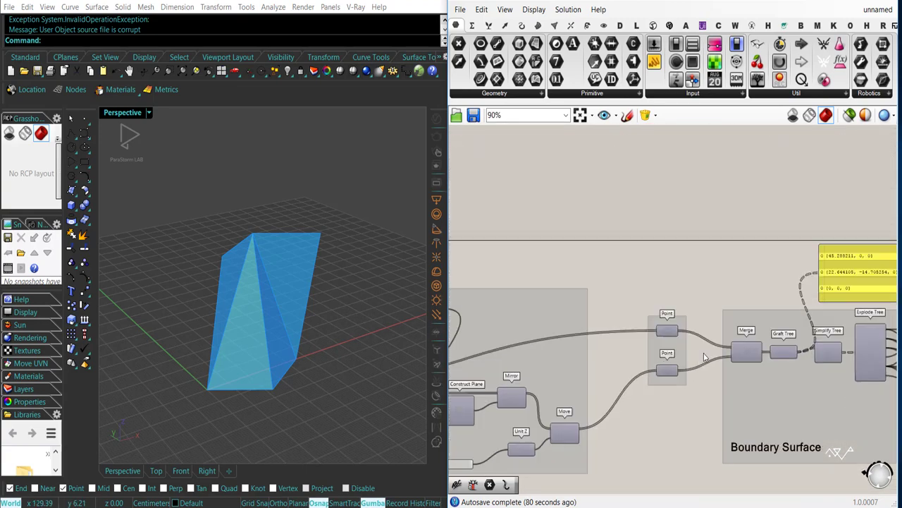
scroll(704, 357, "up", 3)
left_click(774, 93)
left_click(770, 162)
left_click(605, 263)
double_click(611, 263)
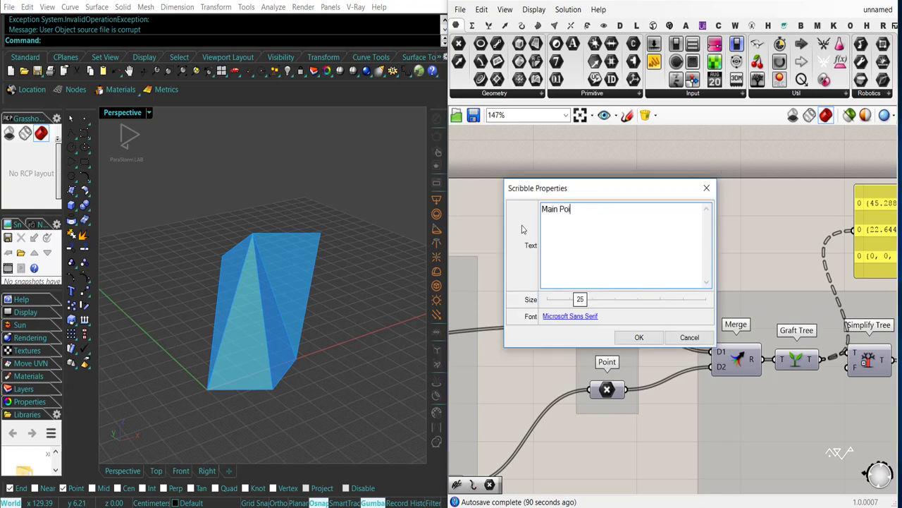
left_click(636, 337)
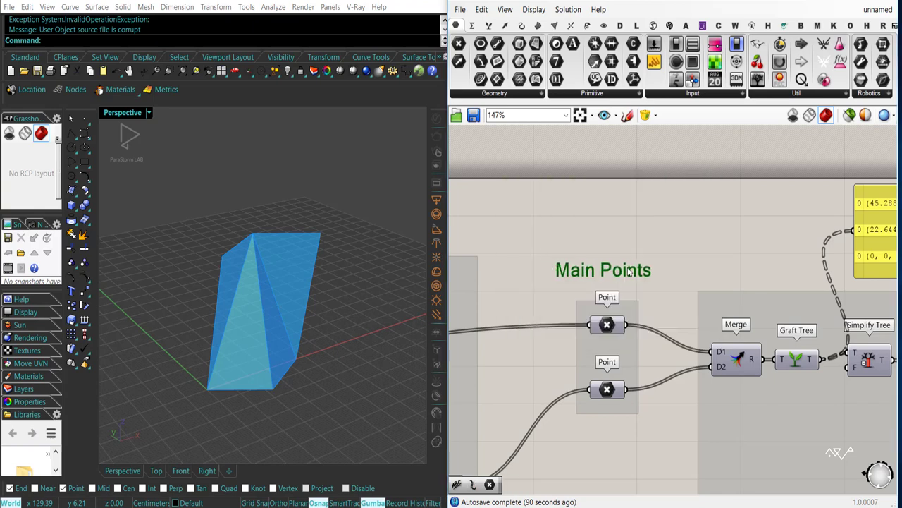
Add the "Main Points" scribble to the group of the two Point parameters
right_click(633, 312)
left_click(650, 403)
left_click(635, 345)
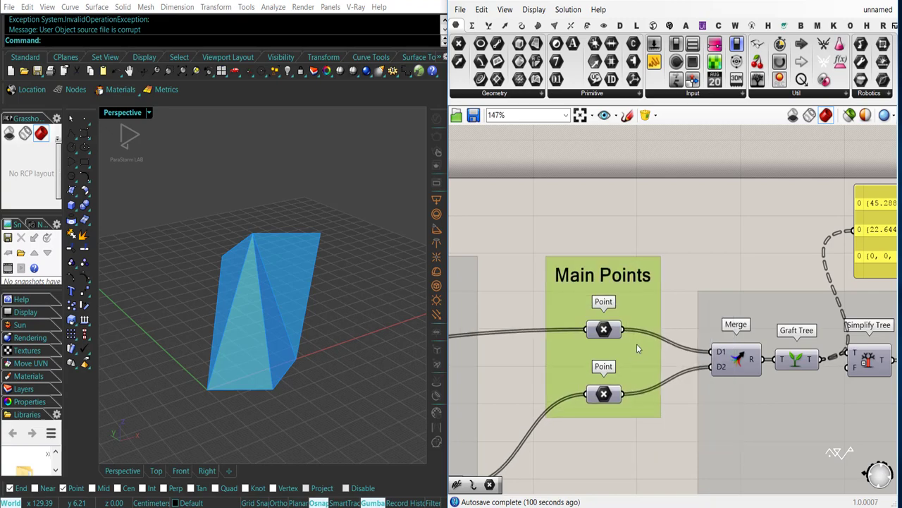
Lower the Degrees slider in the main curve group slightly
scroll(637, 343, "down", 5)
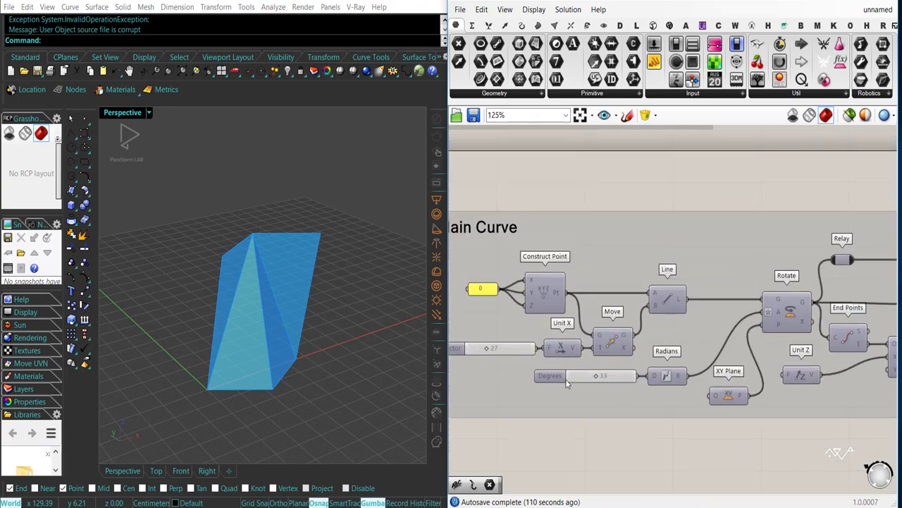
left_click_drag(620, 375, 598, 377)
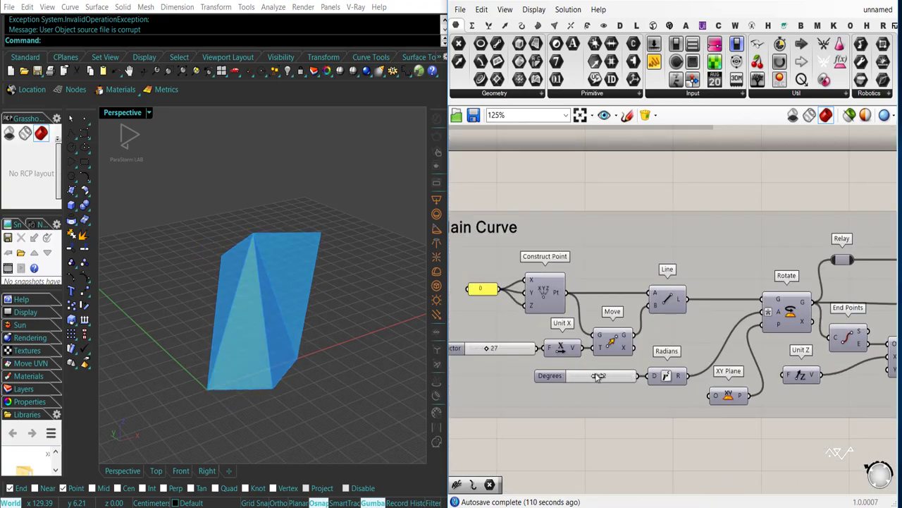
Add an End Points component below the main curve group and feed it from Mirror's geometry output
scroll(677, 402, "down", 3)
right_click_drag(768, 423, 665, 369)
right_click_drag(727, 368, 664, 344)
scroll(696, 368, "up", 3)
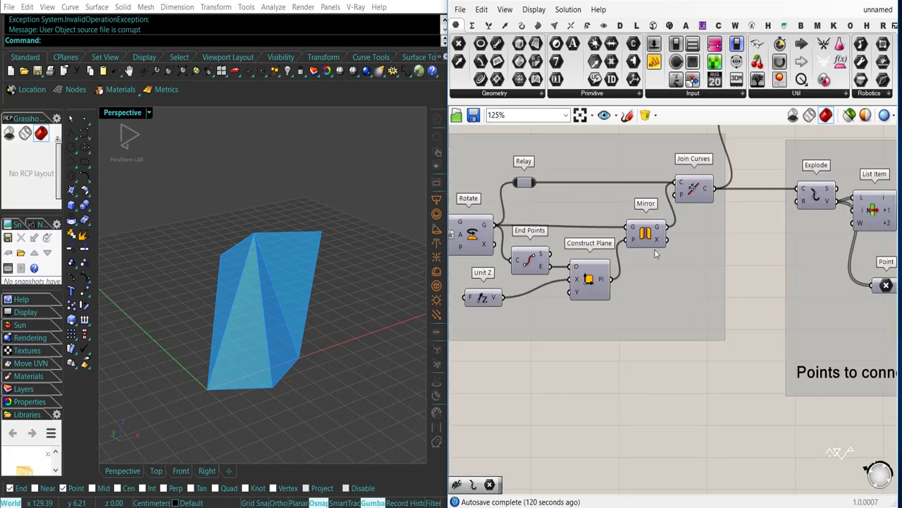
left_click(653, 242)
left_click(521, 26)
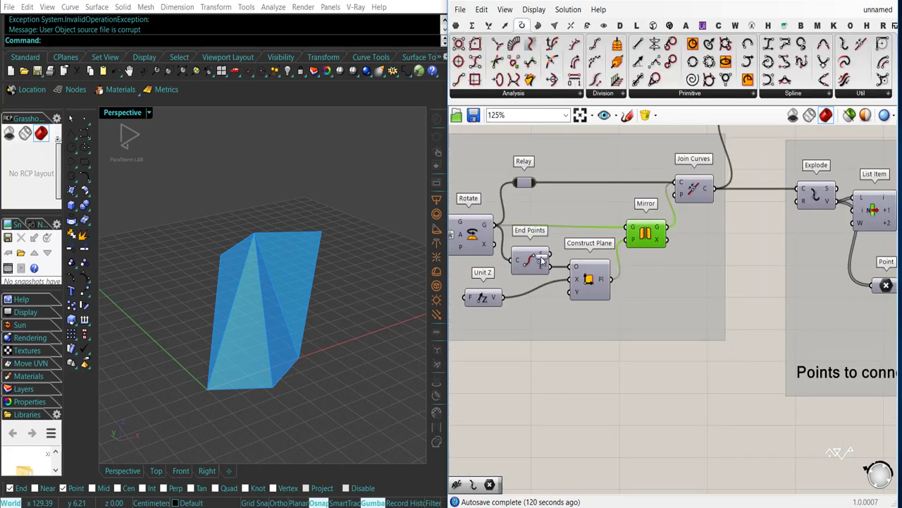
left_click_drag(498, 61, 716, 431)
left_click_drag(696, 258, 667, 227)
right_click_drag(614, 385, 623, 256)
left_click_drag(732, 307, 741, 383)
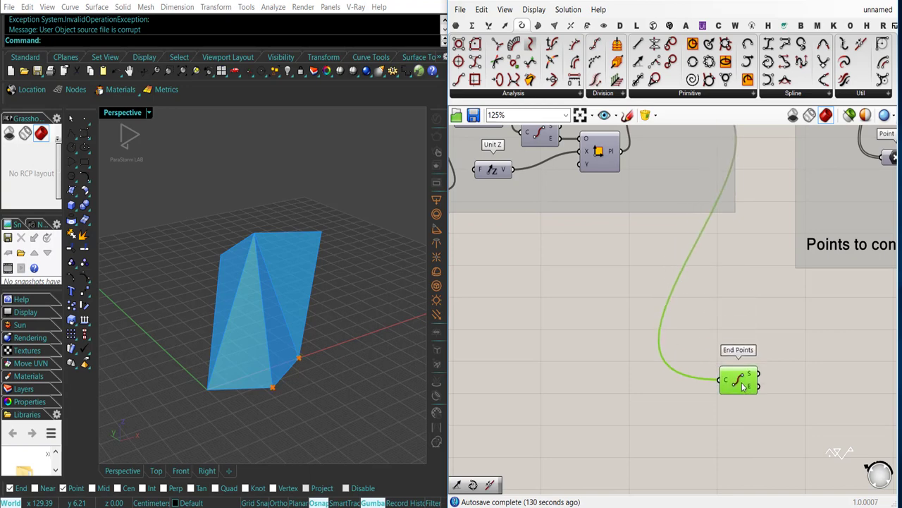
Add a Point parameter below the new End Points and feed it from the start output of the main curve group's End Points
scroll(609, 337, "down", 2)
right_click_drag(610, 337, 614, 377)
left_click(602, 244)
left_click(456, 26)
left_click_drag(459, 62, 691, 453)
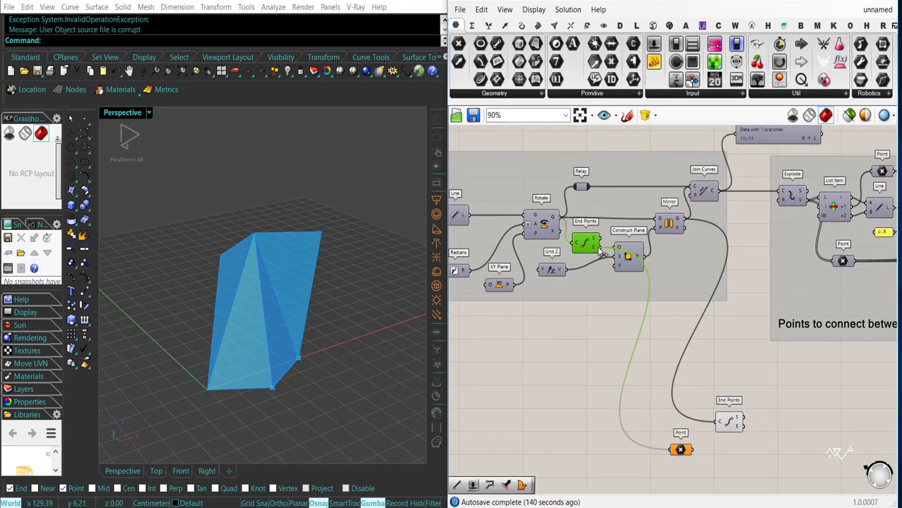
right_click_drag(671, 443, 619, 421)
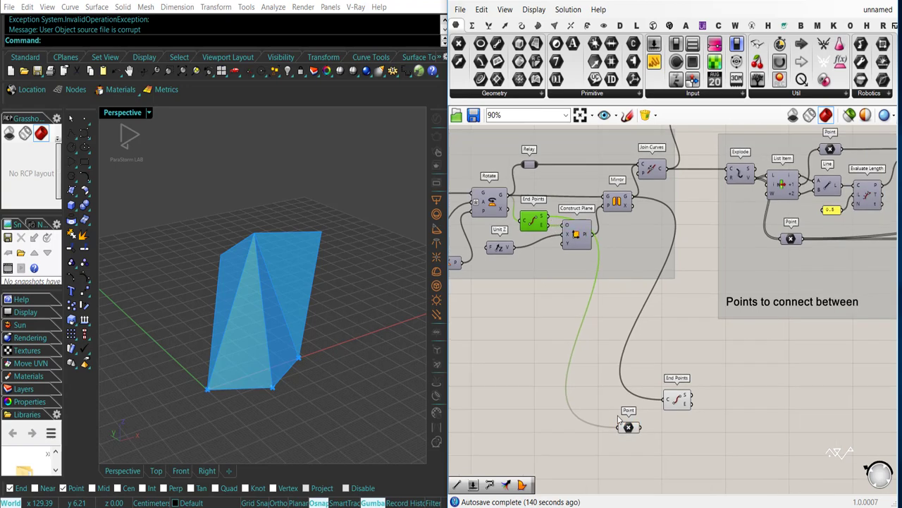
Add a second Point parameter beside the new End Points component and connect it to that component's start output
right_click_drag(677, 442, 610, 420)
scroll(606, 377, "up", 2)
left_click(605, 378)
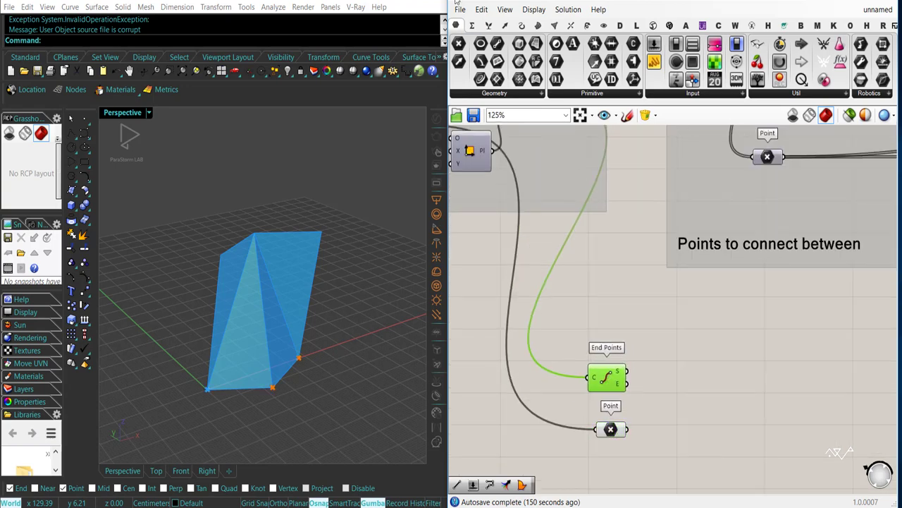
left_click_drag(631, 372, 629, 370)
left_click(679, 372)
left_click(611, 385)
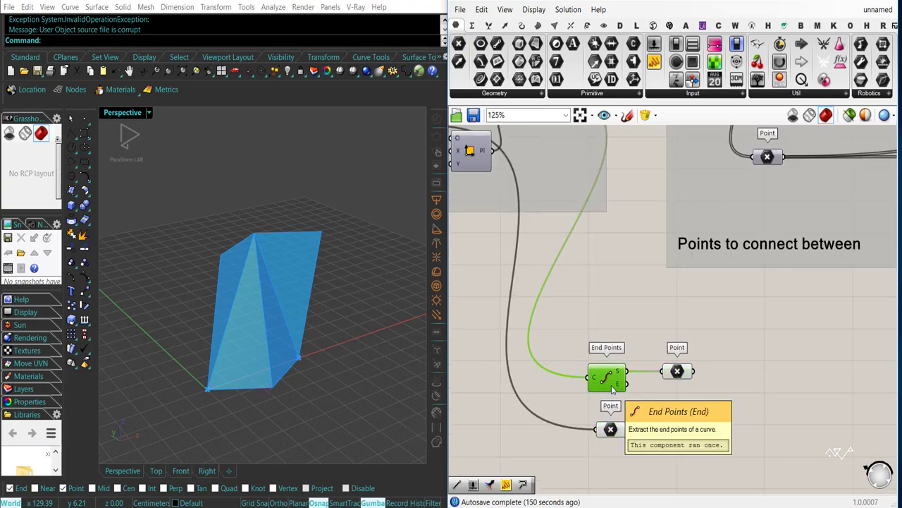
Tidy the new End Points and two Point parameters and move them beneath the "Points to connect between" group
right_click_drag(626, 429, 570, 427)
left_click_drag(557, 378, 547, 378)
left_click_drag(622, 379, 590, 380)
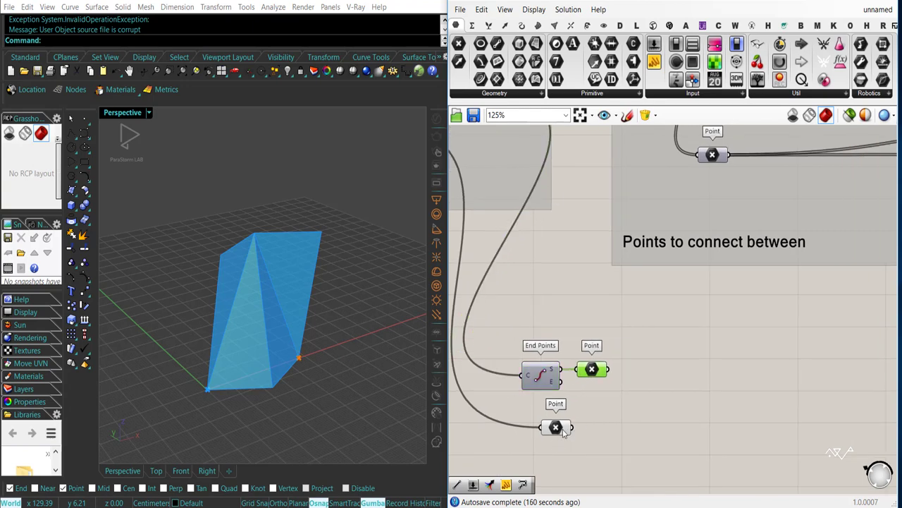
left_click_drag(563, 431, 599, 433)
left_click(493, 416)
right_click_drag(469, 416, 564, 409)
scroll(564, 409, "down", 4)
scroll(690, 388, "up", 2)
left_click_drag(641, 392, 572, 378)
left_click_drag(577, 387, 669, 381)
Add a Move component and feed its geometry input from the Point parameter holding the mirrored line's start point
scroll(582, 399, "up", 5)
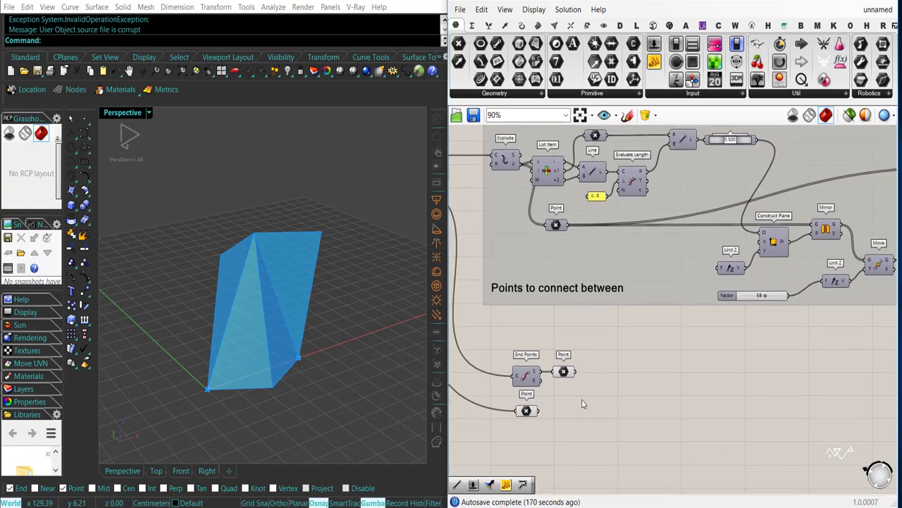
double_click(658, 388)
type("move")
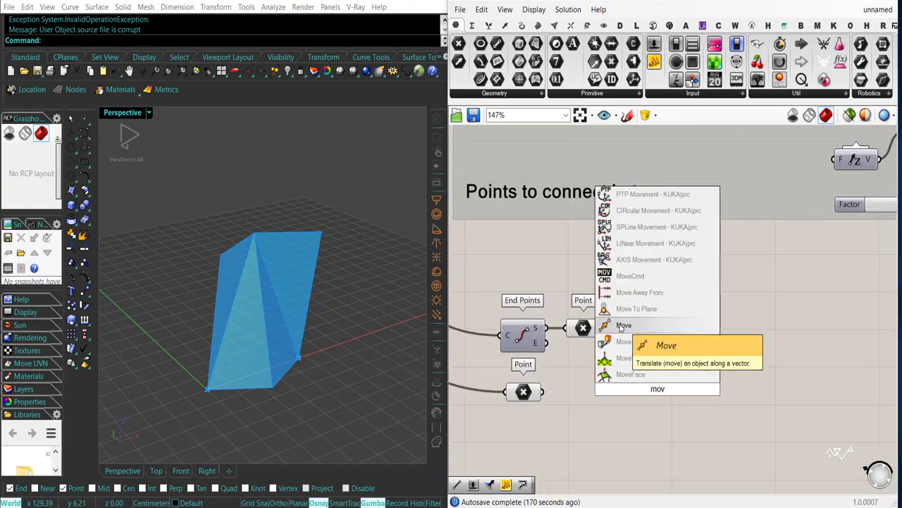
key("Return")
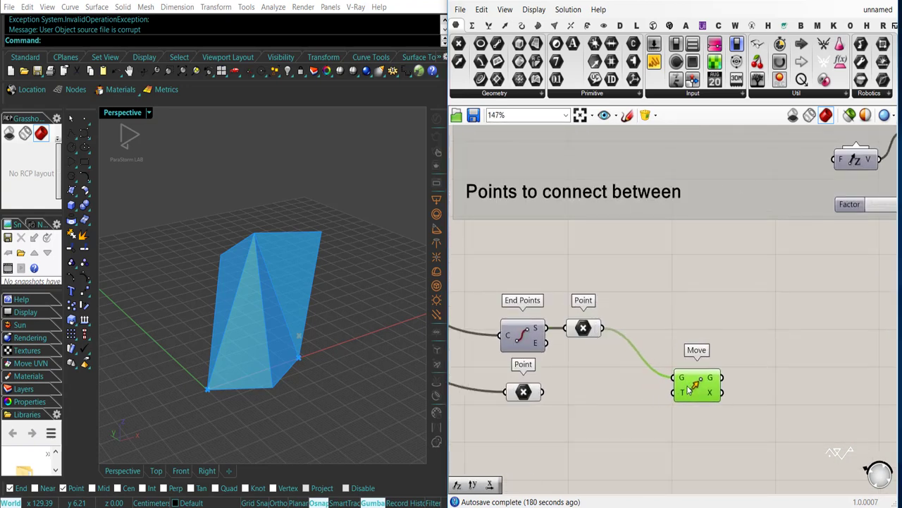
Add a Unit X vector and feed it into the translation input of the new Move component
double_click(607, 426)
type("x")
left_click(606, 382)
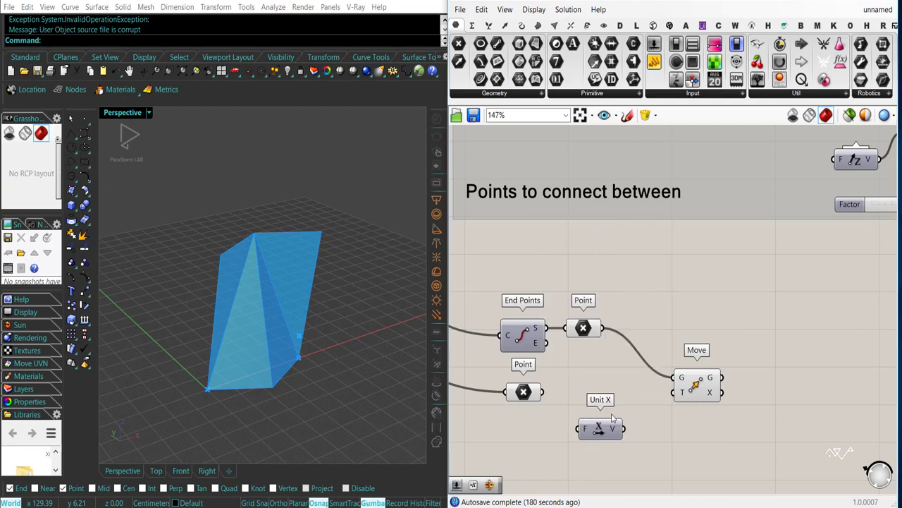
mouse_move(623, 429)
left_mouse_down()
mouse_move(674, 393)
mouse_move(621, 436)
left_mouse_up()
Add a panel of 0.02 feeding the Unit X factor, and change its value to 0.1
right_click_drag(586, 444, 637, 450)
double_click(577, 435)
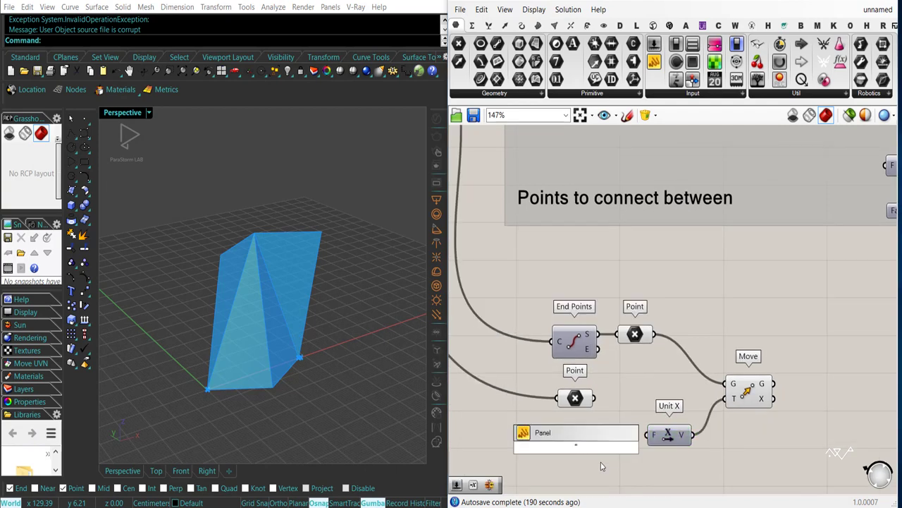
type("\"0.02")
key("Return")
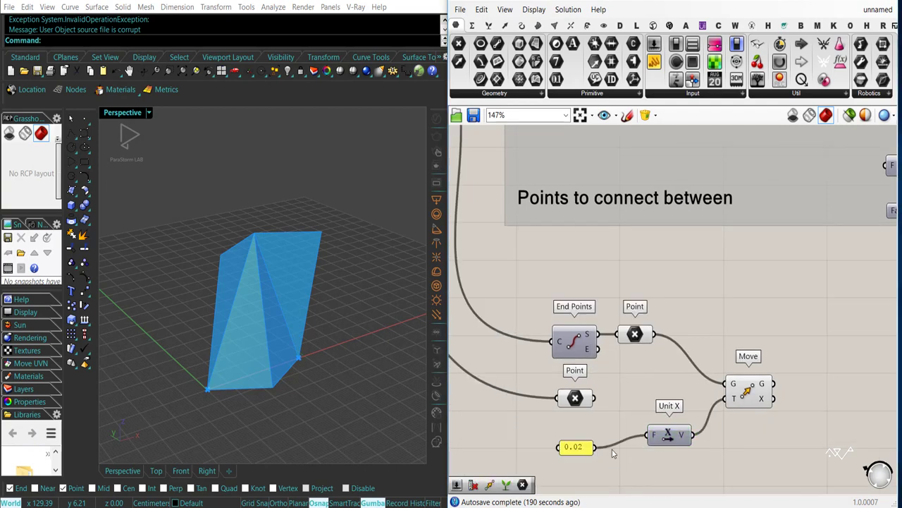
scroll(350, 382, "up", 10)
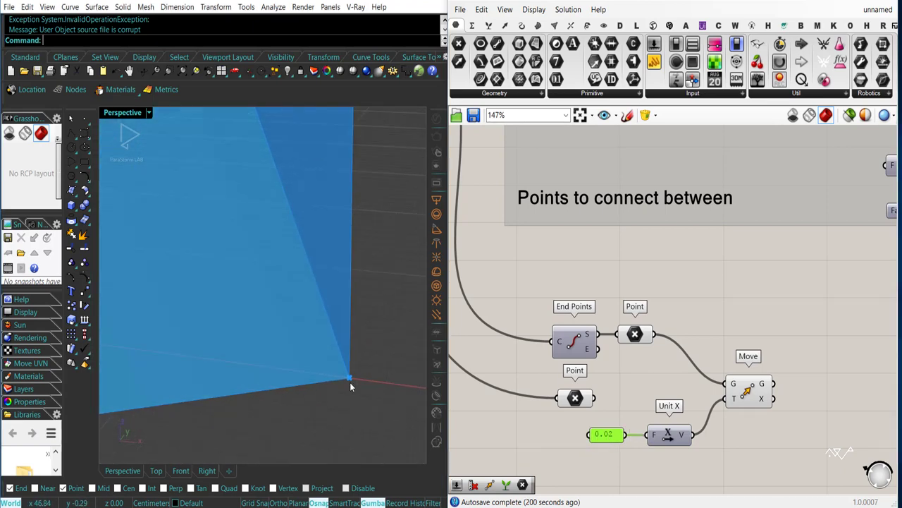
double_click(604, 433)
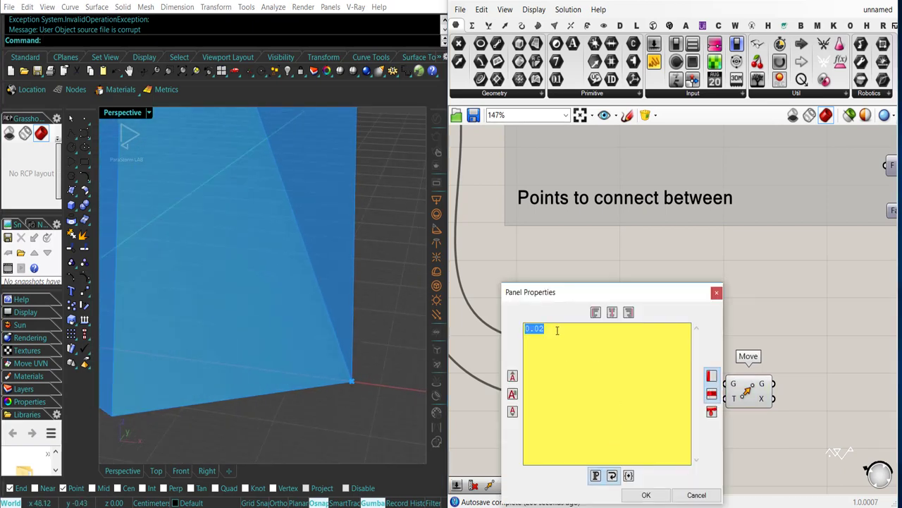
left_click(646, 495)
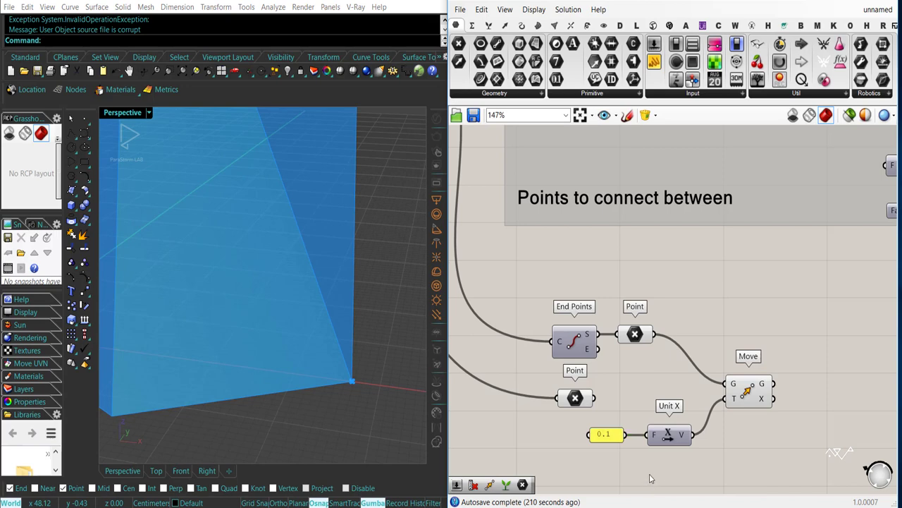
Line up the 0.1 panel, Unit X and Move between the two Point parameters and group the three together
scroll(708, 429, "down", 3)
scroll(618, 413, "up", 2)
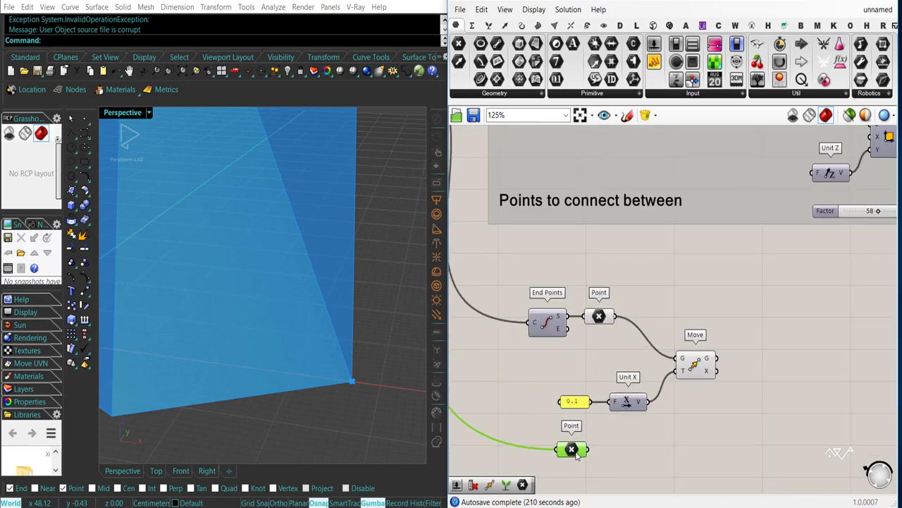
left_click_drag(642, 408, 616, 378)
left_click_drag(694, 370, 673, 370)
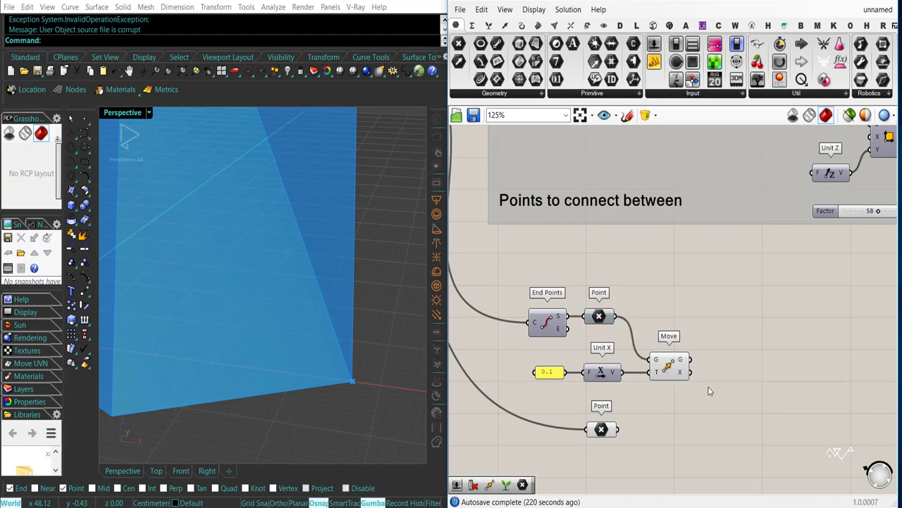
left_click_drag(678, 398, 564, 367)
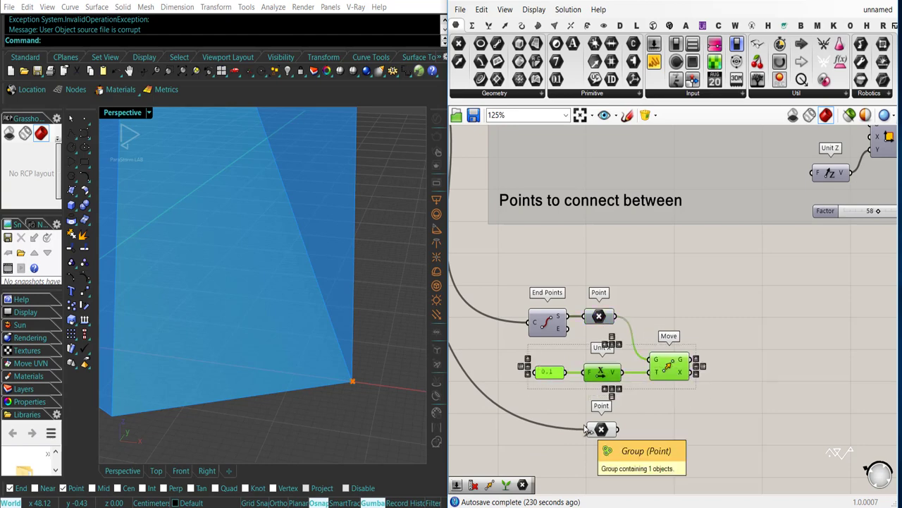
key("ctrl+g")
Label the offset group with a "Gap" scribble above the 0.1 panel and add the scribble to that group
double_click(650, 400)
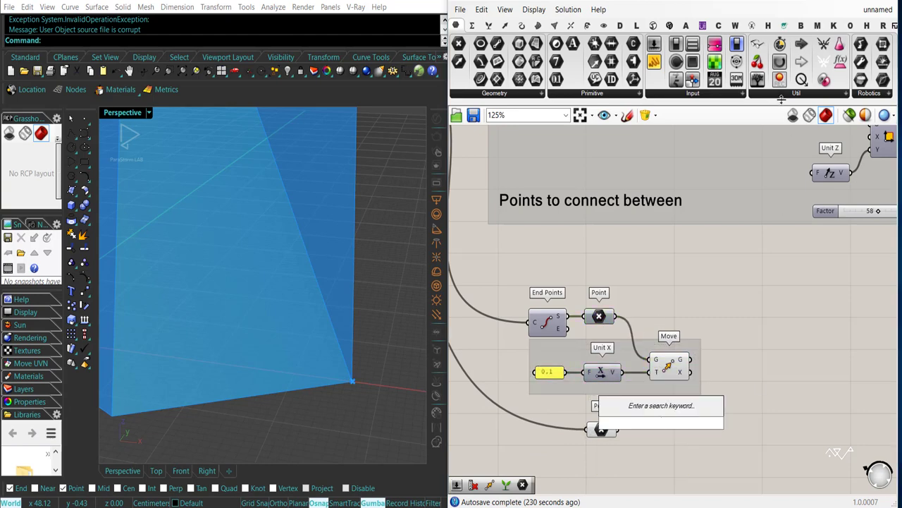
left_click(781, 98)
left_click(776, 151)
left_click(719, 422)
double_click(721, 424)
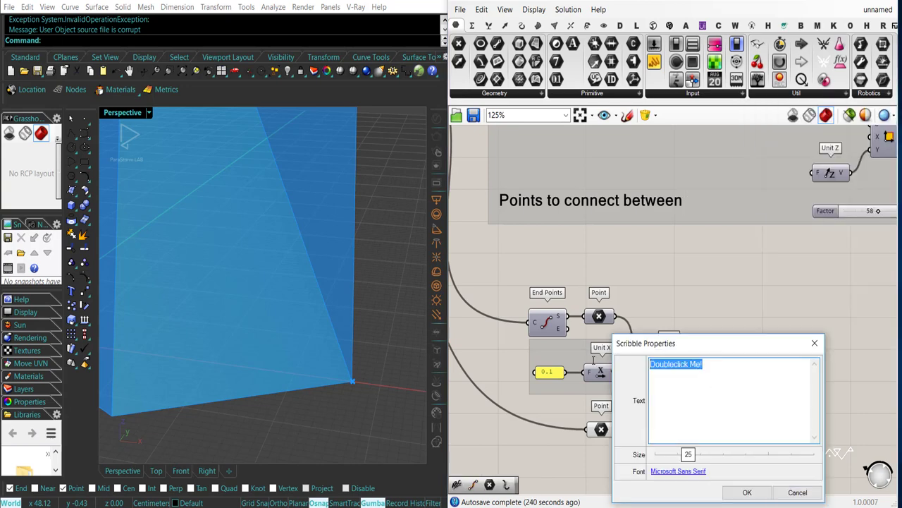
type("Gap")
left_click(747, 492)
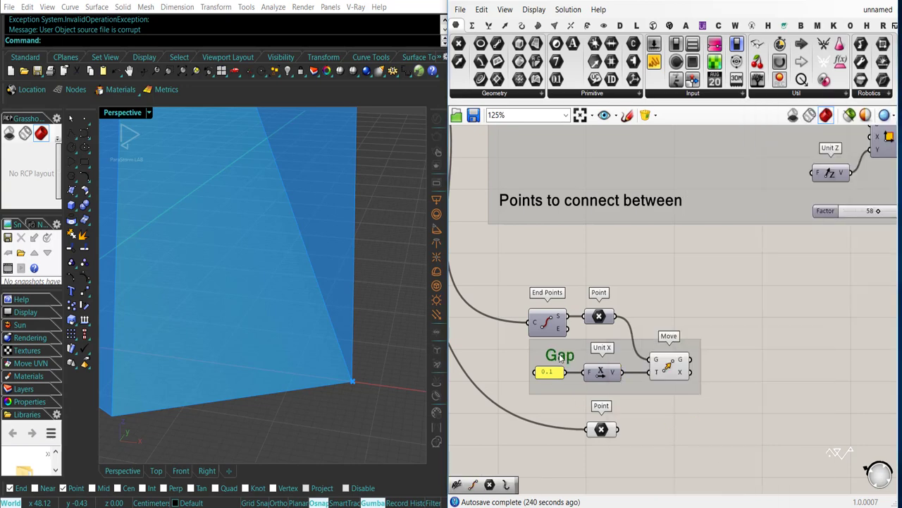
right_click(564, 389)
left_click(606, 457)
left_click(702, 428)
right_click_drag(701, 427, 700, 416)
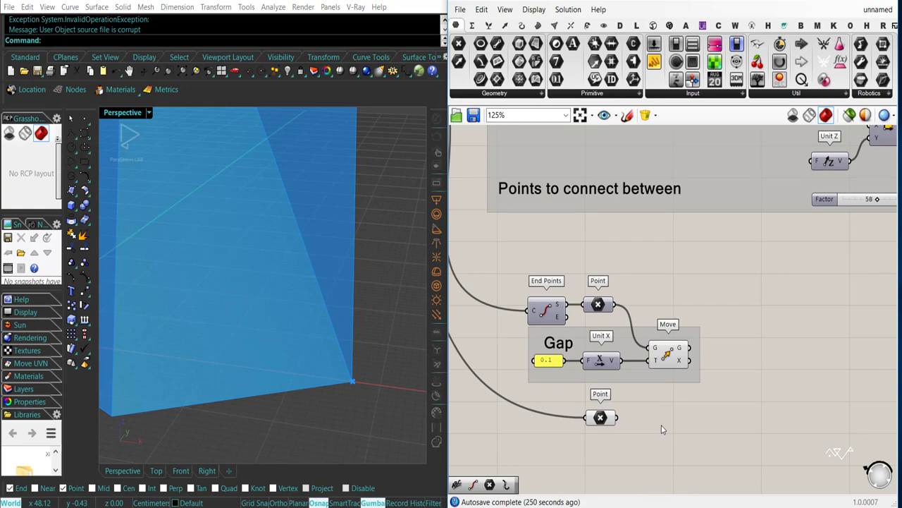
Add a Linear Array below and beyond the Brep Join and feed its geometry input from the joined brep
scroll(662, 429, "down", 3)
double_click(656, 409)
type("linear")
key("Return")
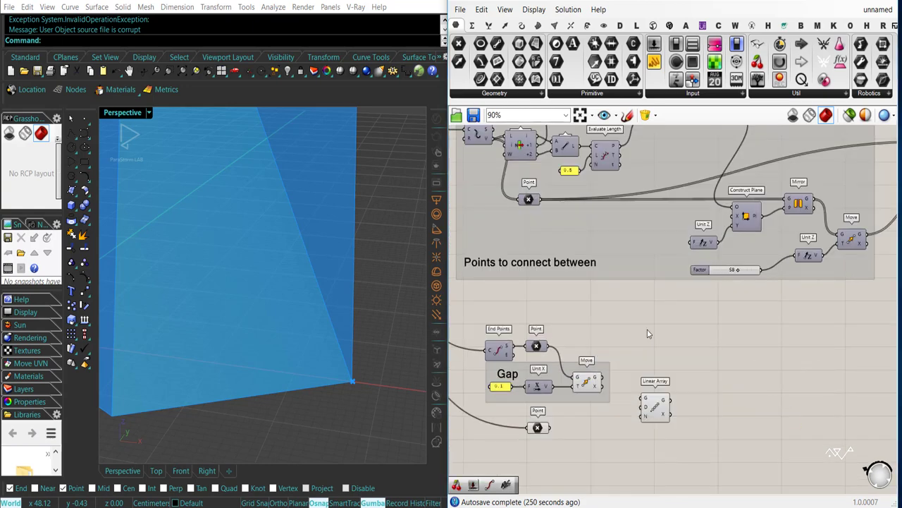
left_click_drag(661, 410, 736, 414)
scroll(675, 406, "down", 2)
right_click_drag(735, 415, 531, 416)
left_click_drag(529, 413, 763, 390)
scroll(740, 391, "down", 5)
right_click_drag(747, 392, 595, 405)
scroll(739, 401, "up", 6)
left_click_drag(591, 404, 657, 224)
Add a number slider of 3 as the Linear Array's count and place it beside that component
scroll(739, 404, "up", 1)
right_click_drag(680, 432, 698, 427)
double_click(695, 427)
type("3")
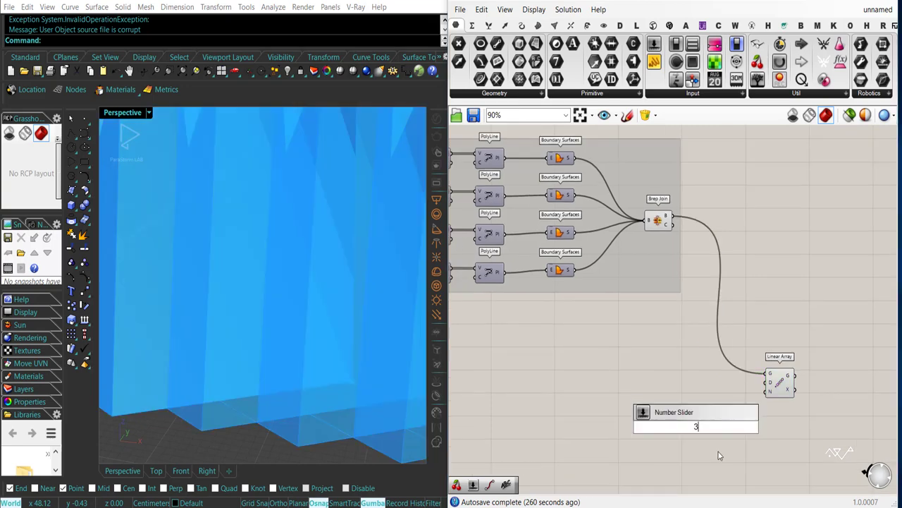
key("Return")
left_click_drag(732, 427, 794, 380)
left_click_drag(669, 427, 699, 402)
Add a Distance component between the gap-moved point and the lower Point parameter, and show its result in a panel
scroll(671, 416, "down", 4)
right_click_drag(653, 428, 846, 449)
right_click_drag(476, 410, 726, 415)
scroll(694, 416, "up", 3)
double_click(675, 413)
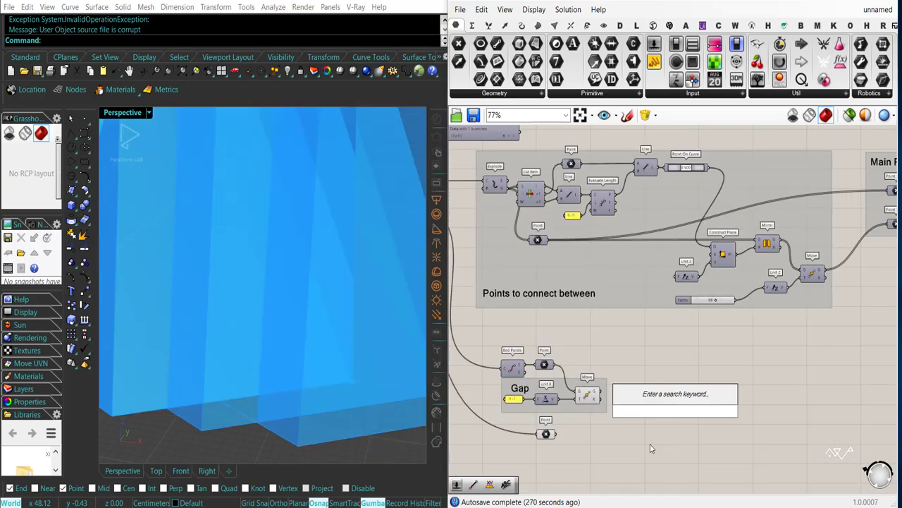
type("distance")
key("Return")
scroll(648, 444, "up", 2)
left_click_drag(673, 390, 606, 383)
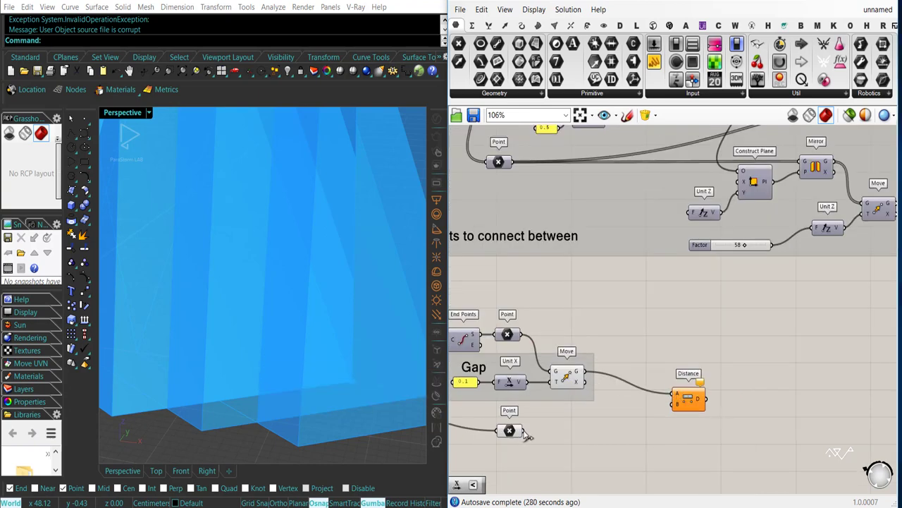
left_click_drag(695, 404, 681, 431)
left_click_drag(654, 62, 741, 342)
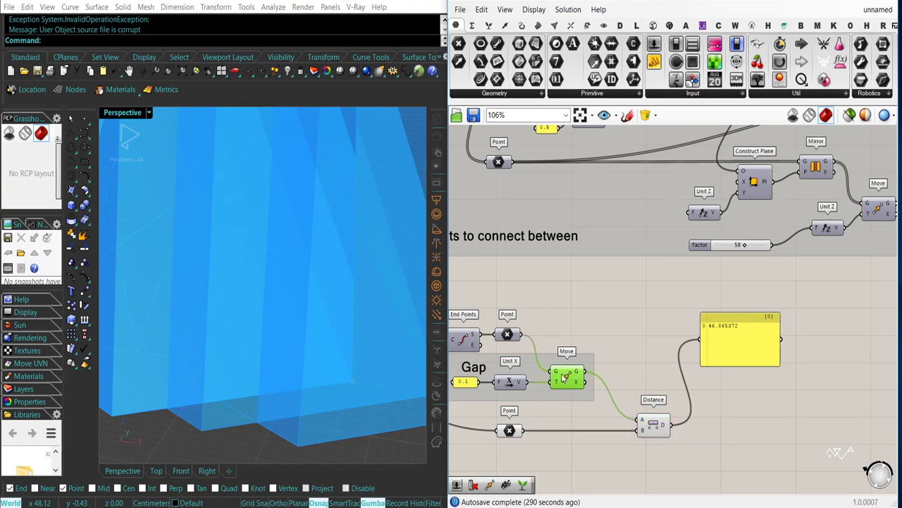
Try feeding the Distance result straight into the Linear Array's direction input
scroll(553, 394, "down", 7)
left_click_drag(674, 427, 832, 386)
scroll(874, 384, "up", 9)
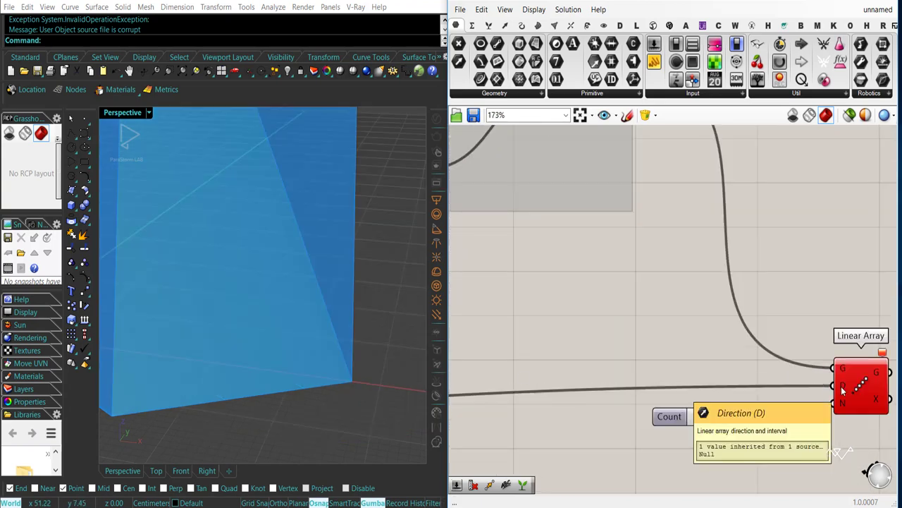
Insert a Unit X vector driven by the Distance result and connect it to the Linear Array's direction input
scroll(842, 390, "down", 6)
right_click_drag(574, 421, 818, 431)
scroll(529, 446, "up", 5)
double_click(559, 426)
type("x")
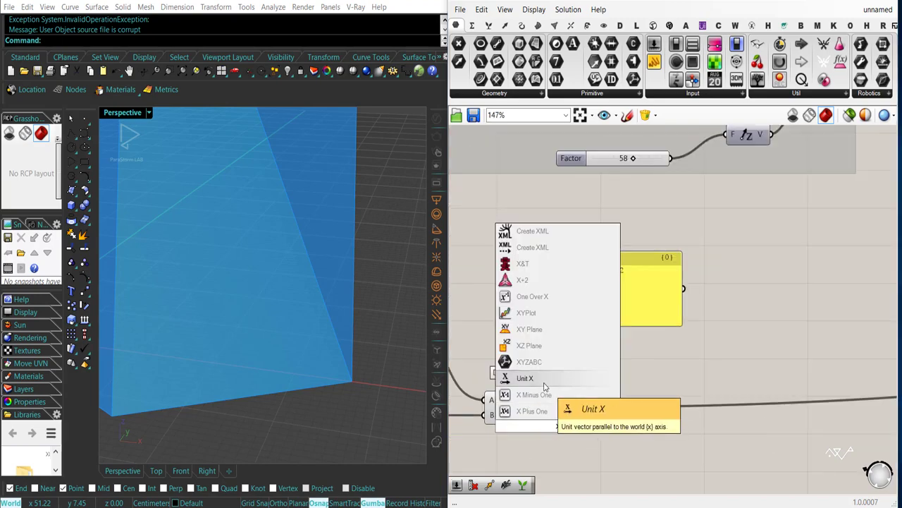
left_click(543, 382)
scroll(544, 408, "down", 9)
left_click_drag(593, 429, 813, 391)
scroll(826, 385, "up", 8)
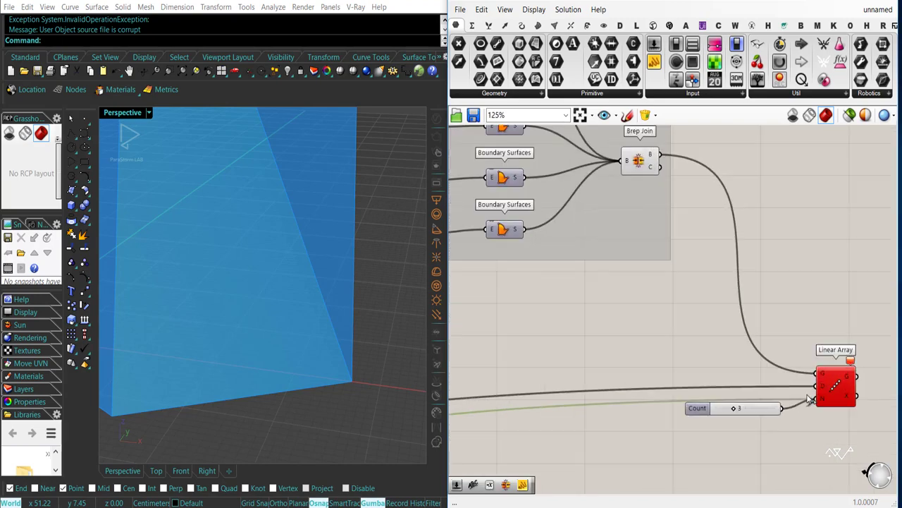
scroll(811, 398, "down", 5)
right_click_drag(653, 422, 895, 437)
scroll(560, 455, "up", 4)
left_click_drag(560, 451, 581, 436)
Align the Linear Array and its Count slider with the incoming Unit X wire
scroll(581, 436, "down", 4)
right_click_drag(839, 420, 513, 425)
left_click_drag(853, 395, 848, 416)
right_click_drag(584, 436, 517, 413)
scroll(794, 409, "up", 4)
left_click_drag(770, 375, 769, 371)
left_click(774, 422)
Move the distance panel down so it sits just above the new Unit X component
scroll(773, 422, "down", 5)
scroll(570, 414, "up", 4)
right_click_drag(566, 426, 682, 422)
scroll(569, 414, "down", 3)
scroll(516, 409, "up", 2)
left_click(518, 408)
left_click_drag(604, 335, 593, 368)
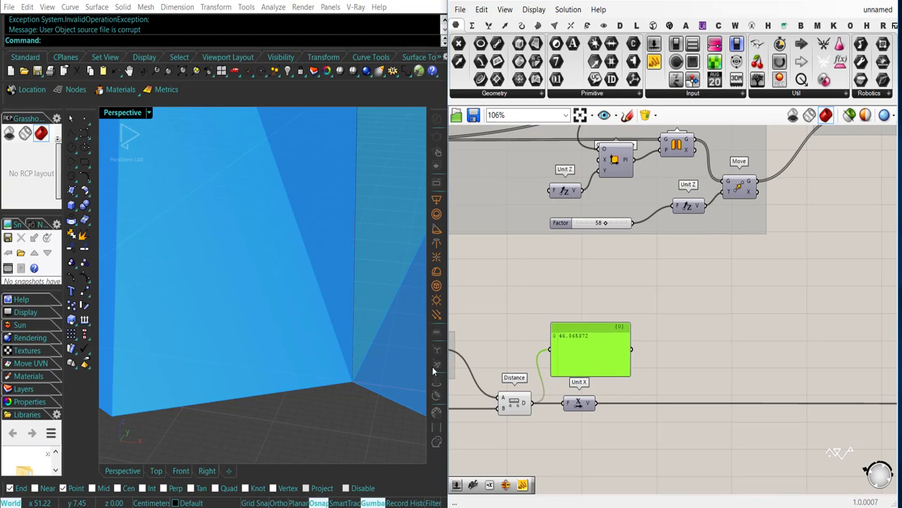
Set the main curve's Degrees slider to 15
scroll(261, 369, "down", 6)
right_click_drag(260, 370, 304, 342)
scroll(264, 348, "up", 3)
scroll(675, 400, "down", 3)
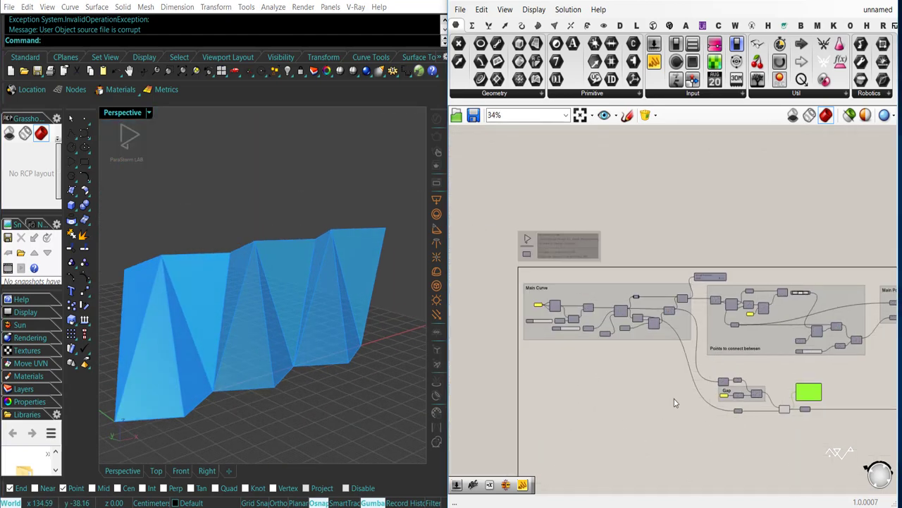
scroll(623, 364, "up", 5)
mouse_move(623, 364)
left_mouse_down()
mouse_move(602, 364)
mouse_move(634, 363)
mouse_move(605, 364)
left_mouse_up()
scroll(189, 363, "down", 2)
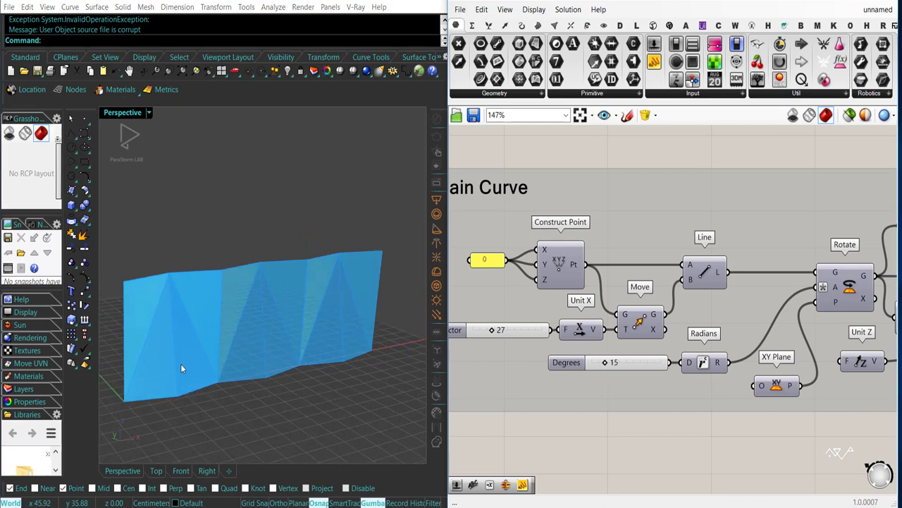
Set the main curve's Factor to 13 and the Linear Array's Count to 5
right_click_drag(474, 364, 532, 374)
left_click_drag(550, 342, 540, 343)
scroll(551, 380, "down", 4)
right_click_drag(846, 388, 486, 346)
scroll(694, 350, "up", 5)
left_click_drag(597, 406, 607, 404)
scroll(610, 406, "down", 5)
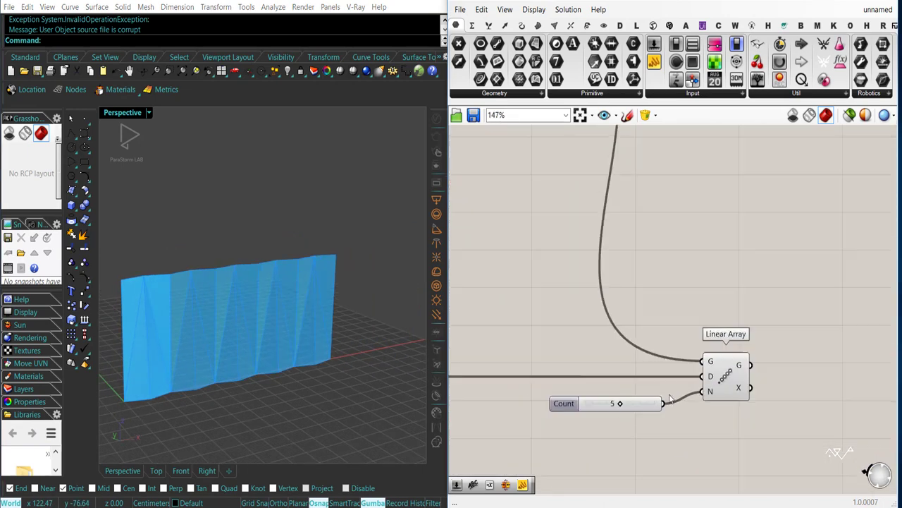
Raise the main curve's Degrees slider to 80 and check the tightly folded wall from several angles
scroll(613, 360, "up", 3)
left_click_drag(610, 359, 652, 360)
right_click_drag(176, 321, 101, 315)
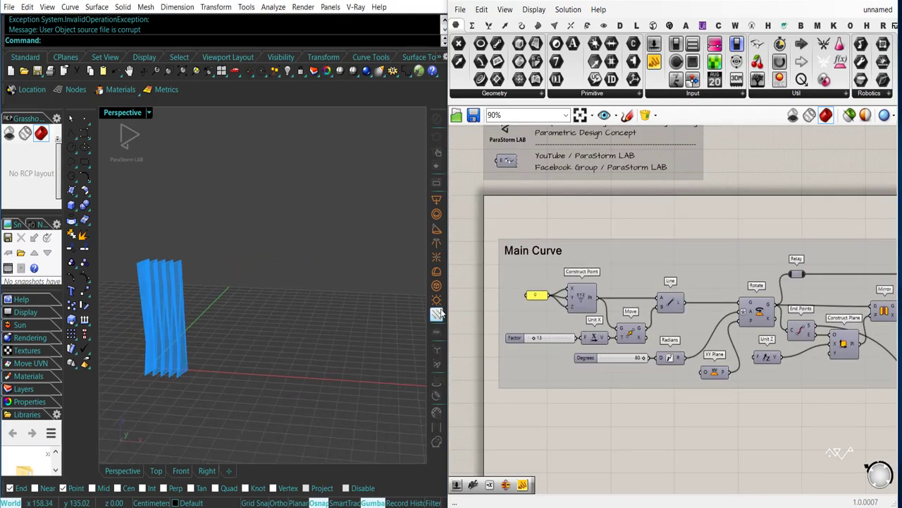
scroll(141, 330, "up", 7)
scroll(148, 335, "down", 5)
right_click_drag(162, 363, 225, 331)
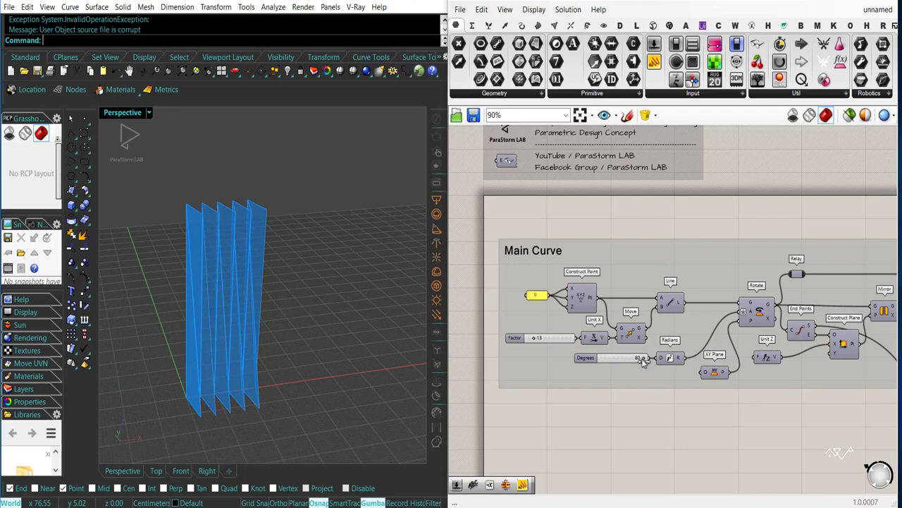
Try several lower Degrees values with a slightly reduced main curve Factor to open the wall to a moderate fold
left_click_drag(640, 359, 619, 358)
right_click_drag(292, 389, 363, 365)
left_click_drag(621, 358, 600, 358)
left_click_drag(537, 339, 533, 340)
left_click_drag(604, 360, 623, 359)
right_click_drag(184, 395, 166, 363)
scroll(193, 380, "up", 5)
scroll(845, 400, "down", 2)
Review the definition from the main curve's Mirror component to the final Move in the "Points to connect between" group
right_click_drag(845, 399, 674, 363)
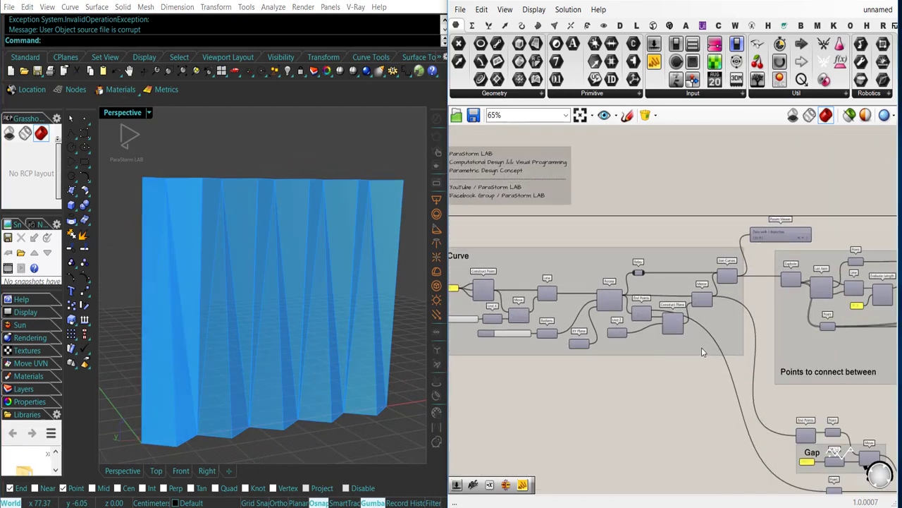
scroll(701, 351, "up", 3)
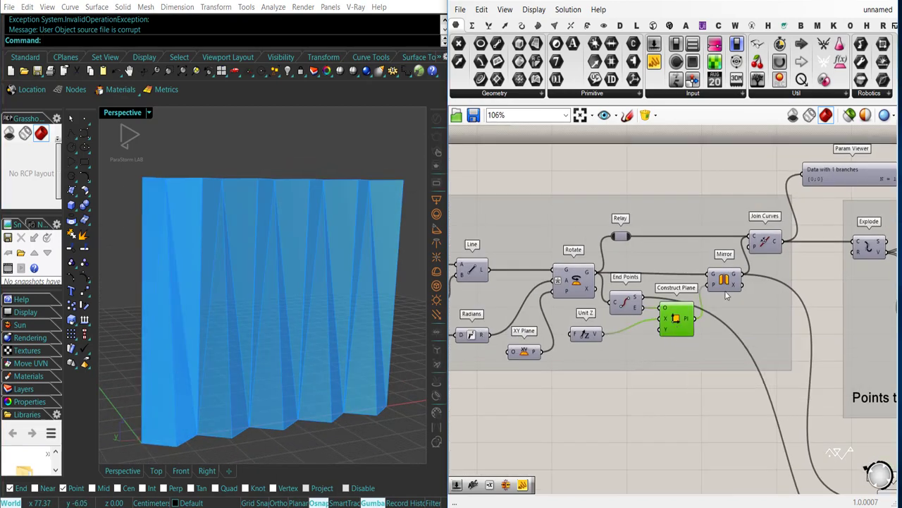
left_click(724, 282)
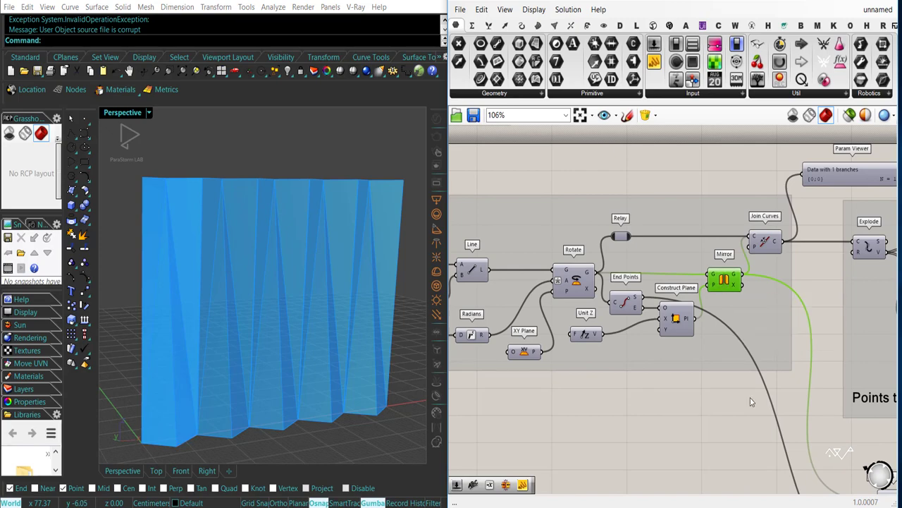
right_click_drag(751, 399, 523, 362)
scroll(525, 362, "down", 1)
right_click_drag(709, 384, 485, 372)
left_click(779, 324)
scroll(630, 355, "up", 2)
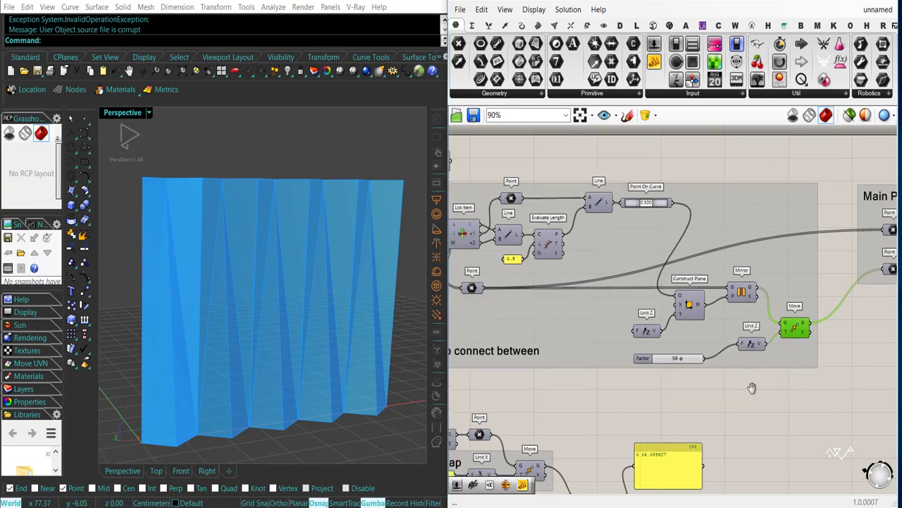
Group the Factor slider below Construct Plane and recolour the surrounding "Points to connect between" group translucent red
left_click(628, 355)
key("ctrl+g")
right_click(650, 370)
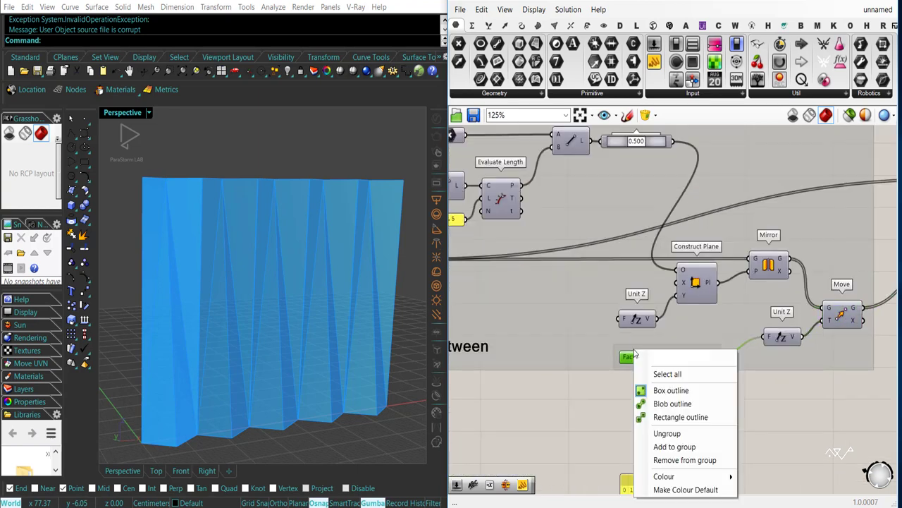
mouse_move(717, 480)
left_click_drag(776, 360, 752, 369)
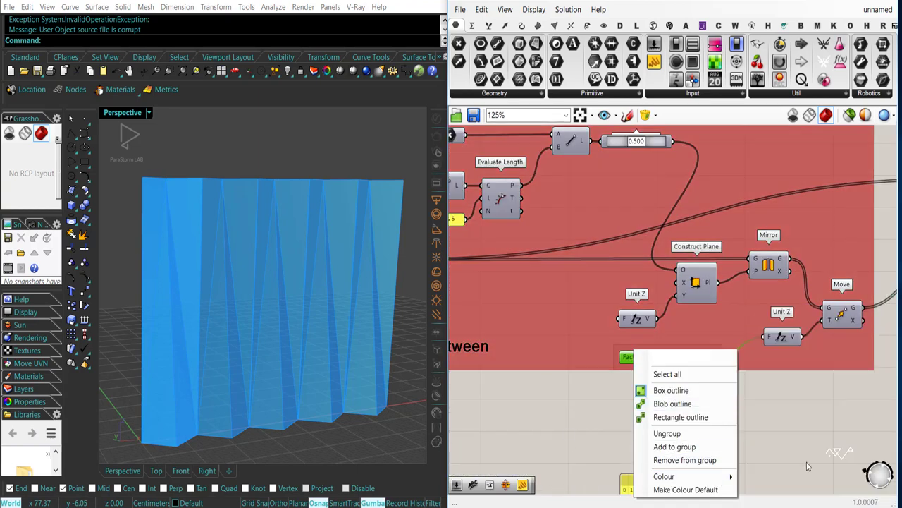
left_click(761, 459)
Recolour the surrounding "Points to connect between" group from translucent red to neutral grey
right_click(712, 336)
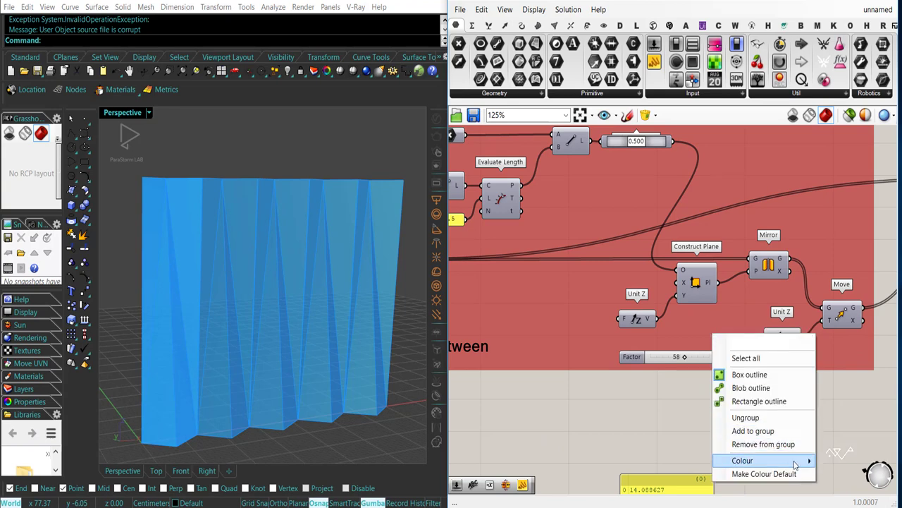
left_click(795, 466)
right_click(697, 326)
mouse_move(788, 452)
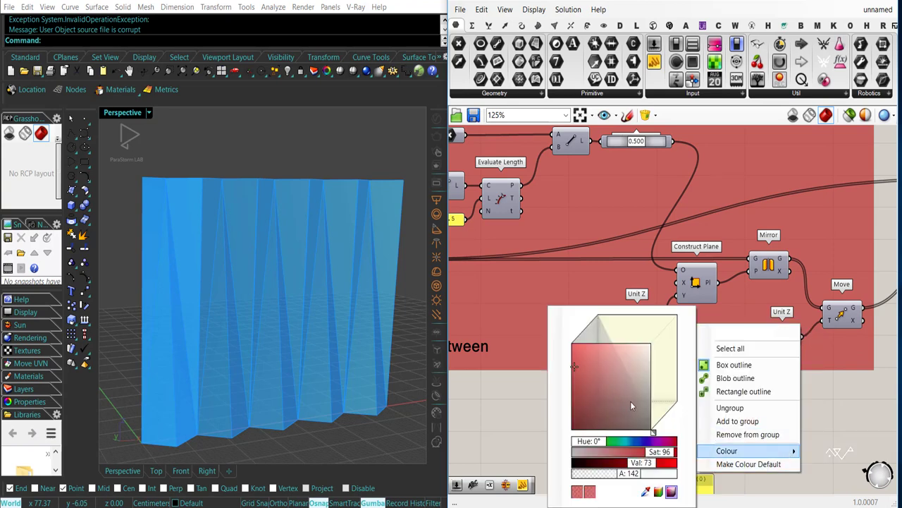
left_click_drag(631, 406, 649, 381)
scroll(709, 414, "down", 4)
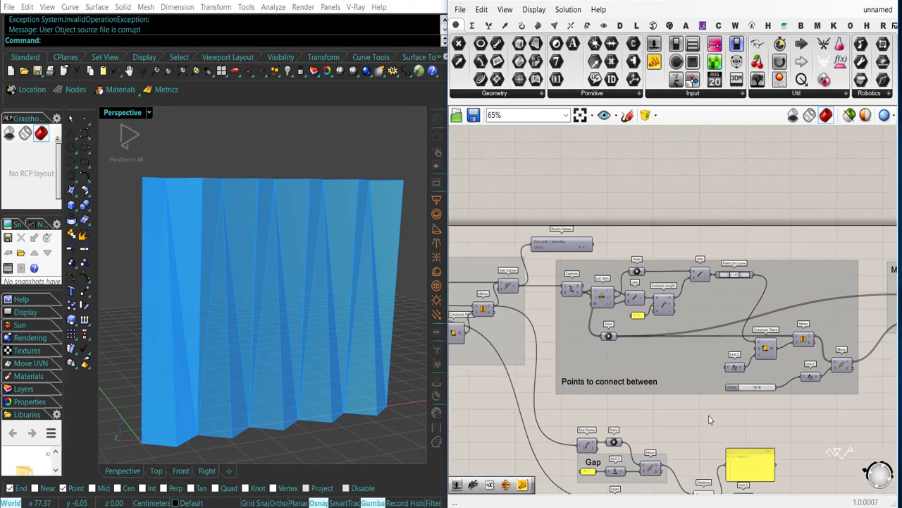
Remove the Factor slider from the "Points to connect between" group and move it below the group
scroll(695, 407, "up", 5)
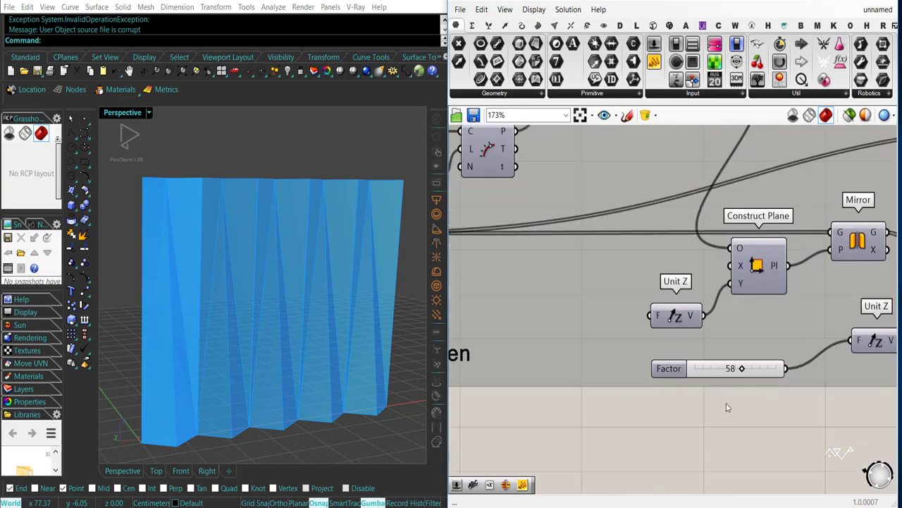
left_click(677, 372)
right_click(618, 361)
left_click(665, 475)
left_click_drag(660, 372, 659, 419)
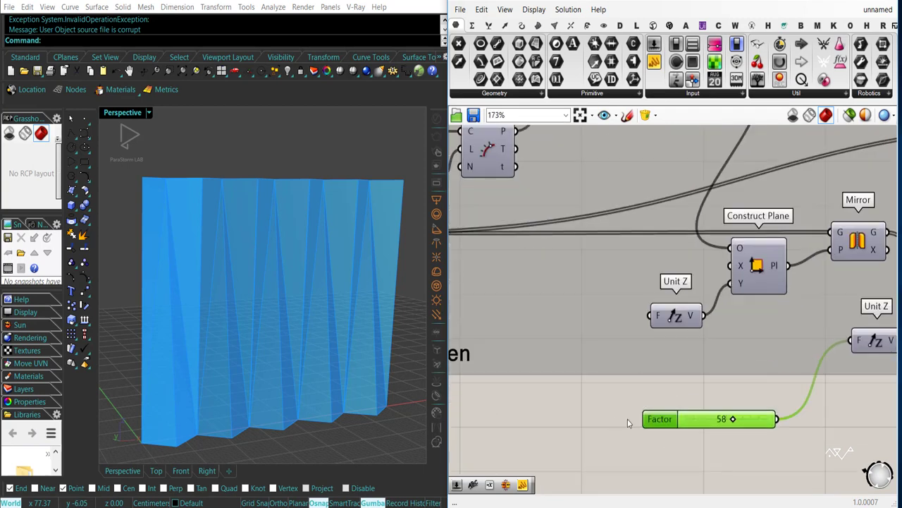
Group the Factor slider on its own, colour that group red and move it back inside the "Points to connect between" area
key("ctrl+g")
right_click(743, 431)
mouse_move(784, 486)
left_click_drag(641, 374, 594, 321)
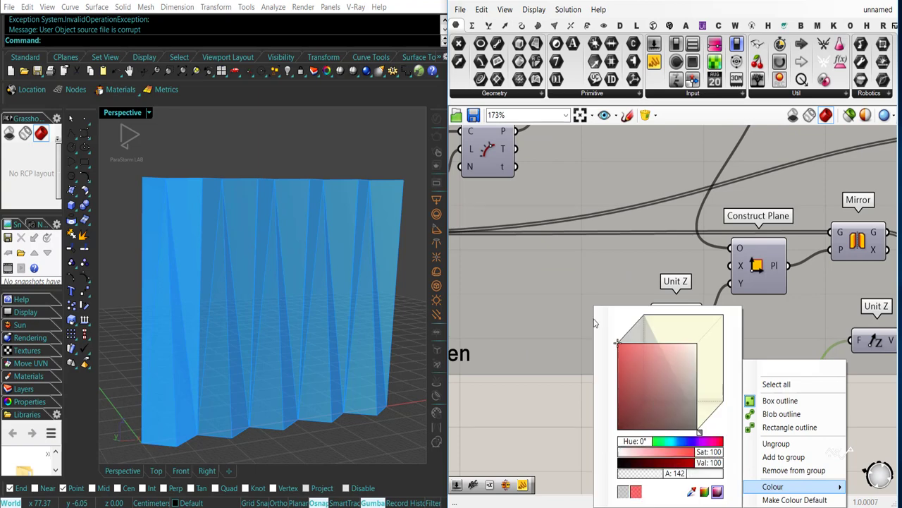
left_click(573, 413)
left_click_drag(668, 407, 673, 344)
right_click_drag(669, 389, 732, 402)
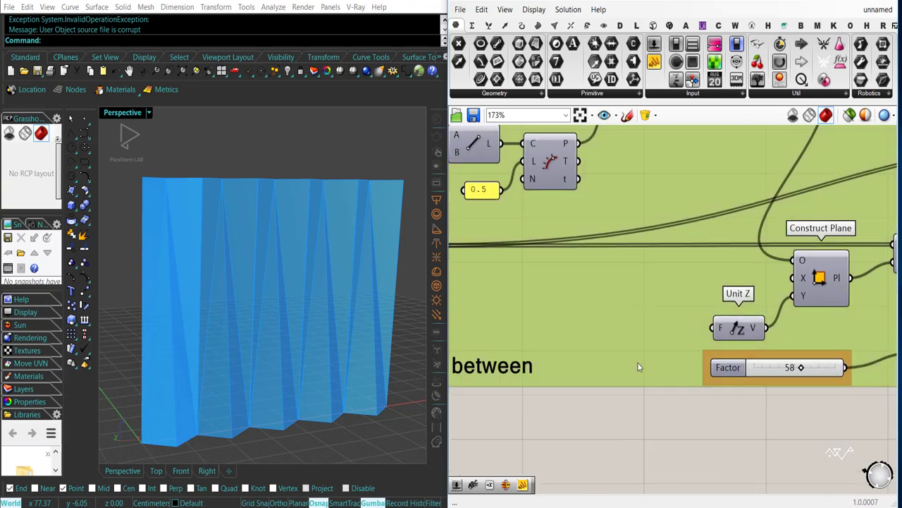
right_click(637, 361)
mouse_move(698, 486)
scroll(693, 416, "down", 5)
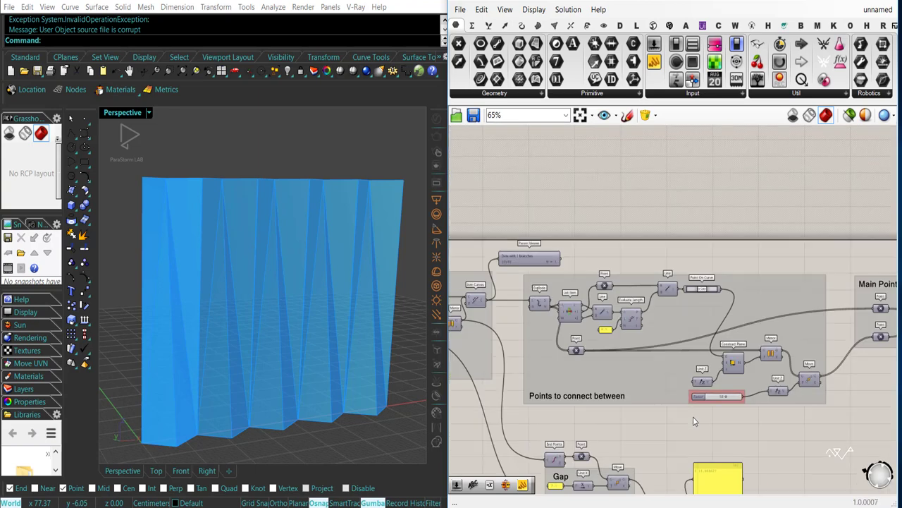
Slightly adjust the main curve's slider values to widen the folded wall
right_click_drag(625, 412, 538, 391)
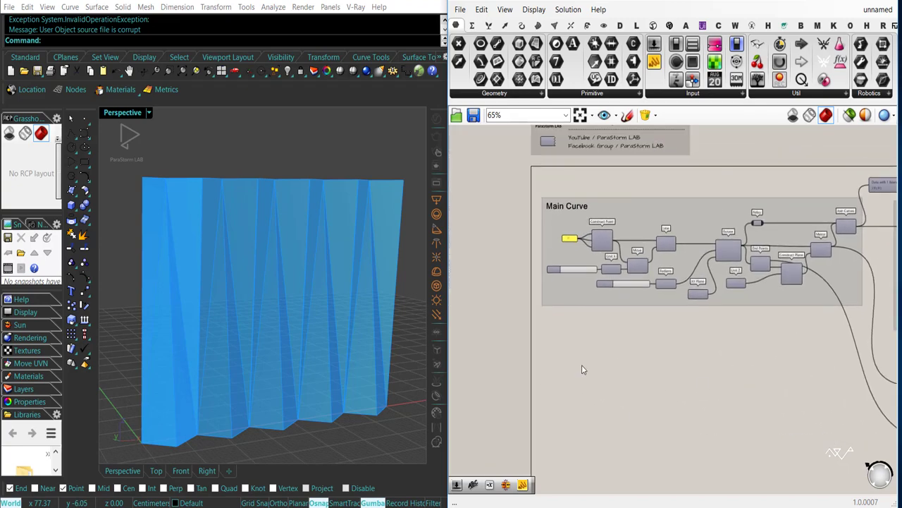
right_click(584, 323)
left_click_drag(648, 307, 650, 303)
Turn off the preview of the join component at the end of the Boundary Surface group, leaving the Linear Array displayed
scroll(650, 303, "down", 6)
right_click_drag(789, 345, 466, 321)
right_click_drag(759, 385, 553, 380)
scroll(675, 358, "up", 4)
left_click(701, 375)
left_click(698, 329)
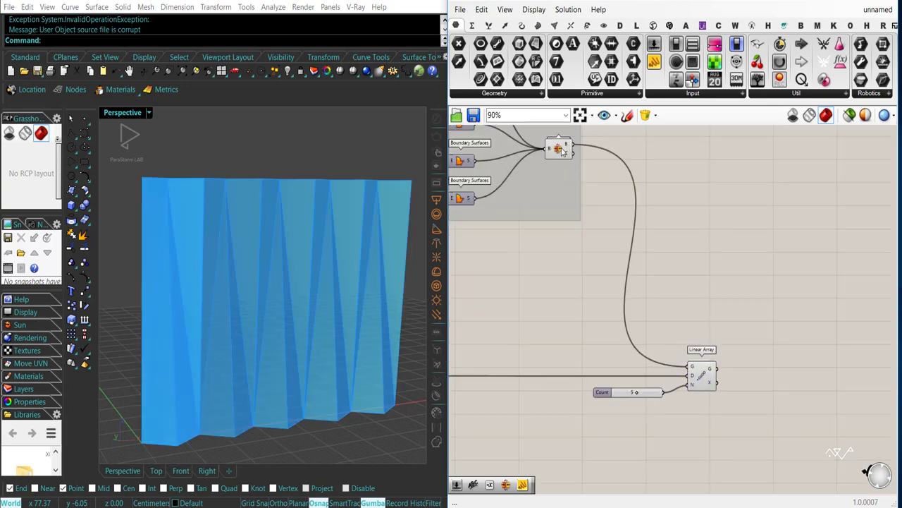
left_click(562, 150)
left_click(662, 194)
right_click_drag(714, 397, 647, 356)
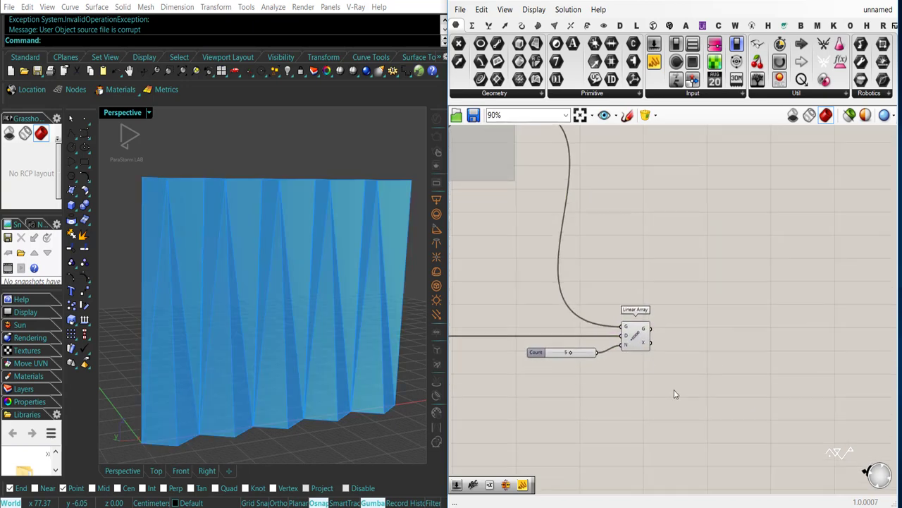
Add a Colour RGB component below and beside the Linear Array
right_click_drag(674, 390, 713, 381)
left_click(602, 28)
left_click(759, 351)
scroll(709, 376, "up", 3)
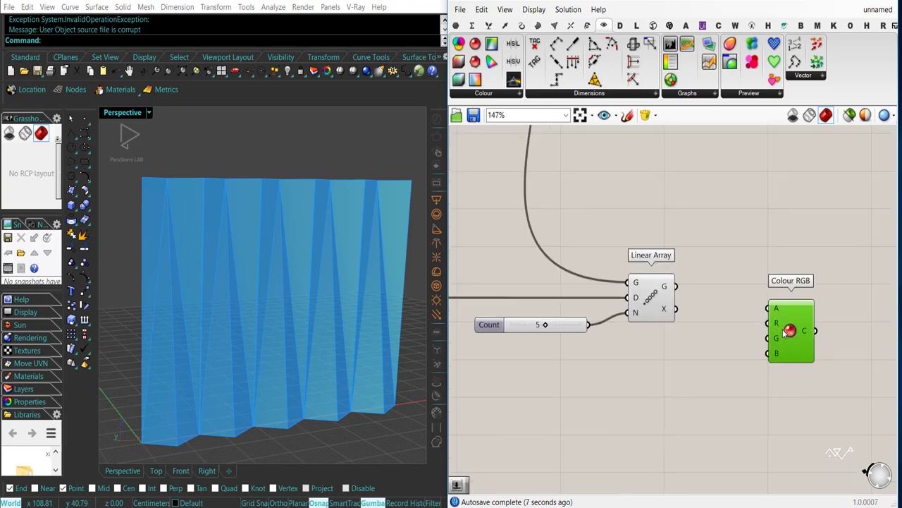
left_click_drag(789, 334, 741, 380)
Add a Custom Preview component fed by the Linear Array's geometry and the Colour RGB output as material
left_click_drag(731, 65, 745, 303)
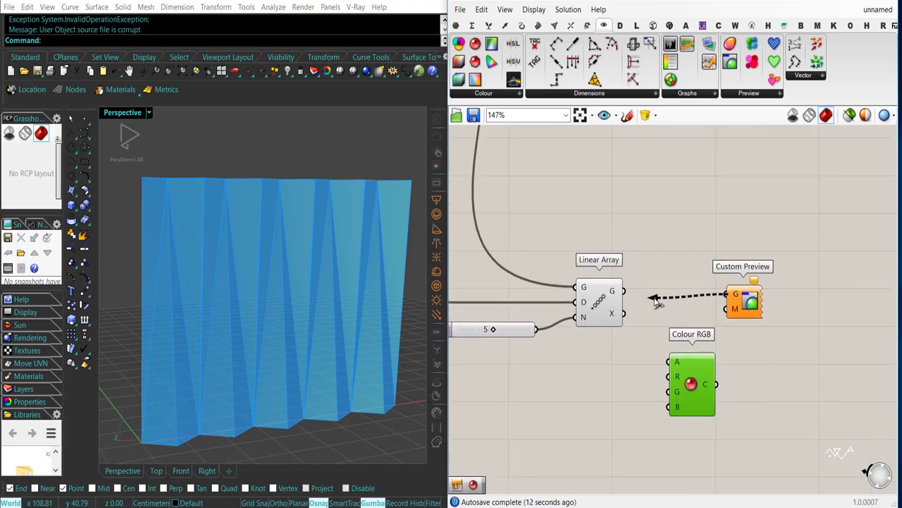
left_click_drag(656, 299, 624, 291)
left_click_drag(745, 303, 774, 303)
Create a number slider from 0 to 256 and connect it to the Colour RGB's Alpha input
right_click_drag(539, 392, 590, 402)
double_click(590, 402)
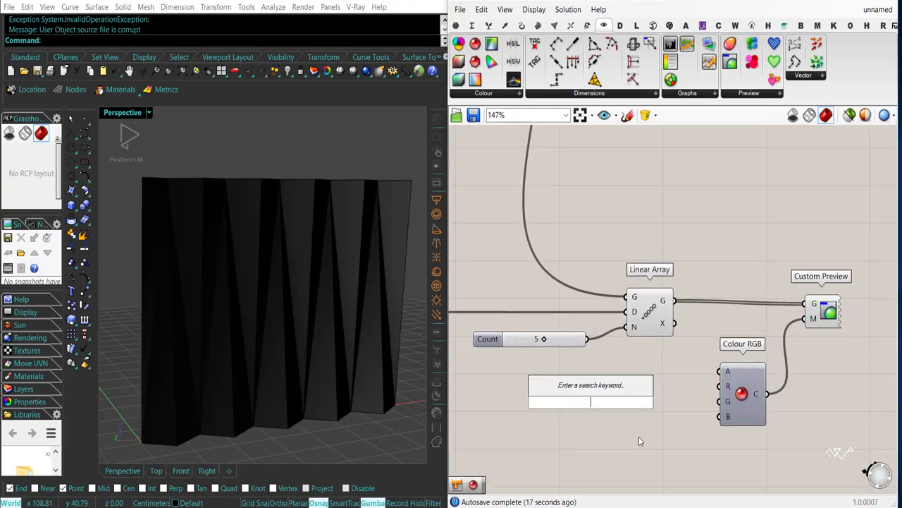
type("0<2")
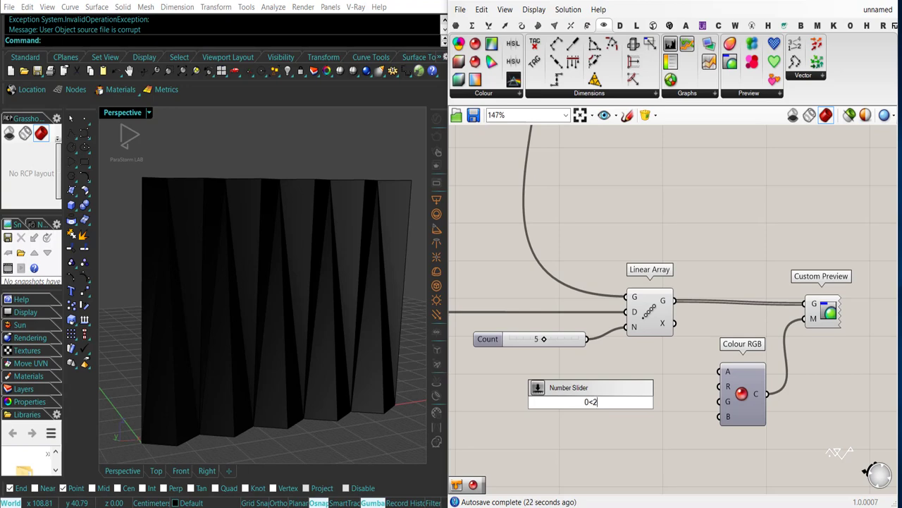
type("56")
key("Return")
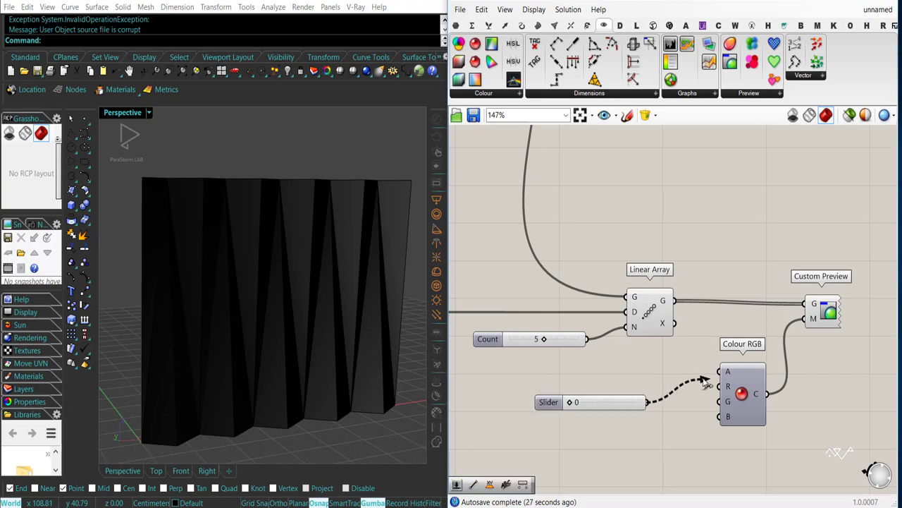
left_click_drag(705, 382, 720, 371)
left_click_drag(553, 395, 583, 377)
Set Alpha to 56 and add copied sliders for Red, Green and Blue, set to 145, 26 and 132
right_click_drag(262, 338, 272, 340)
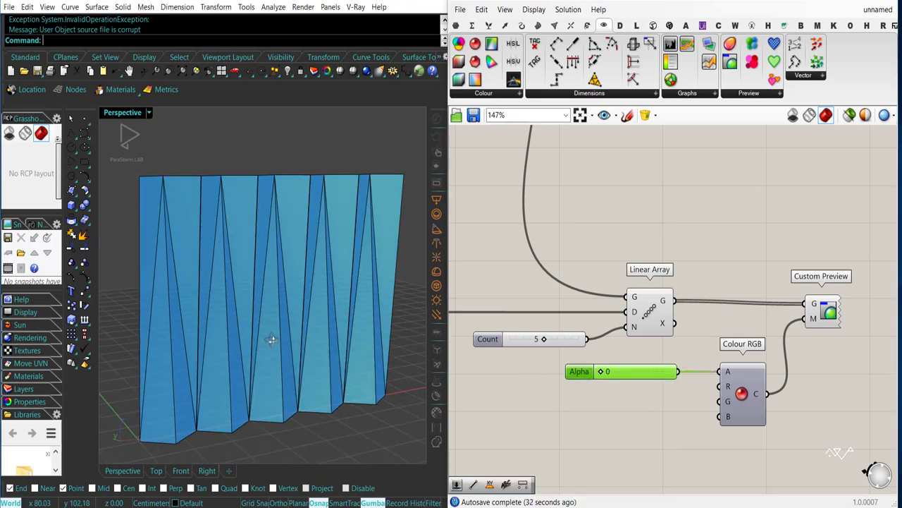
mouse_move(603, 373)
left_mouse_down()
mouse_move(628, 373)
mouse_move(615, 373)
left_mouse_up()
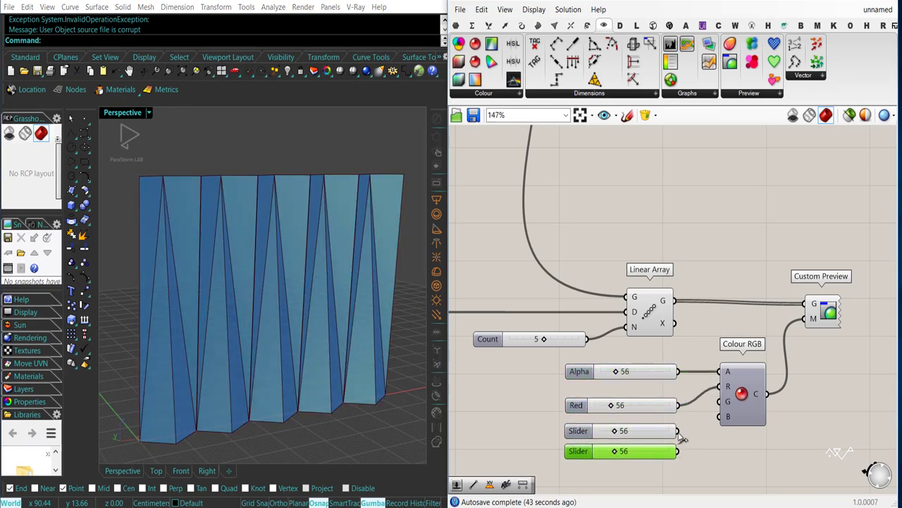
left_click_drag(676, 430, 720, 402)
left_click_drag(635, 453, 632, 453)
left_click_drag(615, 430, 665, 411)
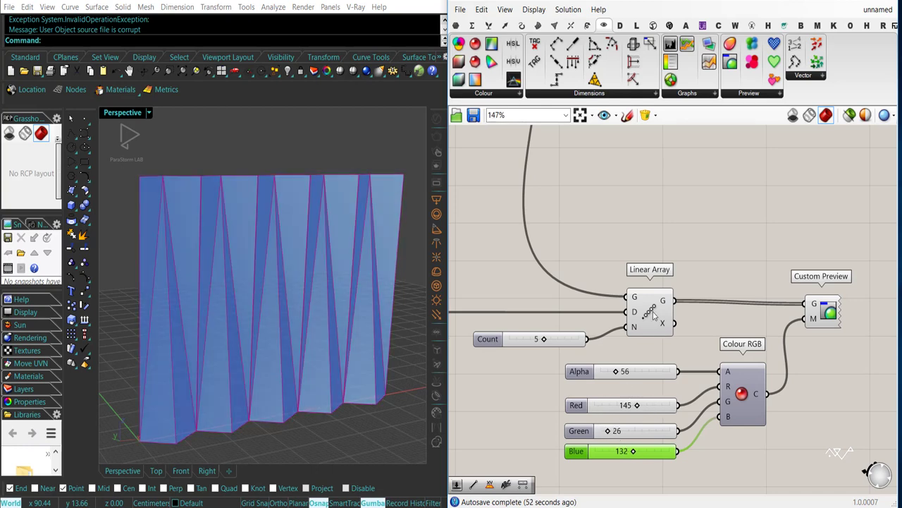
Hide the Linear Array's own preview and set the colour to Alpha 59, Red 56, Green 169 and Blue 256
left_click(653, 314)
left_click_drag(614, 371, 606, 373)
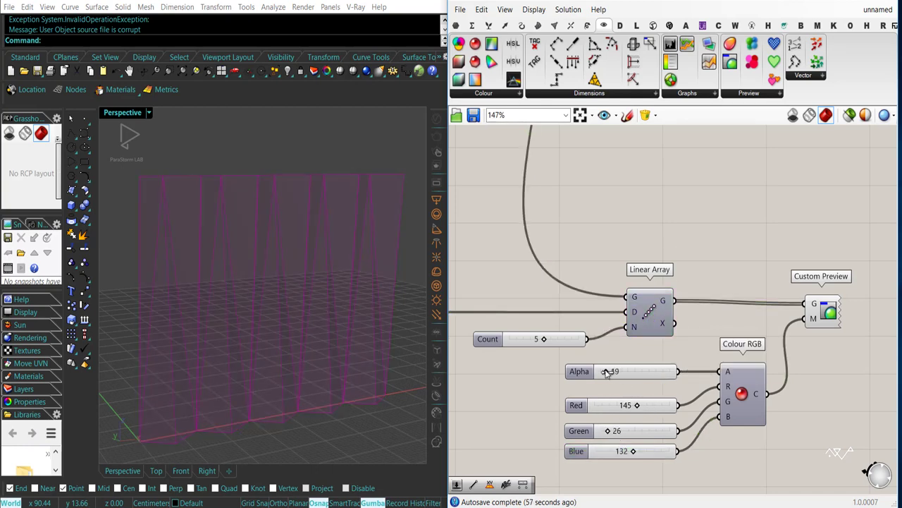
left_click_drag(617, 433, 650, 434)
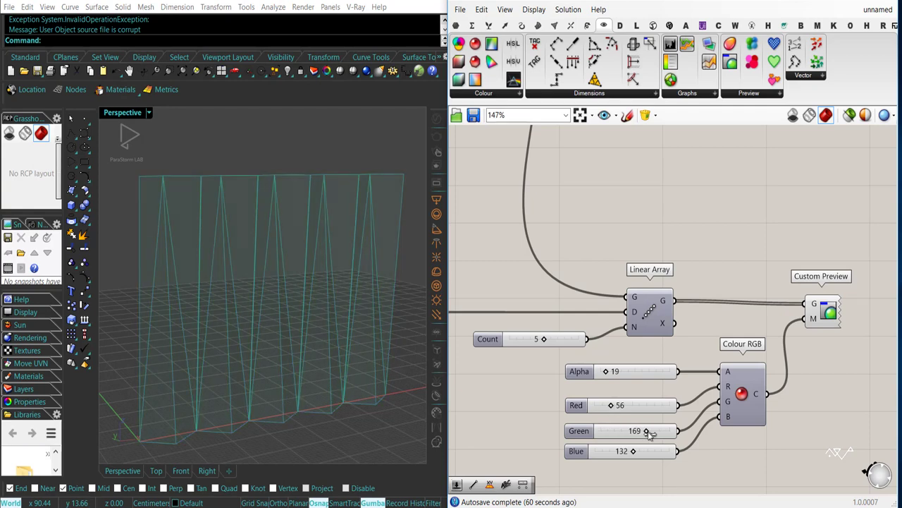
left_click_drag(605, 371, 610, 375)
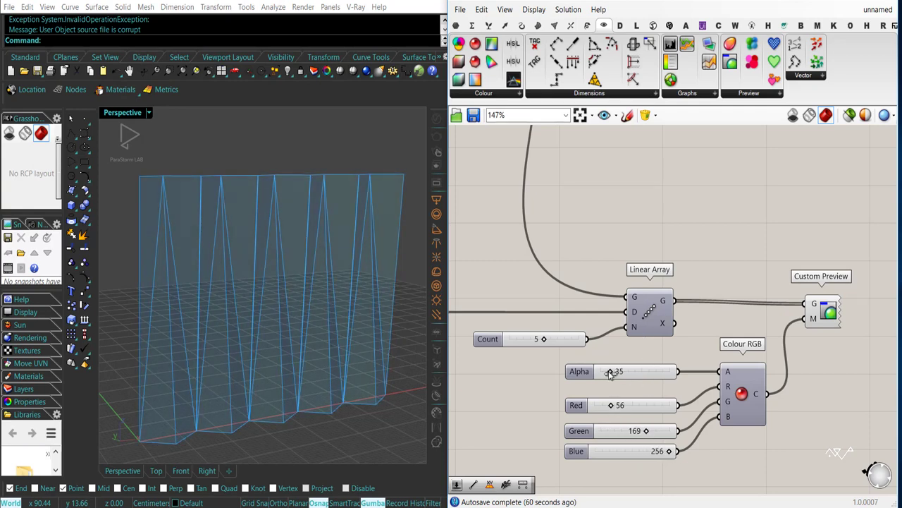
left_click_drag(827, 314, 832, 310)
left_click(836, 369)
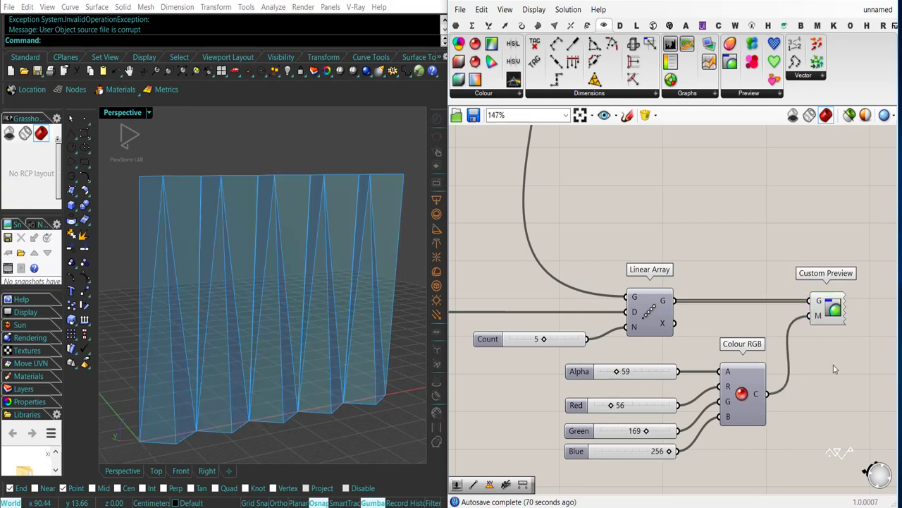
Group the Linear Array's Count slider on its own and recolour the group
right_click_drag(836, 369, 788, 337)
scroll(679, 346, "down", 2)
scroll(302, 385, "down", 3)
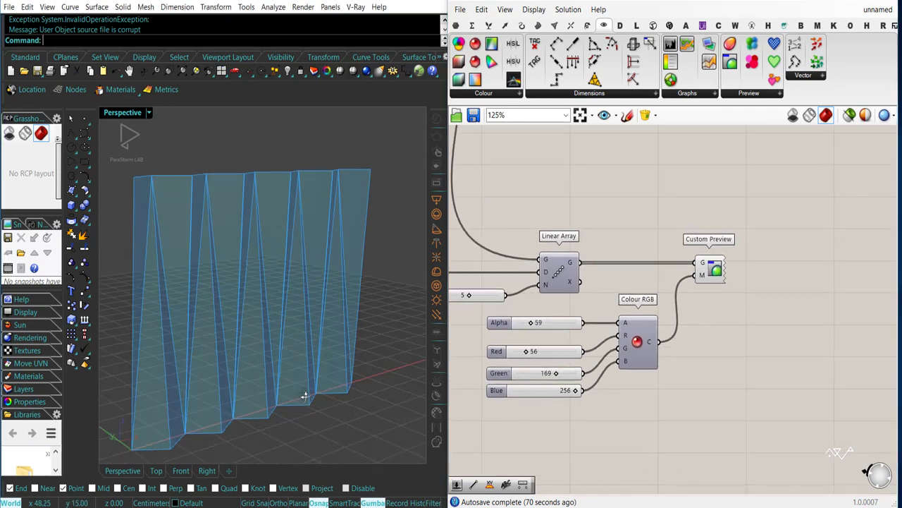
scroll(634, 318, "down", 5)
right_click_drag(582, 279, 641, 332)
right_click_drag(548, 343, 572, 345)
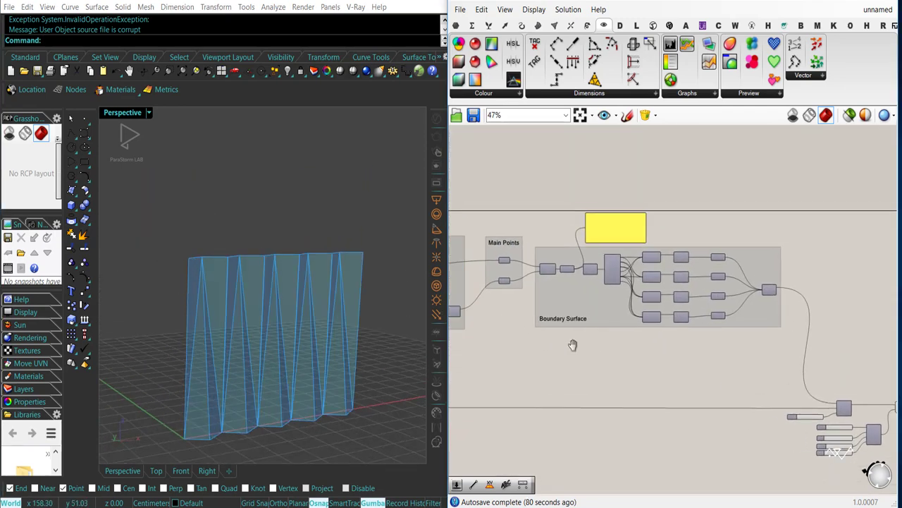
right_click_drag(811, 429, 661, 398)
scroll(661, 398, "up", 6)
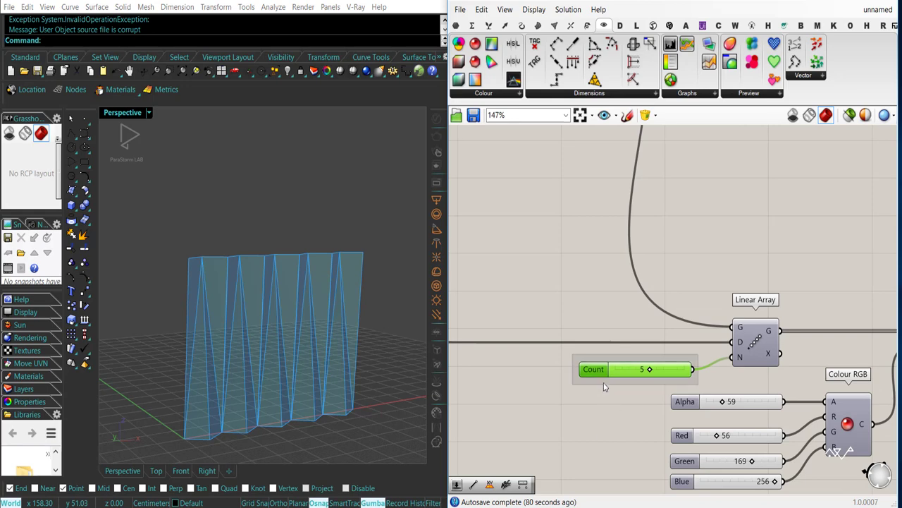
right_click(604, 382)
mouse_move(696, 487)
left_click(750, 489)
left_click(557, 409)
Put the main curve's Factor and Degrees sliders into separate groups of their own
scroll(577, 369, "down", 6)
right_click_drag(577, 368, 765, 384)
right_click_drag(613, 303, 893, 357)
scroll(596, 331, "up", 4)
left_click(597, 331)
key("ctrl+g")
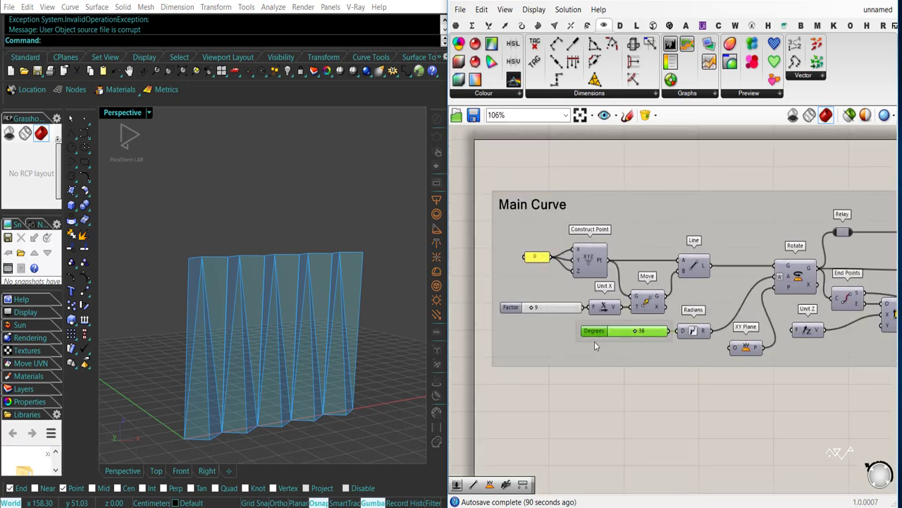
scroll(595, 341, "up", 2)
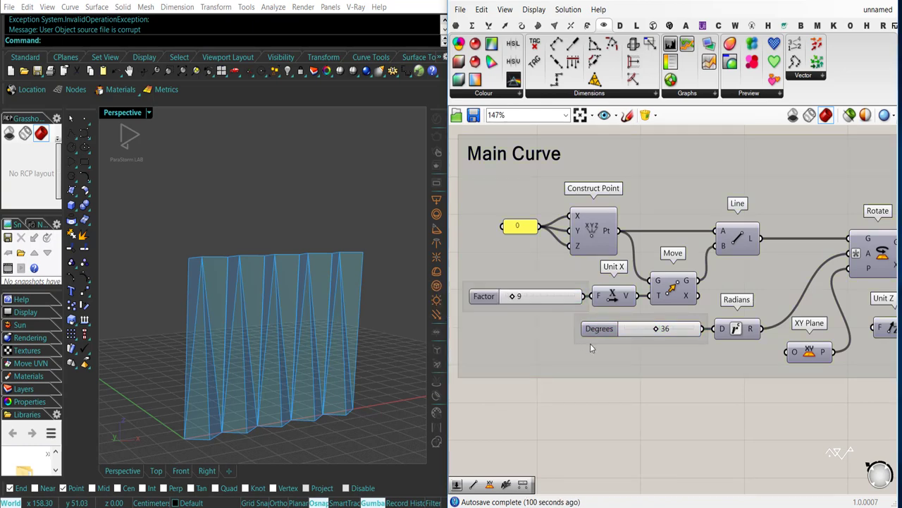
Align the Degrees slider under the Factor slider and set Degrees to 30 and Factor to 8
left_click_drag(593, 330, 495, 332)
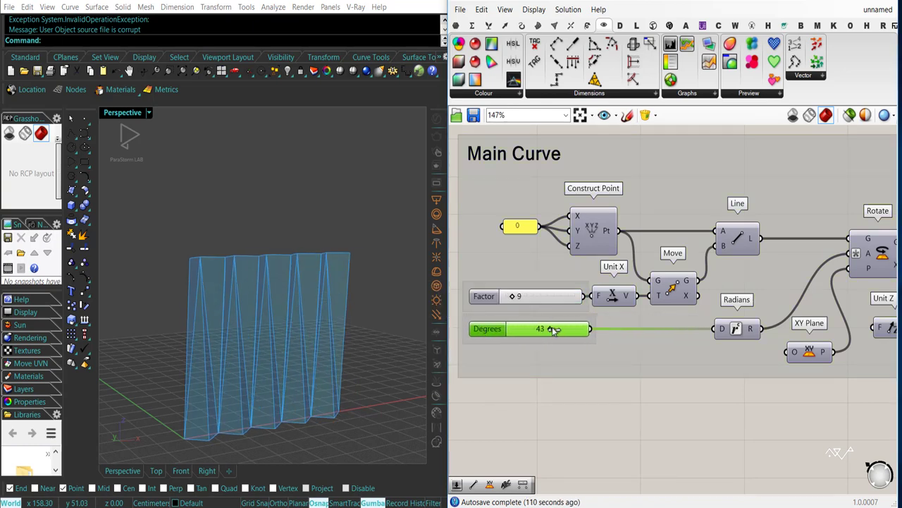
left_click_drag(552, 328, 542, 331)
left_click_drag(512, 297, 510, 299)
Remove the Degrees and Factor sliders from the Main Curve group while keeping their individual groups
scroll(564, 338, "down", 4)
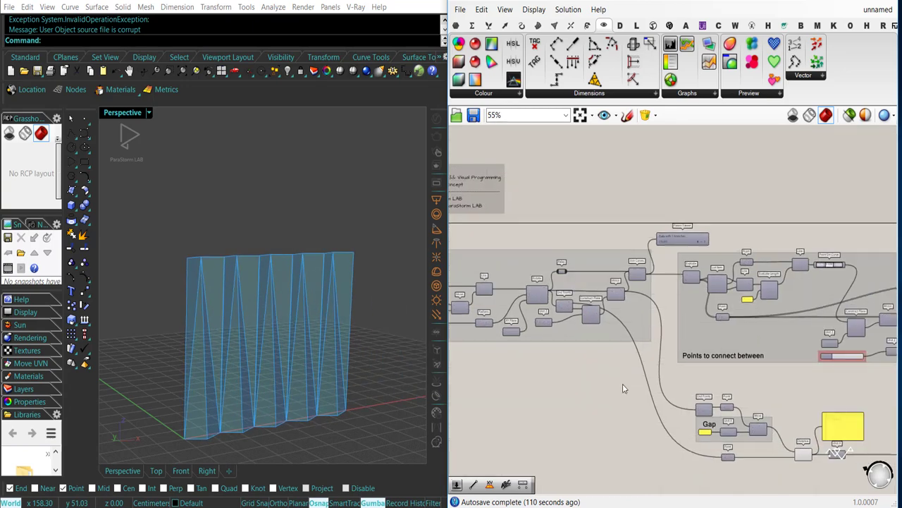
right_click_drag(606, 386, 748, 403)
scroll(555, 341, "up", 6)
left_click(555, 341)
right_click(582, 393)
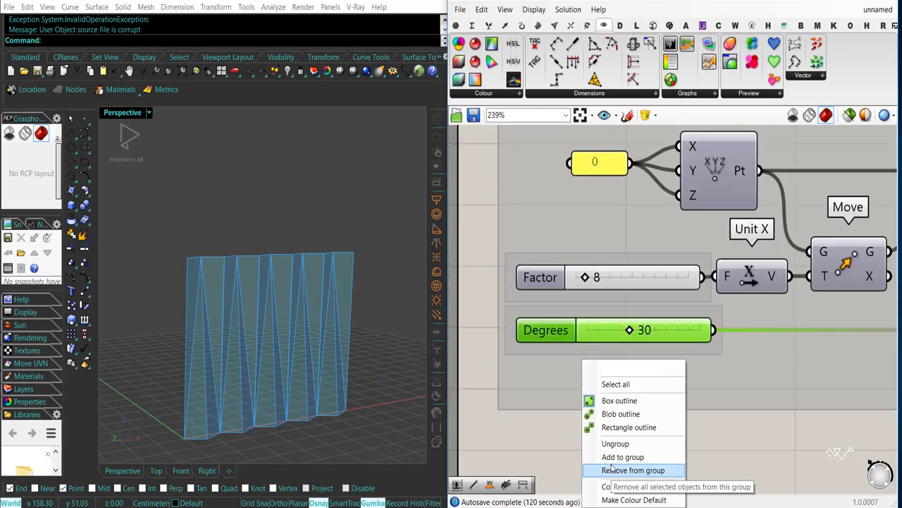
left_click(612, 468)
left_click(546, 279)
right_click(597, 392)
left_click(626, 470)
Move the Degrees and Factor sliders below the Main Curve group
scroll(590, 397, "down", 3)
left_click_drag(575, 364, 578, 449)
left_click_drag(565, 337, 562, 416)
scroll(557, 431, "up", 3)
Colour the Factor and Degrees slider groups red and move both sliders back inside the Main Curve area
right_click(556, 421)
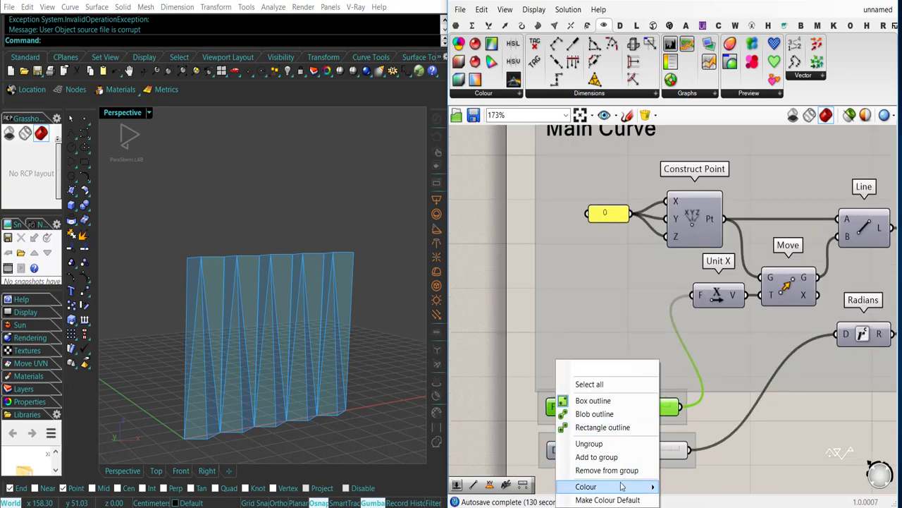
mouse_move(622, 486)
left_click_drag(698, 360, 673, 339)
left_click(531, 422)
right_click(561, 463)
mouse_move(657, 488)
left_click(533, 442)
left_click_drag(567, 401, 565, 311)
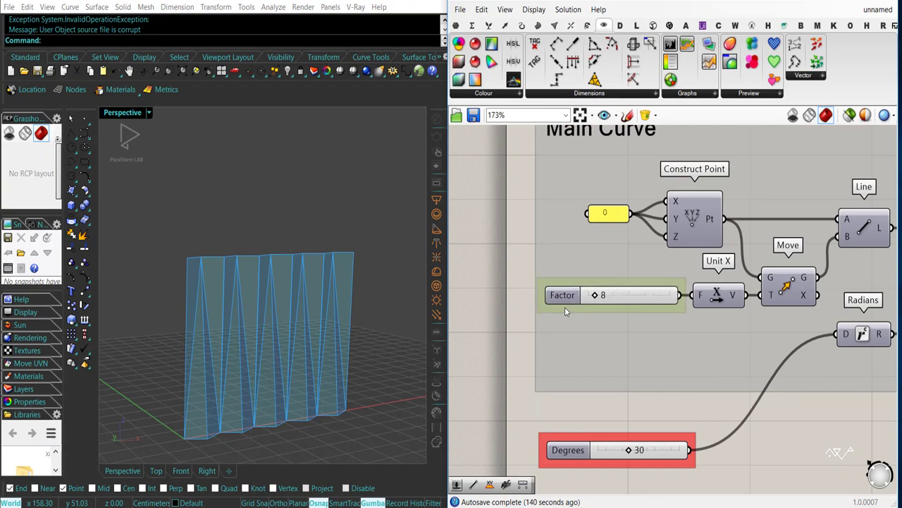
left_click_drag(584, 458, 583, 351)
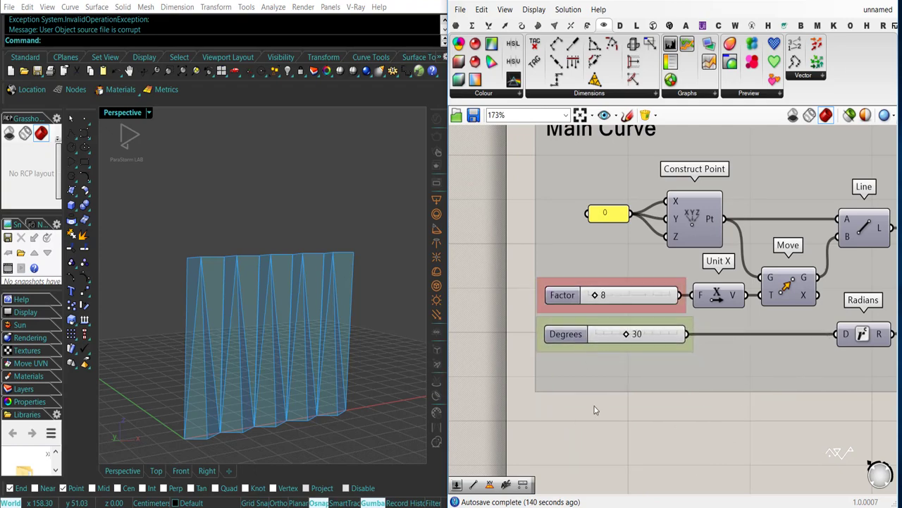
Reduce the height Factor slider in the Points to connect between group to make the wall lower
scroll(751, 406, "down", 5)
right_click_drag(752, 405, 481, 359)
right_click_drag(804, 338, 652, 346)
right_click_drag(665, 430, 646, 364)
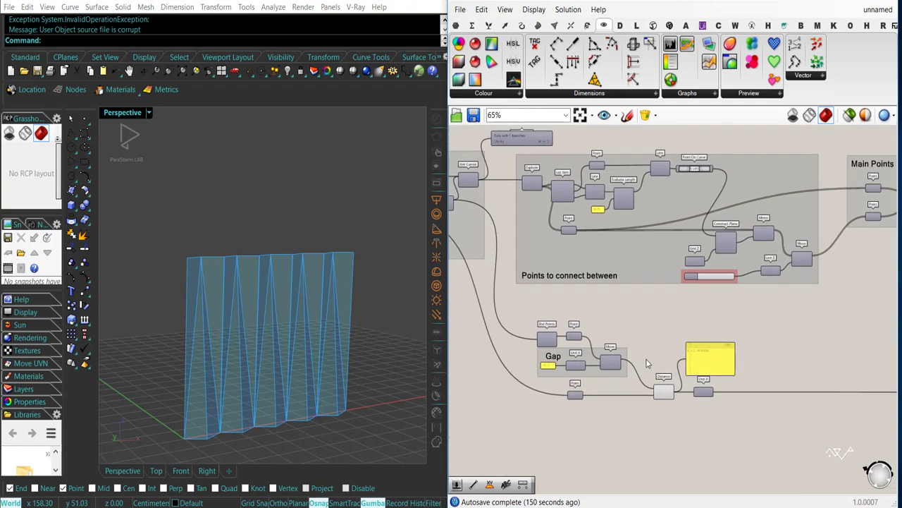
scroll(654, 394, "up", 1)
right_click_drag(728, 260, 687, 314)
scroll(688, 315, "up", 2)
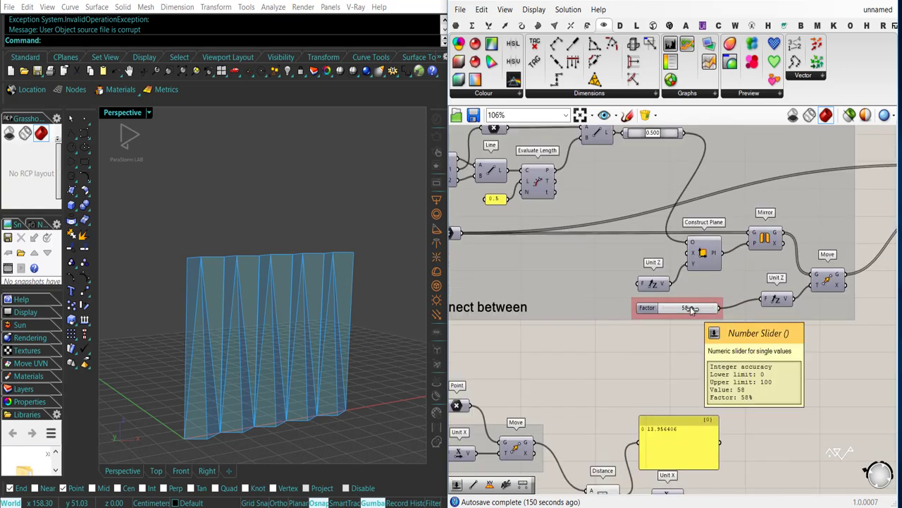
left_click_drag(691, 308, 680, 309)
Add a Mirror component above Custom Preview and feed its geometry input from the Linear Array's geometry output
scroll(733, 338, "down", 4)
right_click_drag(828, 373, 605, 353)
right_click_drag(874, 405, 585, 390)
scroll(680, 416, "up", 4)
right_click_drag(759, 368, 724, 329)
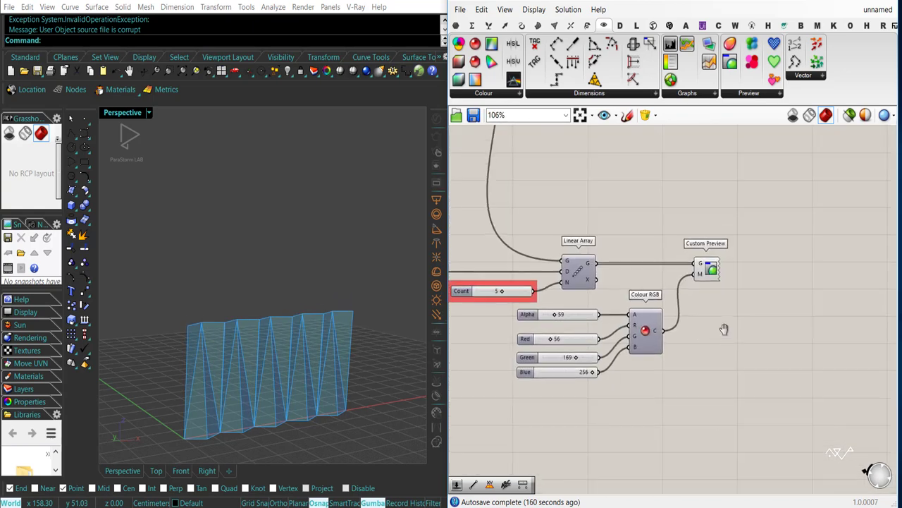
double_click(741, 353)
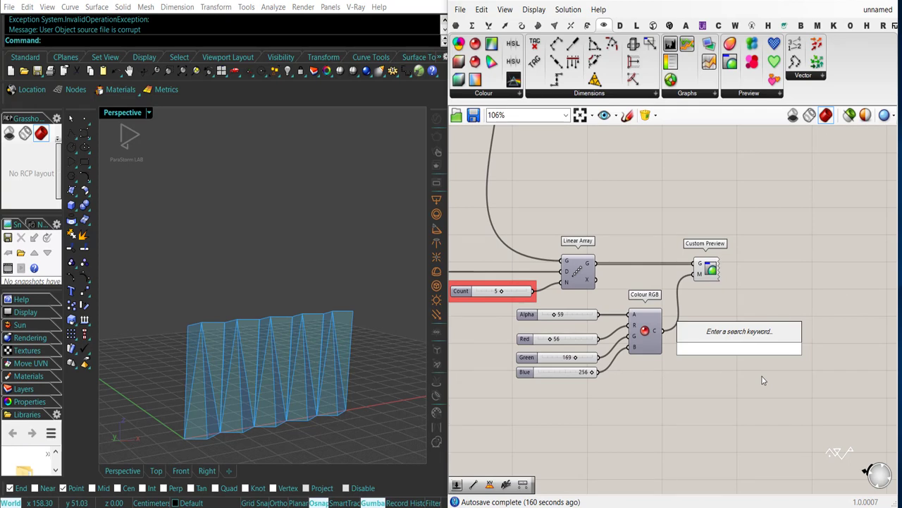
type("mir")
key("Return")
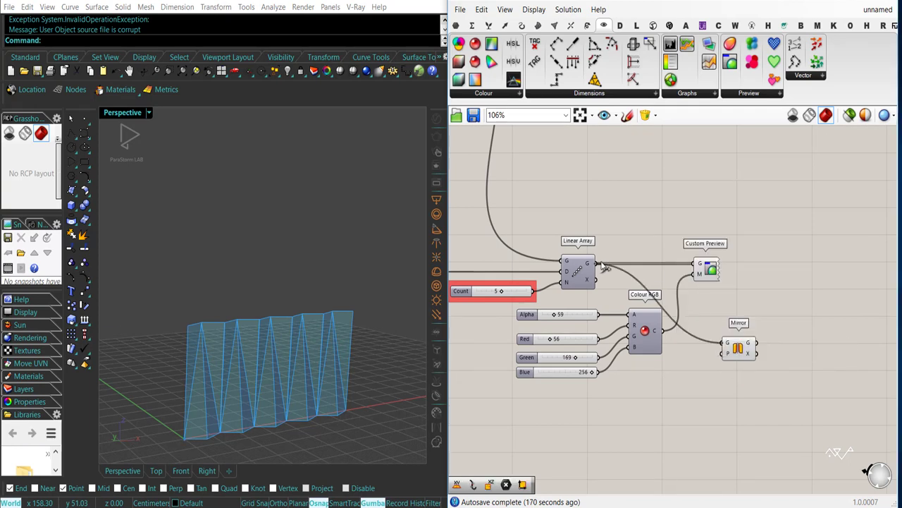
left_click_drag(603, 267, 596, 263)
left_click_drag(738, 345, 726, 225)
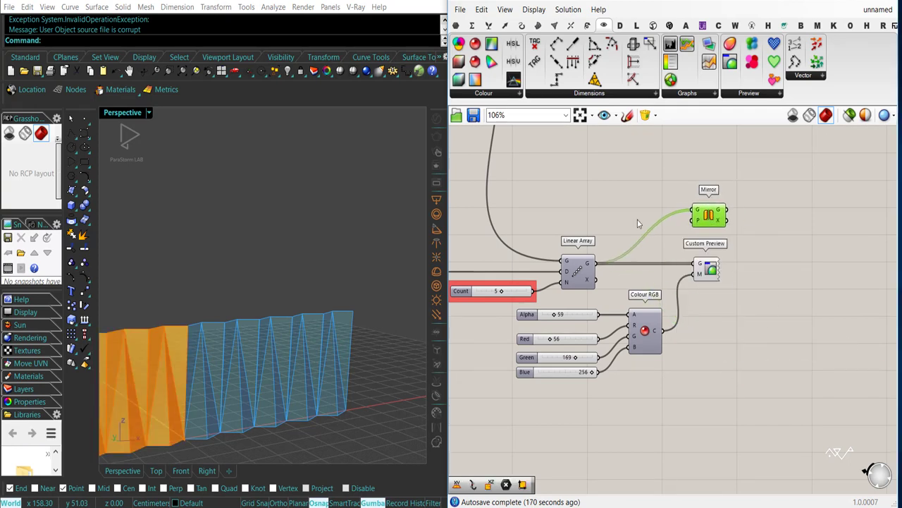
Add an XY Plane component and connect it to the Mirror's plane input
right_click_drag(637, 222, 682, 230)
double_click(657, 223)
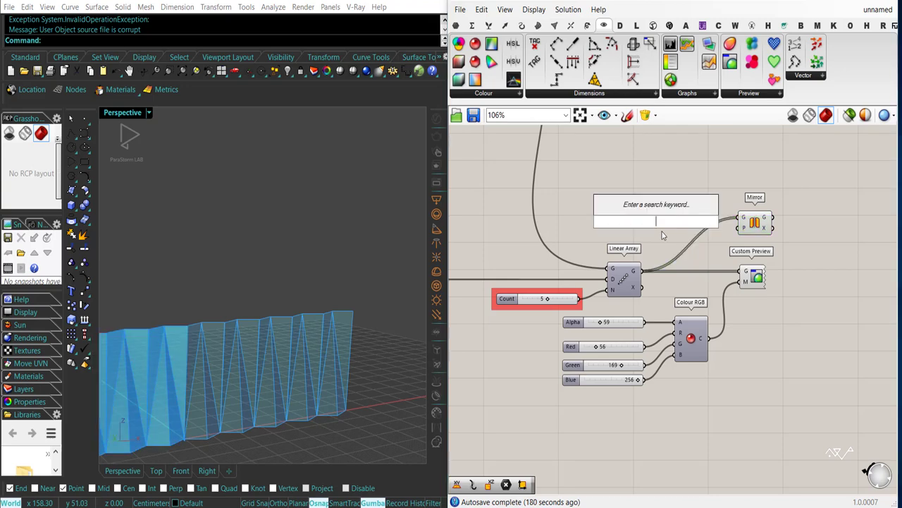
type("xy")
key("Return")
left_click_drag(673, 222, 736, 227)
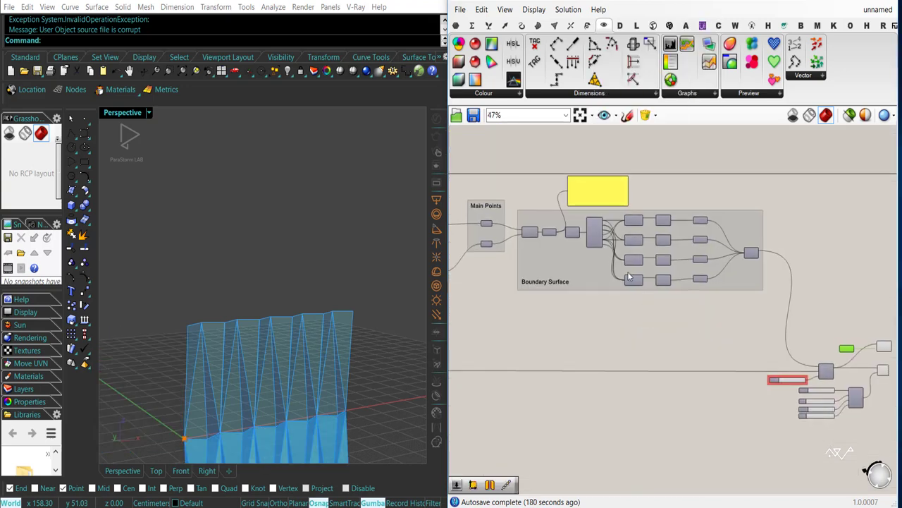
Add a Point parameter fed by an Explode Tree output for a top corner and connect it to the XY Plane's origin
left_click(456, 26)
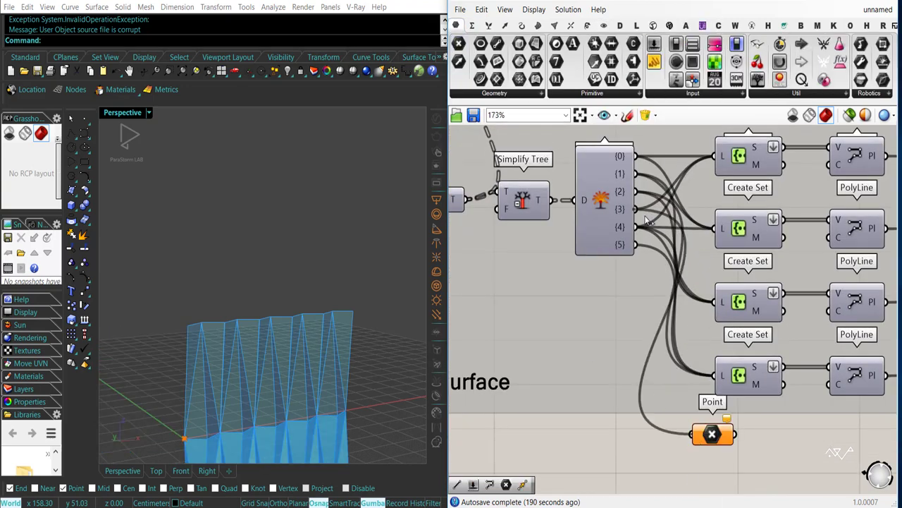
scroll(705, 423, "down", 5)
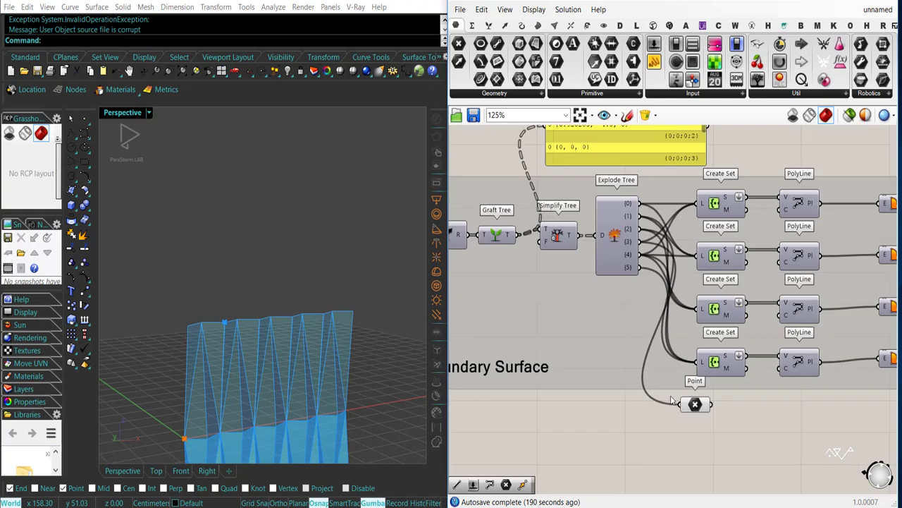
scroll(663, 416, "up", 4)
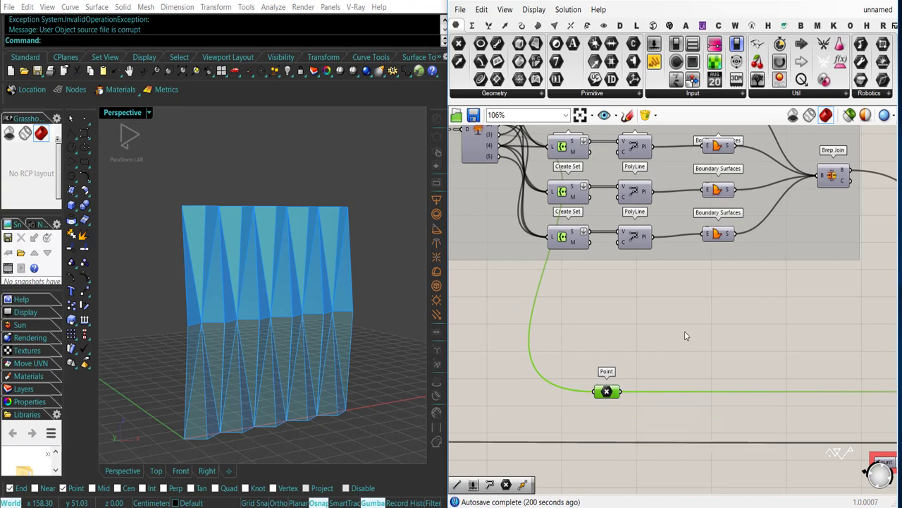
scroll(726, 312, "down", 4)
scroll(697, 374, "up", 3)
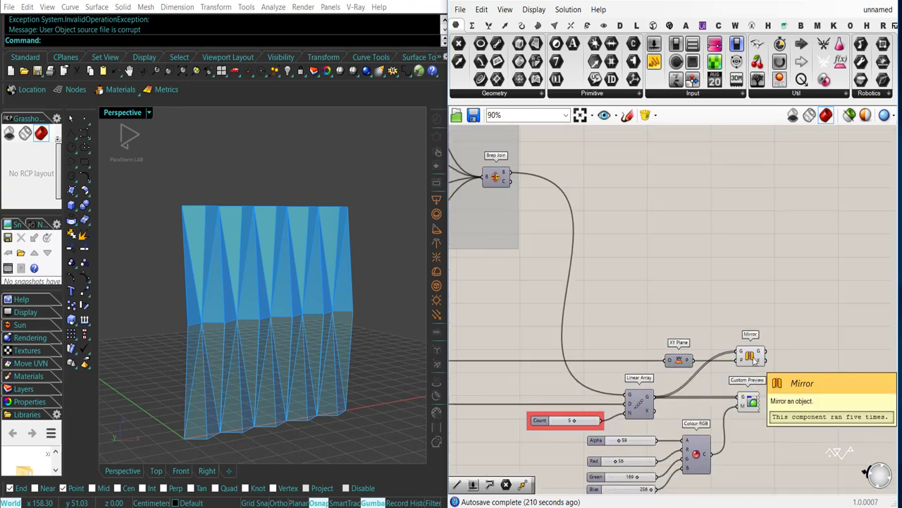
Add the Mirror's geometry output to the Custom Preview's geometry input and hide the Mirror component's own preview
scroll(747, 381, "up", 2)
left_click(747, 379)
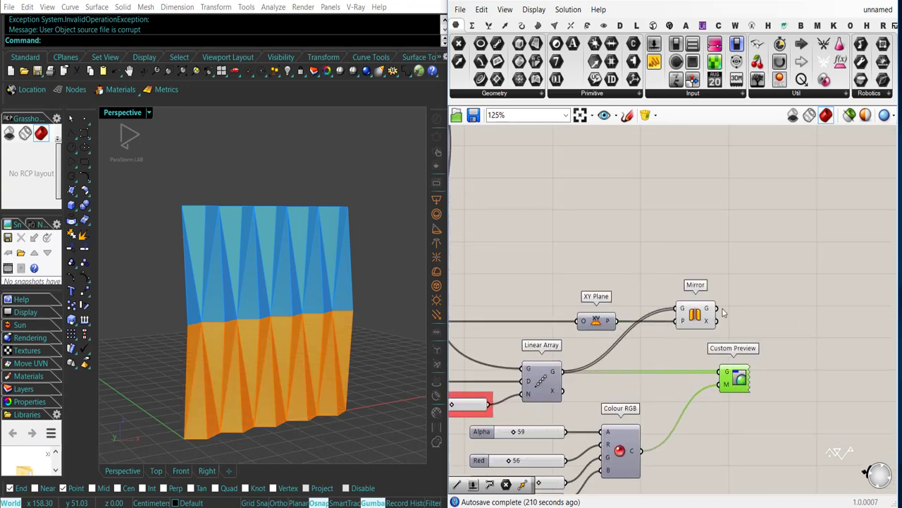
left_click_drag(714, 366, 717, 370, "shift")
left_click(694, 356)
left_click(696, 316)
key("ctrl+q")
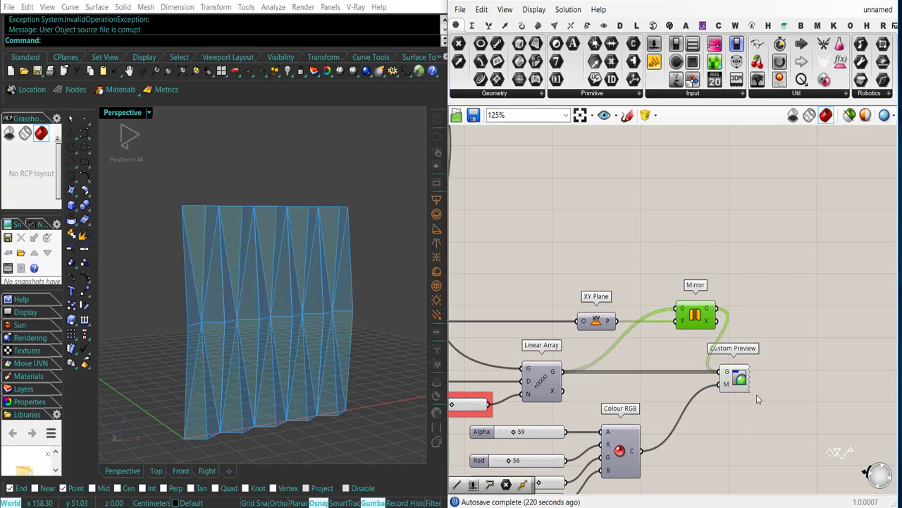
left_click(757, 394)
Test the wall's folding with the Degrees slider at 70
scroll(757, 394, "down", 5)
right_click_drag(539, 404, 681, 409)
right_click_drag(486, 374, 619, 389)
scroll(619, 385, "up", 6)
left_click_drag(572, 366, 637, 366)
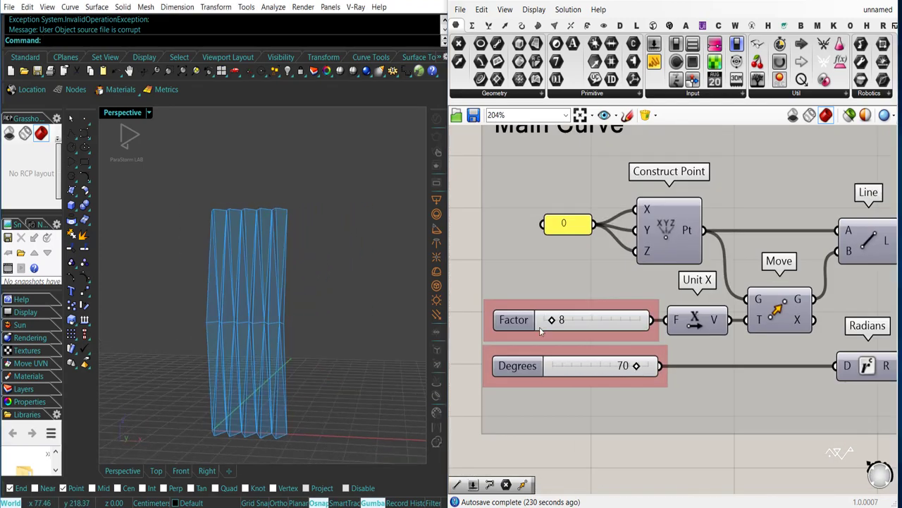
Set the Factor slider to 11 and the Degrees slider to 39 in the Main Curve group
left_click_drag(552, 320, 561, 319)
right_click_drag(367, 353, 372, 347)
mouse_move(637, 366)
left_mouse_down()
mouse_move(557, 367)
mouse_move(630, 366)
left_mouse_up()
left_click_drag(563, 319, 555, 321)
left_click_drag(630, 366, 600, 366)
Group the XY Plane, Mirror, Linear Array, Count slider, Colour RGB with its sliders, and Custom Preview components
scroll(603, 261, "down", 6)
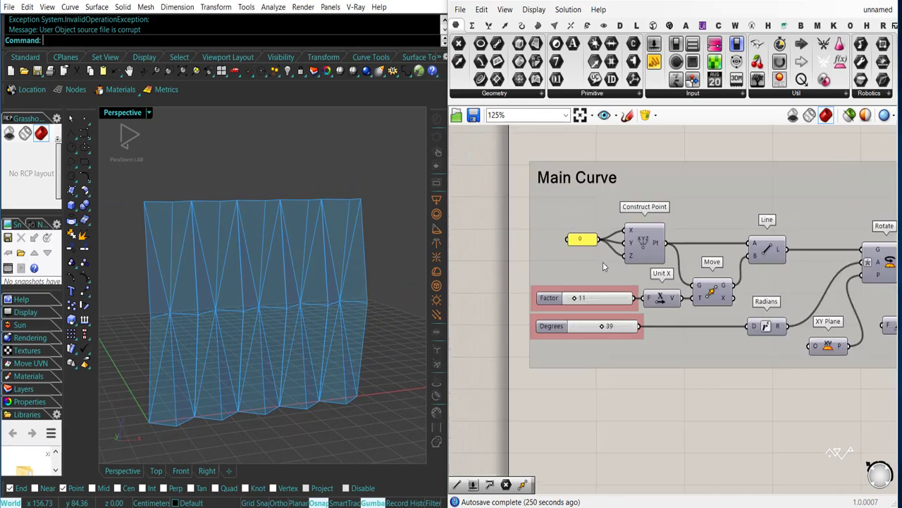
right_click_drag(764, 380, 451, 363)
scroll(755, 356, "up", 3)
left_click(733, 328)
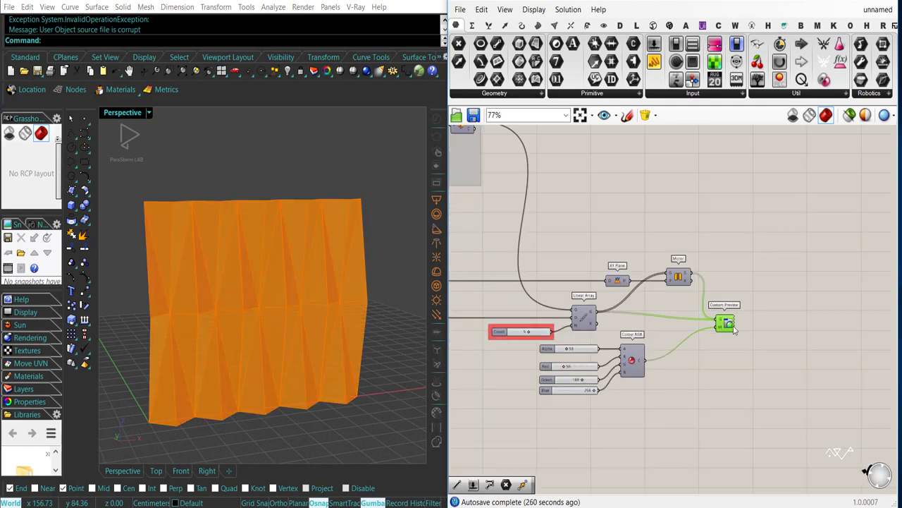
left_click(762, 419)
right_click_drag(762, 420, 827, 436)
left_click_drag(825, 438, 528, 252)
key("ctrl+g")
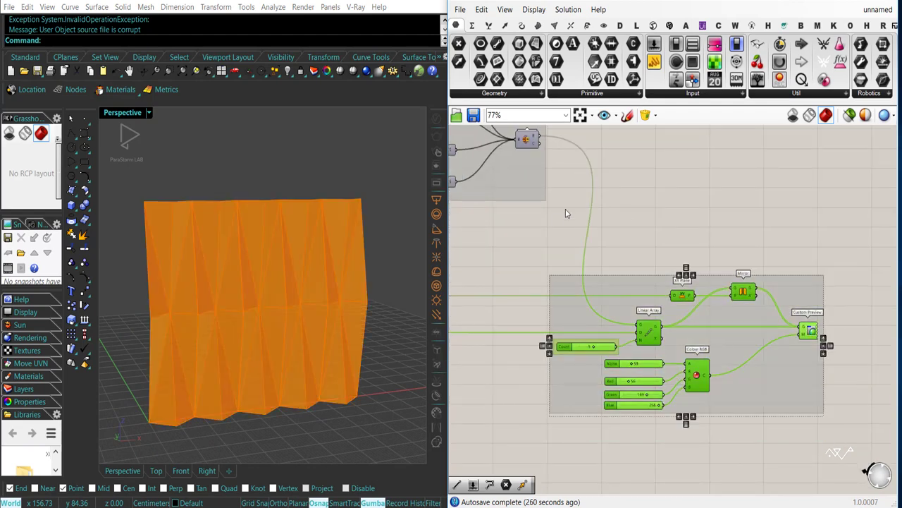
left_click(540, 250)
right_click_drag(538, 254, 563, 272)
right_click_drag(527, 368, 535, 355)
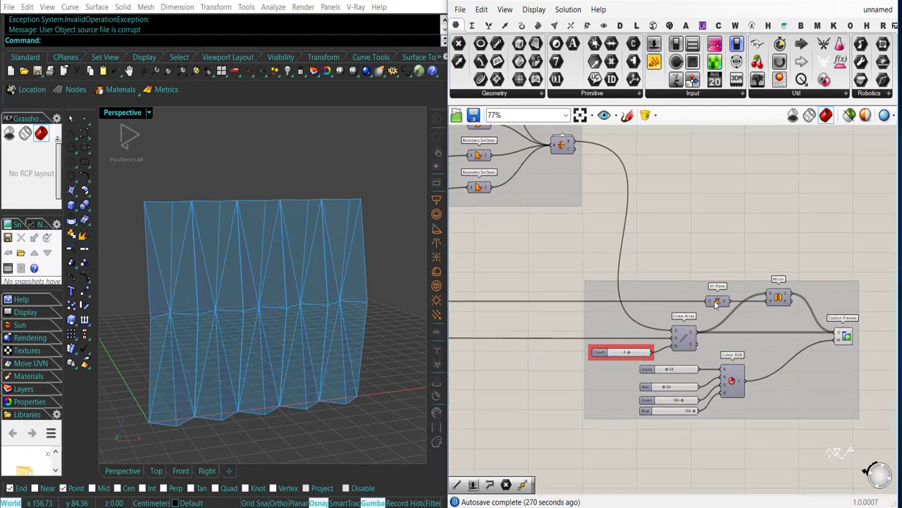
Label the new group with a scribble reading "An Object" and add the scribble to the group
left_click(775, 93)
left_click(765, 132)
left_click(788, 344)
scroll(646, 295, "up", 4)
double_click(645, 295)
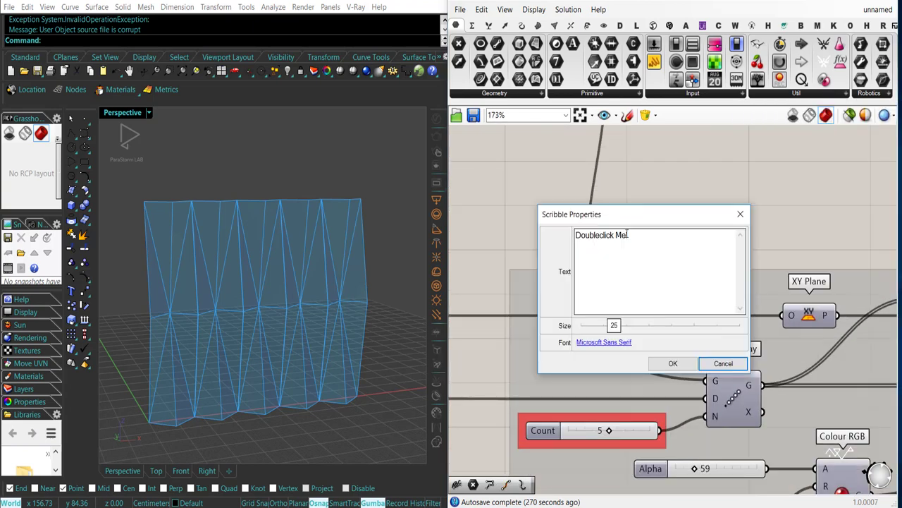
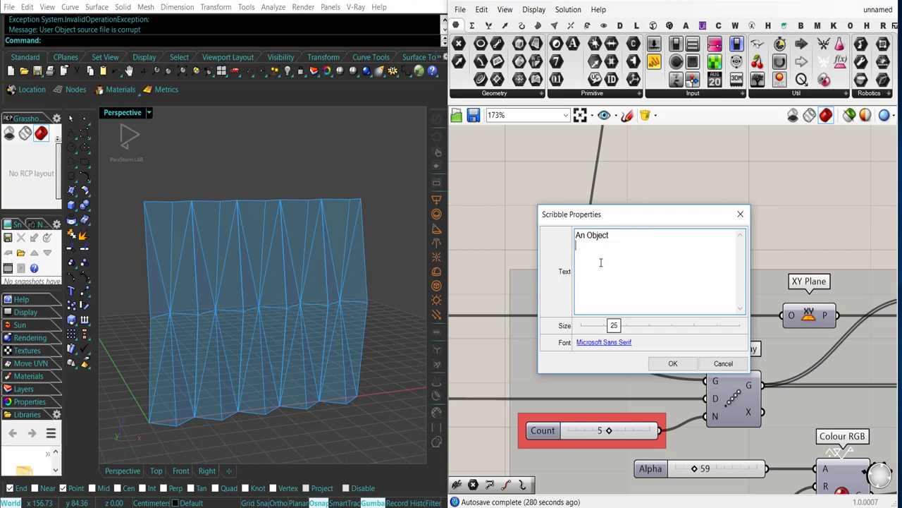
left_click(672, 362)
right_click(568, 280)
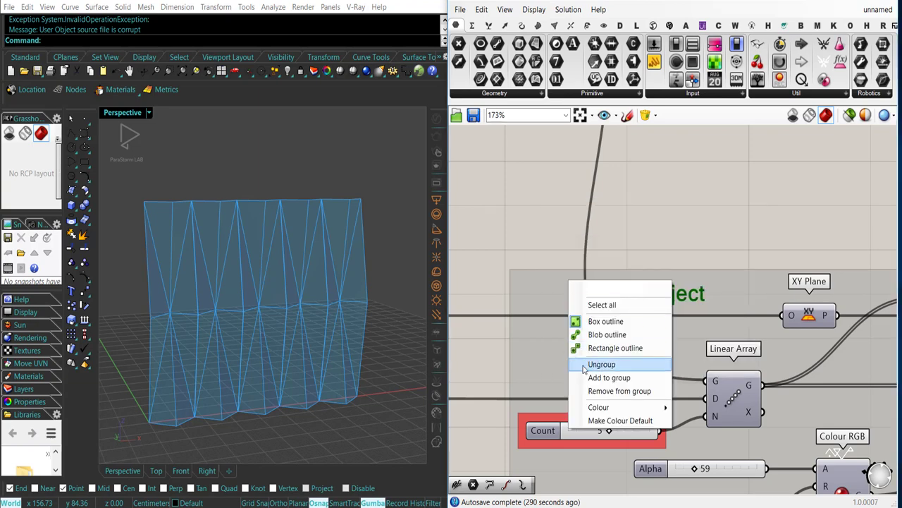
left_click(586, 377)
left_click(649, 231)
Add a Param Viewer above the An Object group, reading the Linear Array's geometry output
scroll(649, 231, "down", 5)
right_click_drag(761, 296, 624, 366)
scroll(624, 367, "up", 3)
left_click_drag(752, 84, 757, 183)
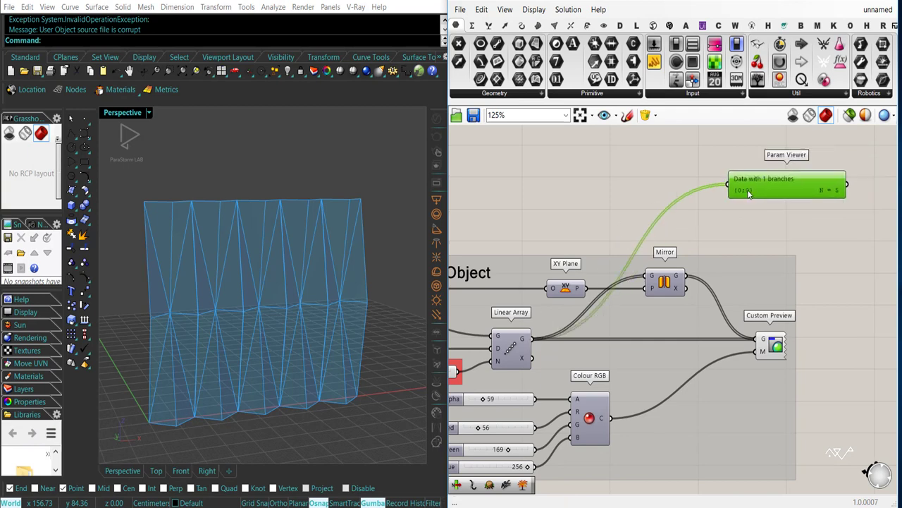
scroll(761, 197, "up", 3)
scroll(681, 201, "down", 3)
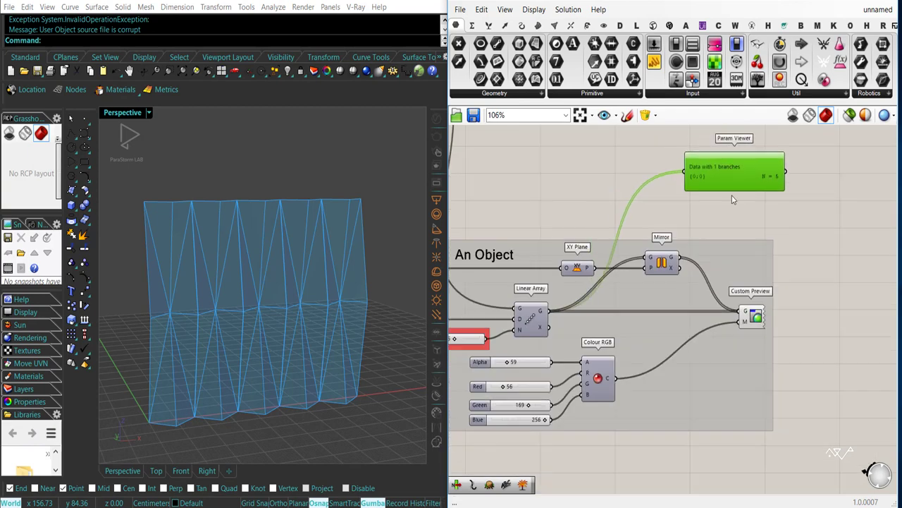
Insert a Graft Tree component between the Linear Array's geometry output and the Param Viewer, and check the resulting branches
left_click(486, 25)
left_click_drag(746, 62, 626, 211)
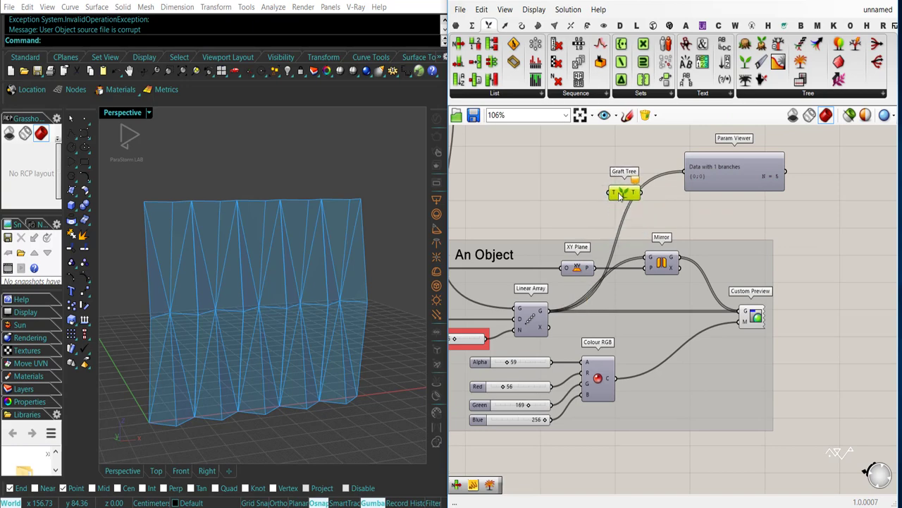
left_click_drag(566, 299, 547, 311)
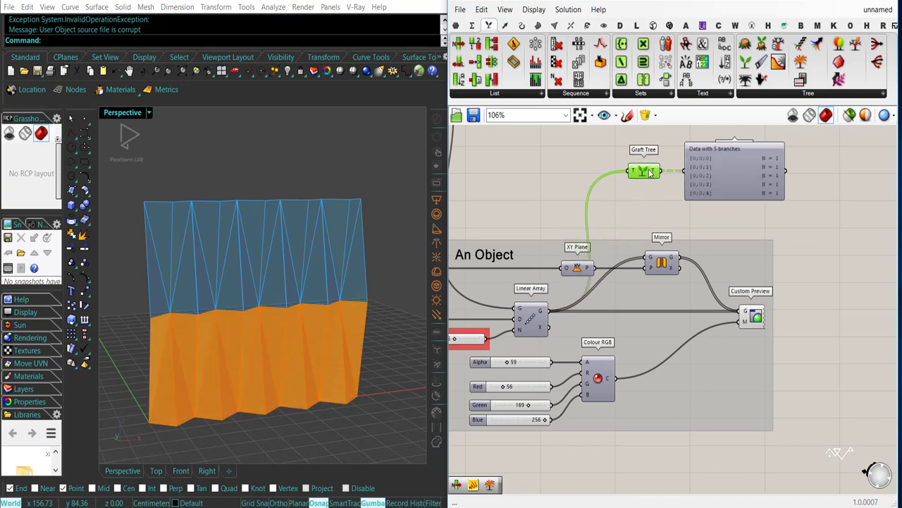
scroll(736, 178, "up", 4)
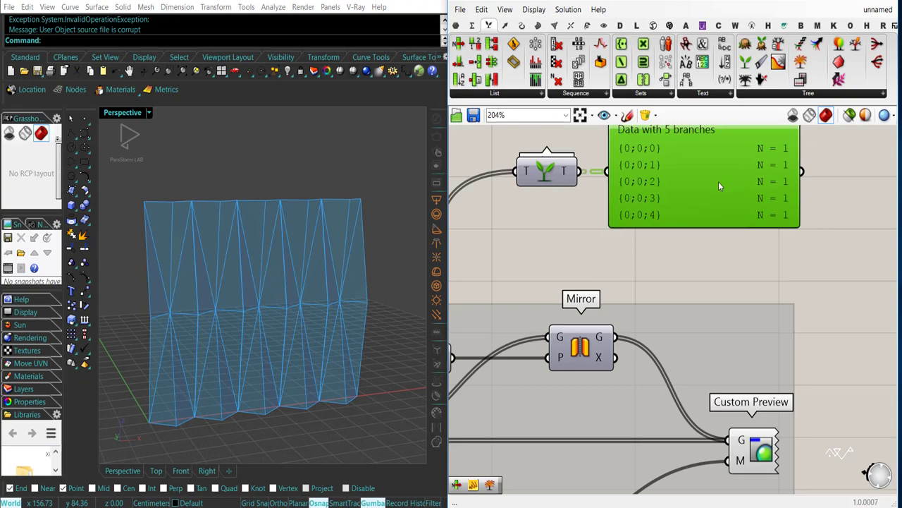
right_click_drag(720, 186, 721, 224)
scroll(755, 228, "down", 2)
right_click_drag(711, 264, 716, 230)
right_click_drag(669, 283, 701, 248)
left_click(774, 333)
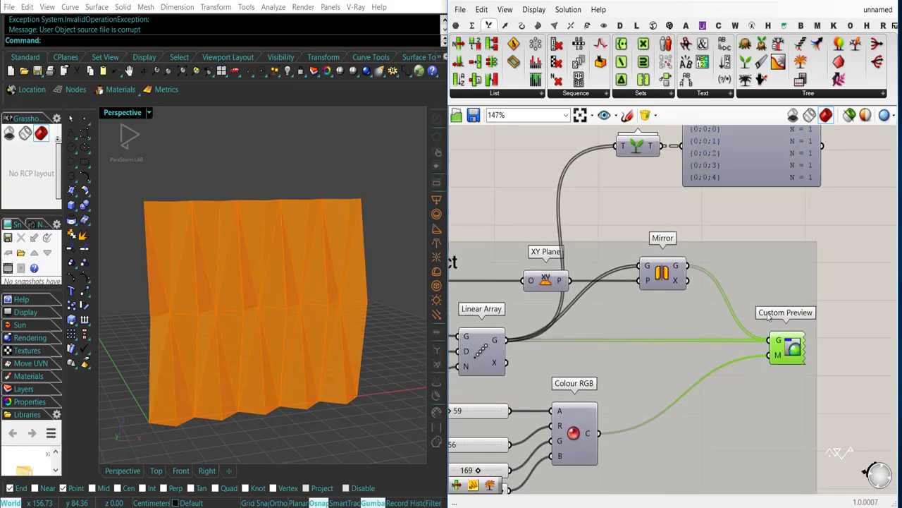
left_click(695, 215)
Space the Alpha, Red, Green and Blue sliders evenly in the vertical direction
right_click_drag(650, 172, 674, 191)
scroll(652, 227, "down", 5)
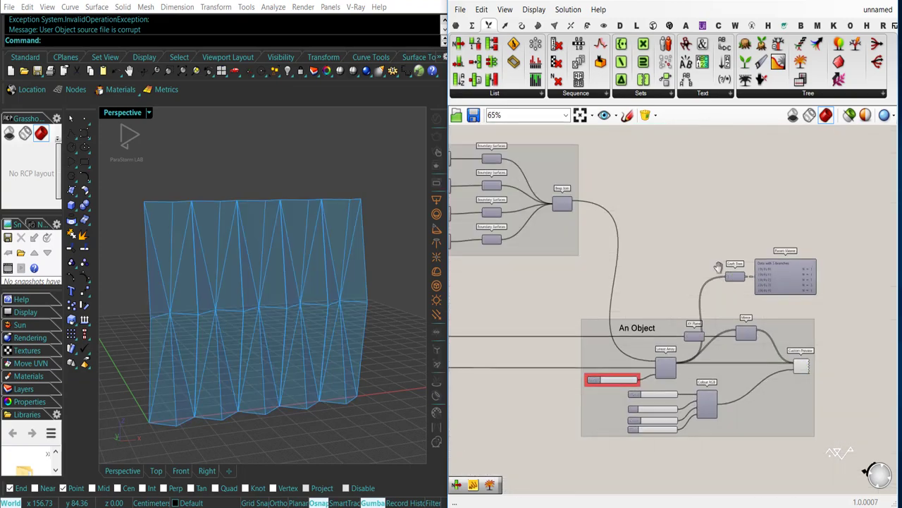
right_click_drag(629, 382, 639, 339)
scroll(670, 398, "up", 5)
left_click(622, 290)
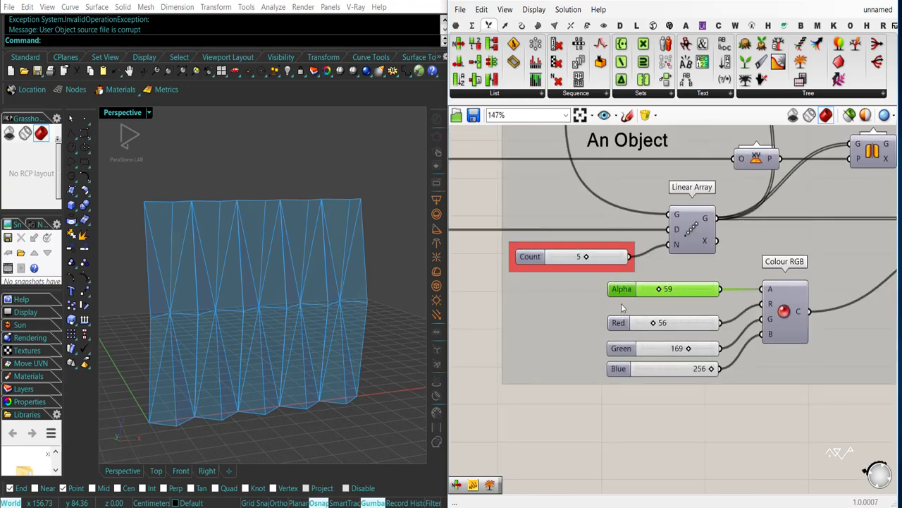
left_click(620, 324, "shift")
left_click(619, 350, "shift")
left_click(663, 266)
left_click(687, 400)
Switch the Param Viewer to its tree diagram display and inspect the grafted structure
right_click_drag(731, 402, 597, 395)
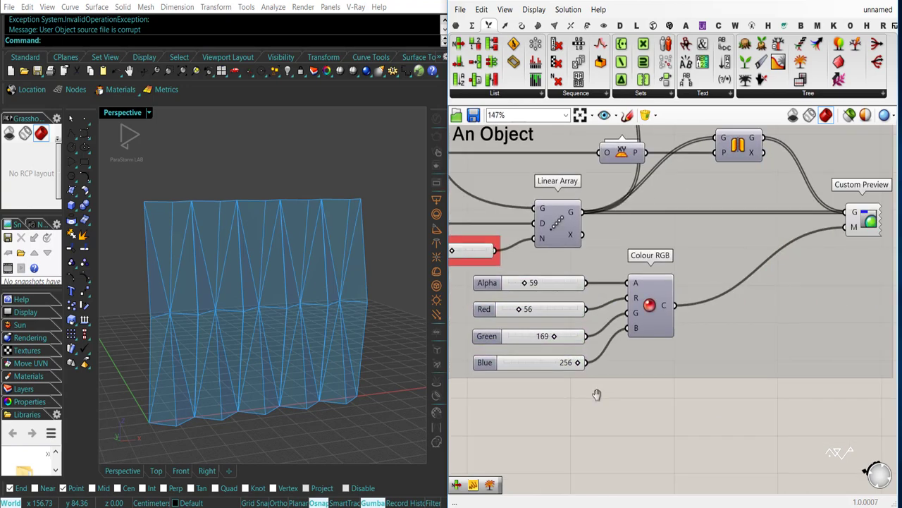
scroll(618, 402, "down", 5)
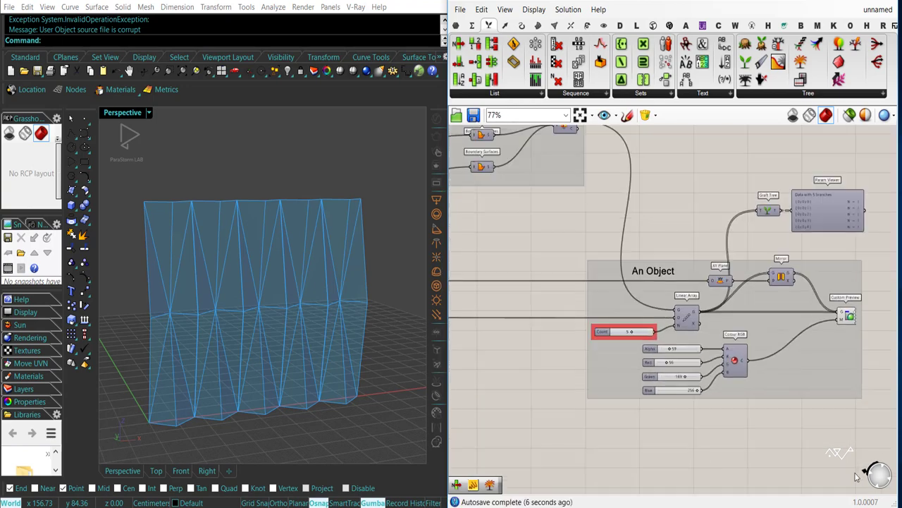
scroll(780, 228, "down", 1)
right_click_drag(780, 228, 742, 318)
scroll(741, 319, "up", 2)
double_click(720, 295)
scroll(721, 296, "up", 7)
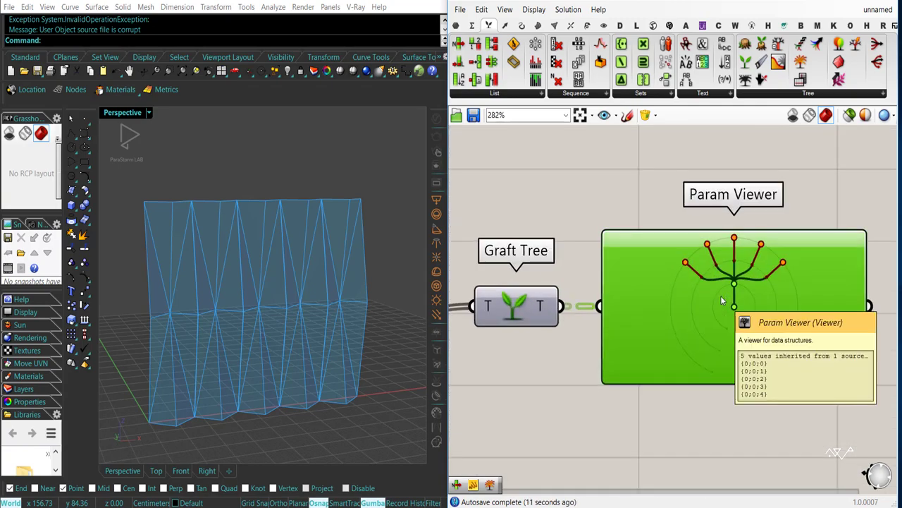
Examine the Gap group and the Distance component that sets the array spacing
scroll(770, 280, "down", 8)
scroll(695, 324, "down", 3)
right_click_drag(525, 326, 829, 325)
right_click_drag(643, 344, 793, 339)
scroll(566, 353, "up", 6)
scroll(567, 353, "up", 2)
right_click_drag(808, 400, 813, 360)
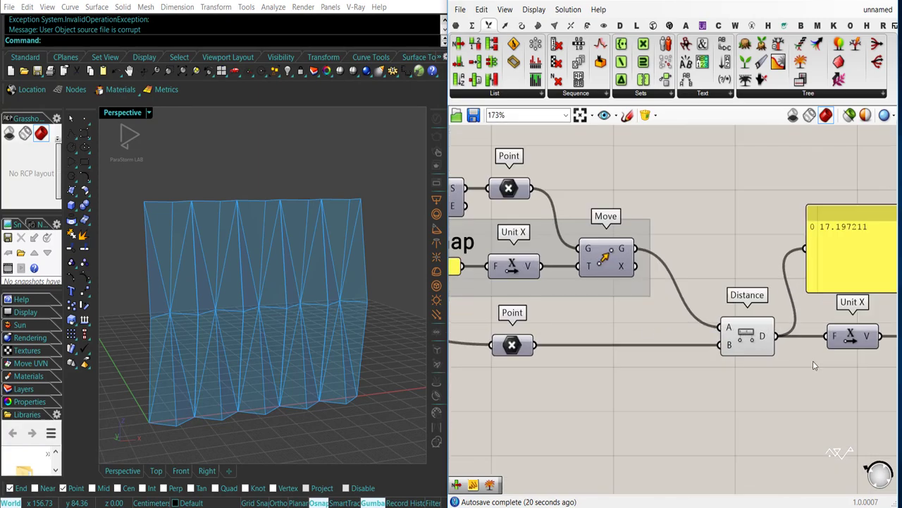
Bake the Custom Preview geometry of the whole wall into Rhino and hide the component's preview
scroll(813, 360, "down", 5)
right_click_drag(749, 337, 558, 266)
scroll(558, 265, "down", 2)
right_click_drag(868, 310, 536, 295)
right_click_drag(832, 236, 707, 250)
scroll(707, 250, "up", 4)
left_click(729, 294)
middle_click(729, 294)
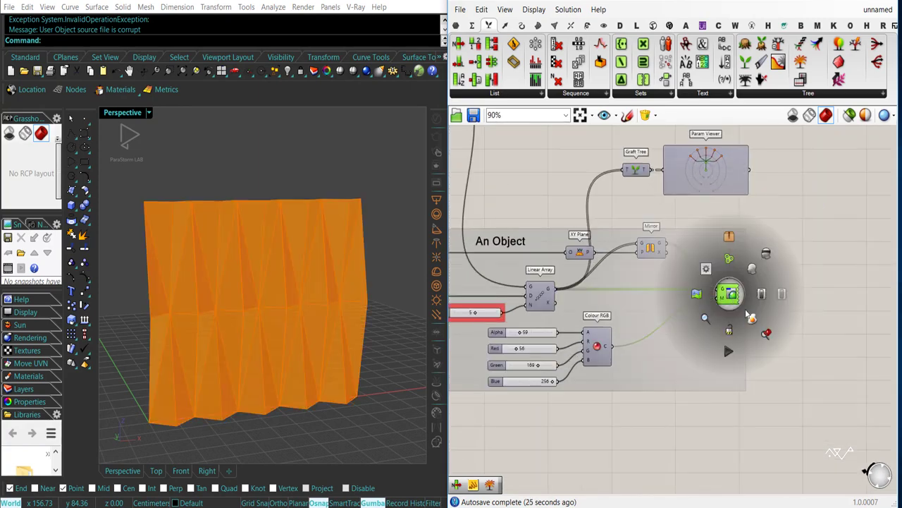
left_click(729, 236)
left_click(768, 317)
left_click(731, 294)
key("ctrl+q")
Select a single baked module at the near lower end of the wall and move it clear along the X axis
right_click_drag(226, 310, 247, 354)
left_click(213, 321)
key("Escape")
left_click(185, 340)
scroll(248, 354, "up", 5)
left_click_drag(261, 317, 193, 332)
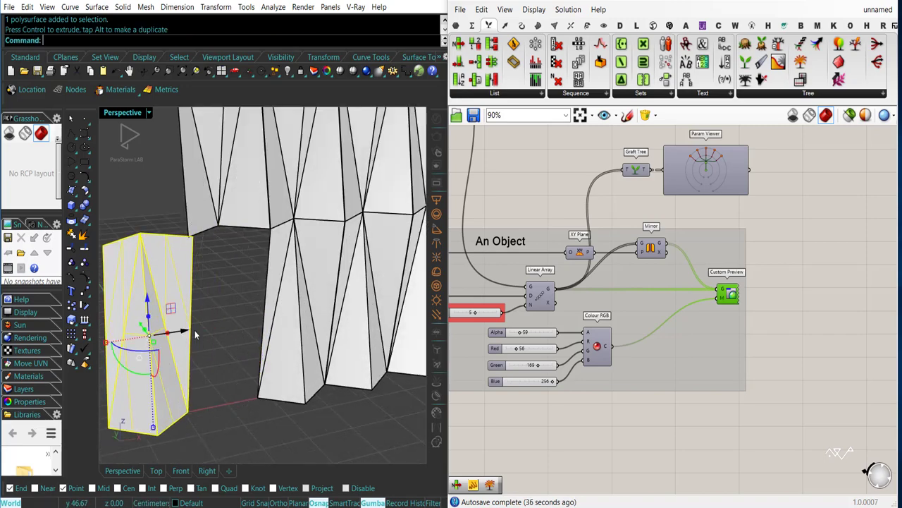
right_click_drag(233, 326, 261, 356)
scroll(261, 356, "down", 6)
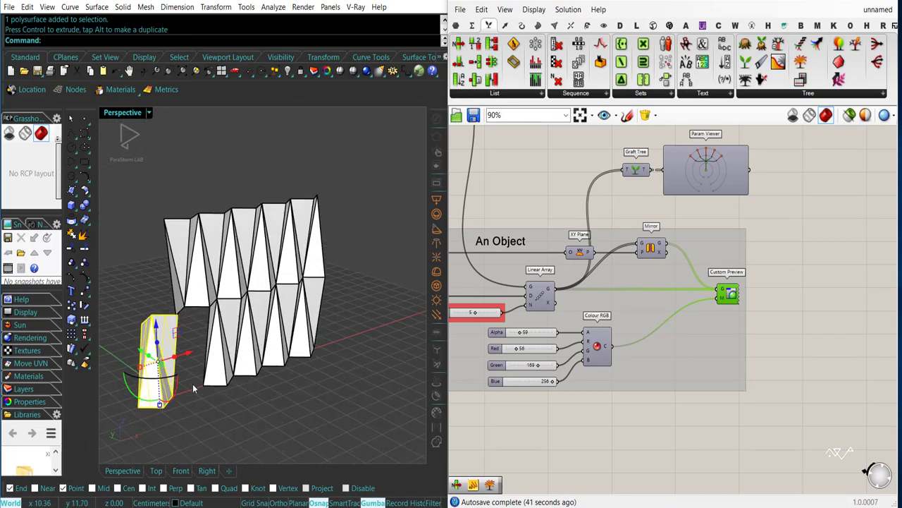
Compare the baked wall in the Perspective viewport's Arctic, Rendered and Technical display modes
left_click(149, 112)
left_click(176, 230)
left_click(149, 114)
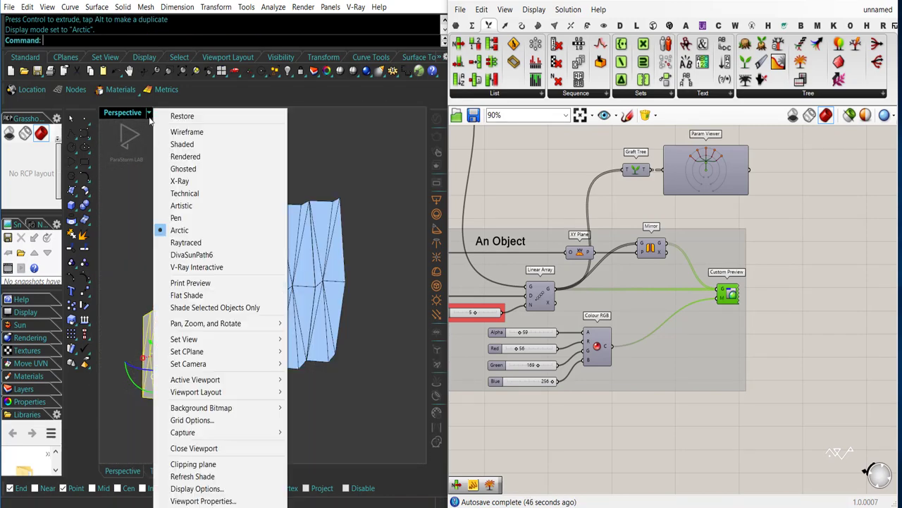
left_click(184, 157)
left_click(149, 115)
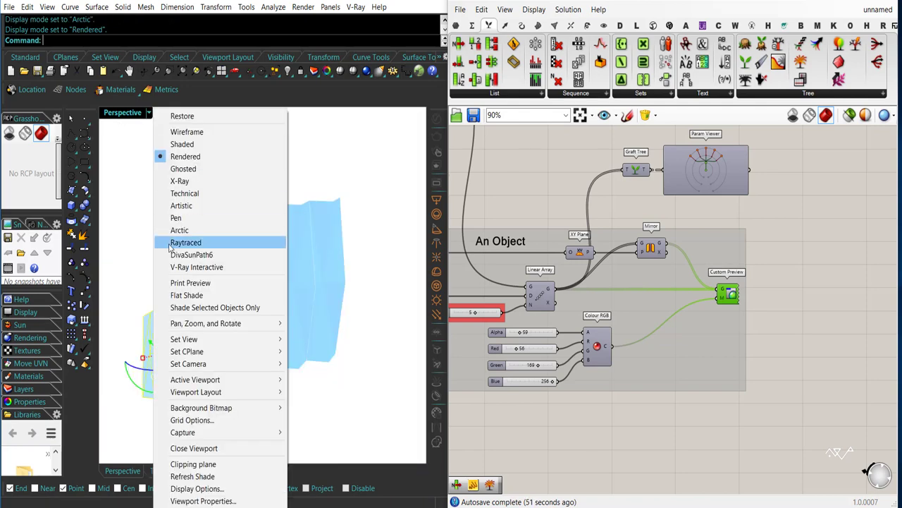
left_click(173, 193)
right_click_drag(272, 413, 201, 343)
scroll(155, 369, "up", 3)
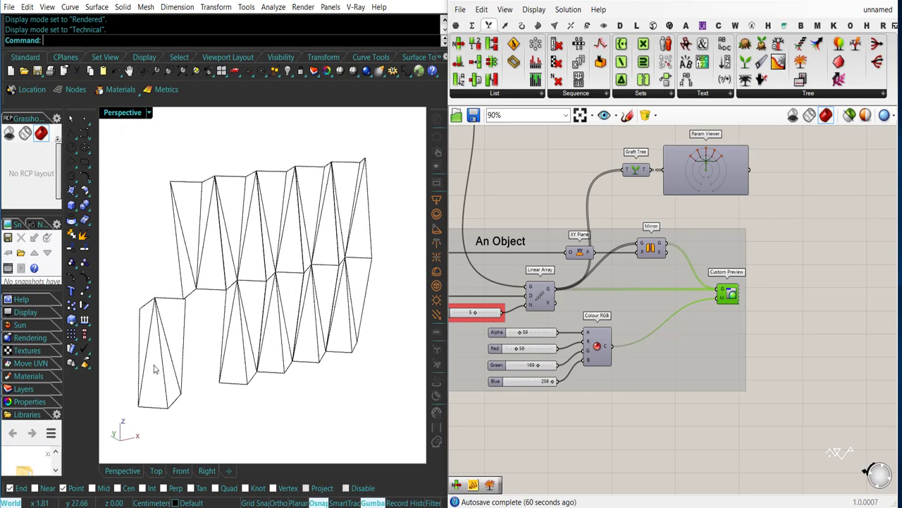
Select another baked module in the wall's lower row and move it sideways
left_click(172, 353)
left_click(258, 328)
left_click_drag(261, 310, 349, 311)
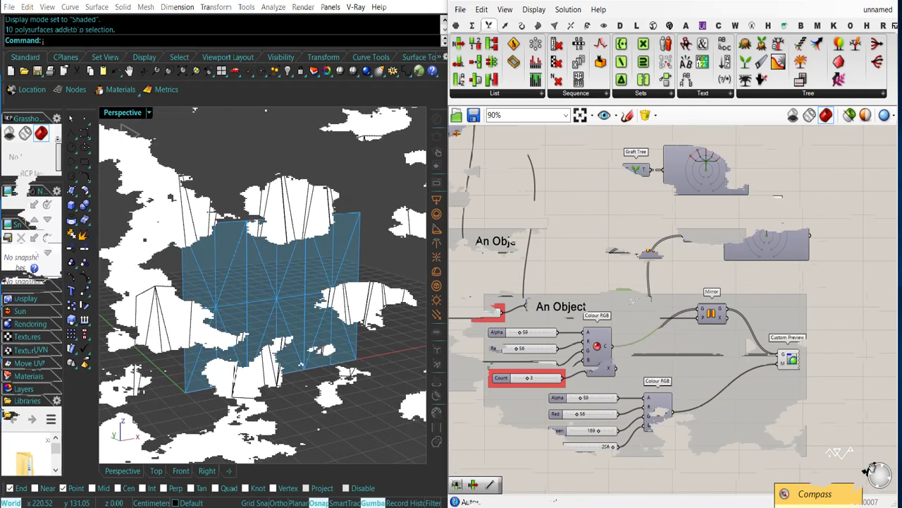
Publish the Main Curve group's Degrees slider to the Remote Control Panel and undock that panel as a floating window
right_click_drag(860, 382, 853, 371)
scroll(850, 375, "down", 6)
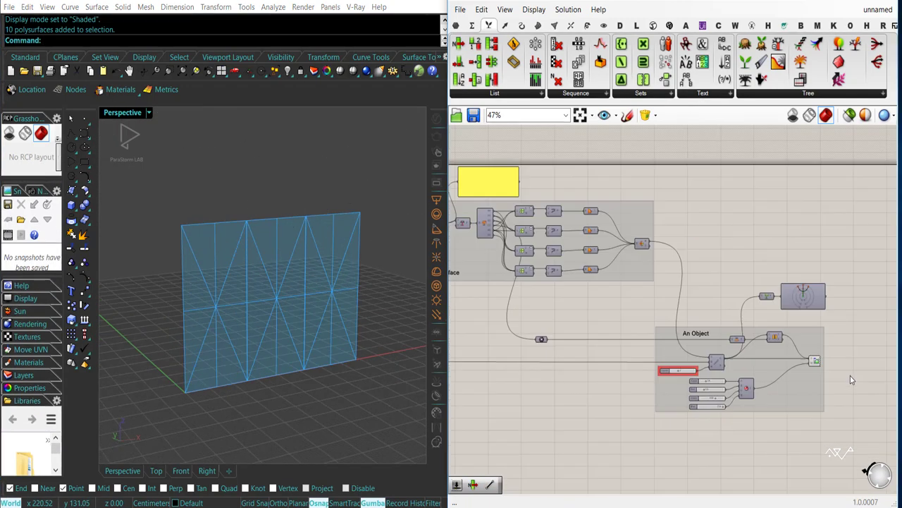
right_click_drag(458, 397, 868, 461)
scroll(568, 360, "up", 6)
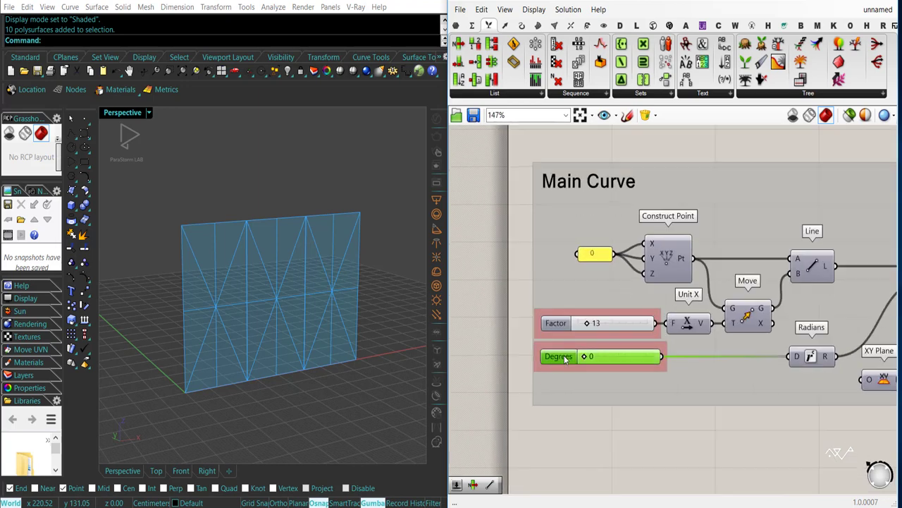
right_click(564, 361)
left_click(648, 485)
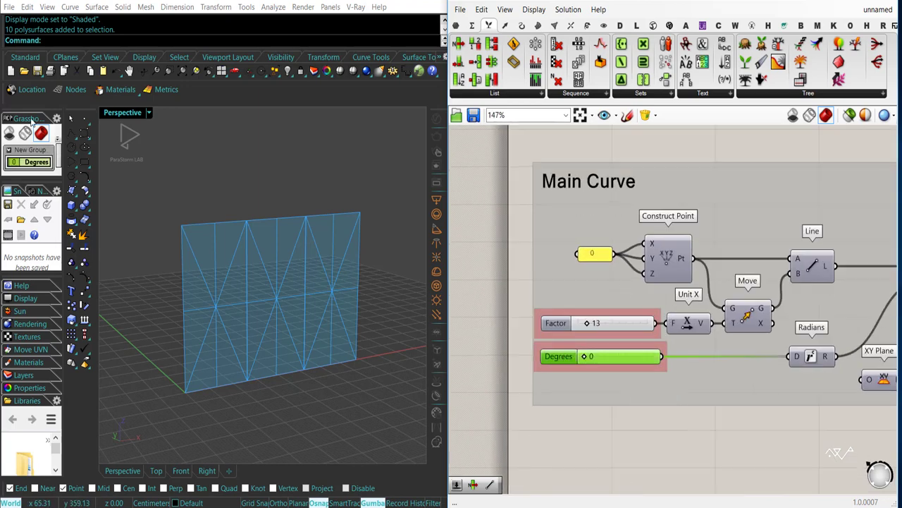
left_click_drag(31, 120, 137, 158)
Publish the Main Curve group's Factor slider and the Factor slider feeding Unit Z to the Remote Control Panel
right_click(559, 326)
left_click(591, 453)
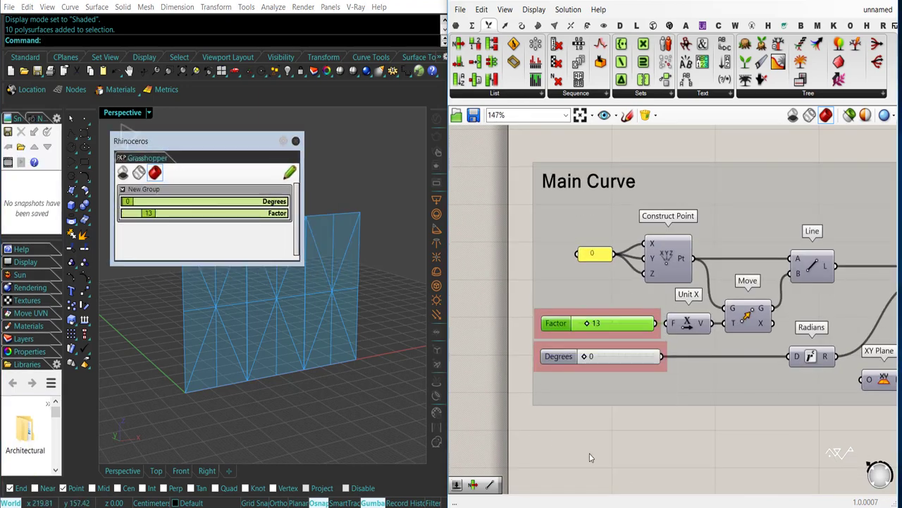
scroll(591, 457, "down", 4)
right_click_drag(772, 443, 564, 303)
right_click_drag(789, 430, 671, 343)
scroll(781, 310, "up", 6)
right_click(569, 331)
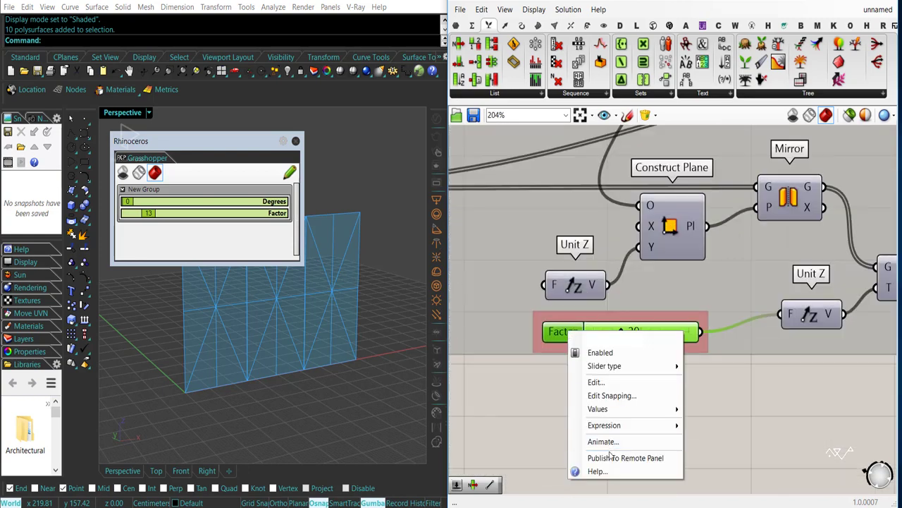
left_click(612, 457)
Publish the Linear Array's Count slider to the Remote Control Panel and show Rhino full screen with Grasshopper minimised
scroll(609, 421, "down", 6)
right_click_drag(707, 435, 486, 366)
right_click_drag(846, 440, 633, 433)
scroll(634, 434, "up", 6)
right_click_drag(677, 371, 606, 386)
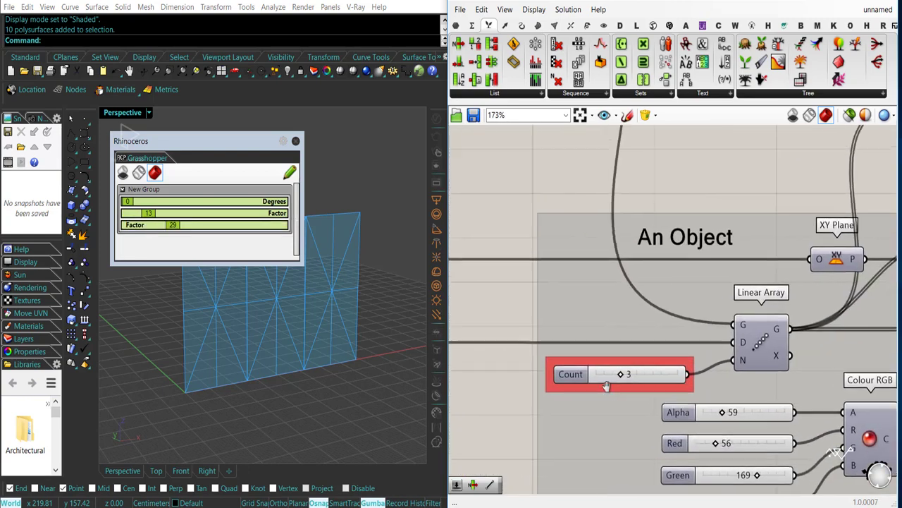
right_click(606, 386)
left_click(620, 486)
left_click(830, 0)
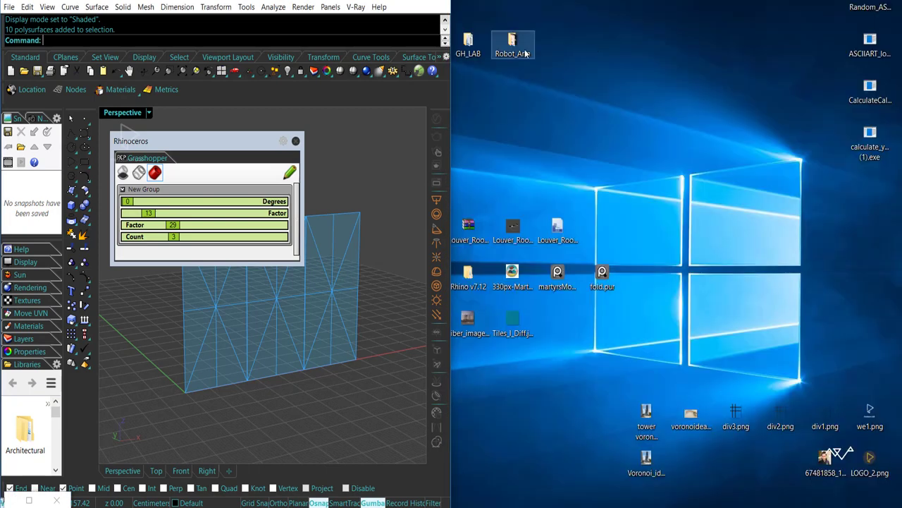
left_click(407, 0)
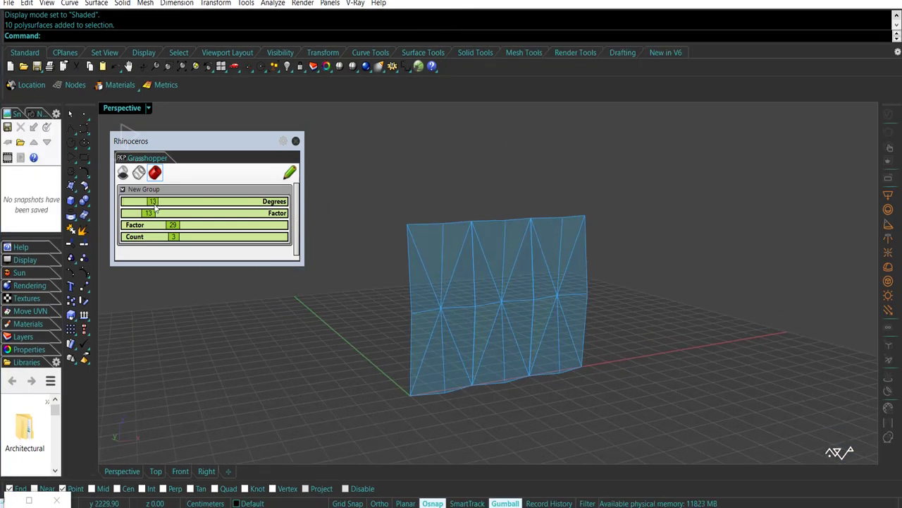
In the Remote Control Panel, set Degrees to 62, Count to 5 and the second Factor to 40
left_click_drag(155, 205, 252, 209)
right_click_drag(484, 304, 274, 288)
scroll(621, 313, "up", 2)
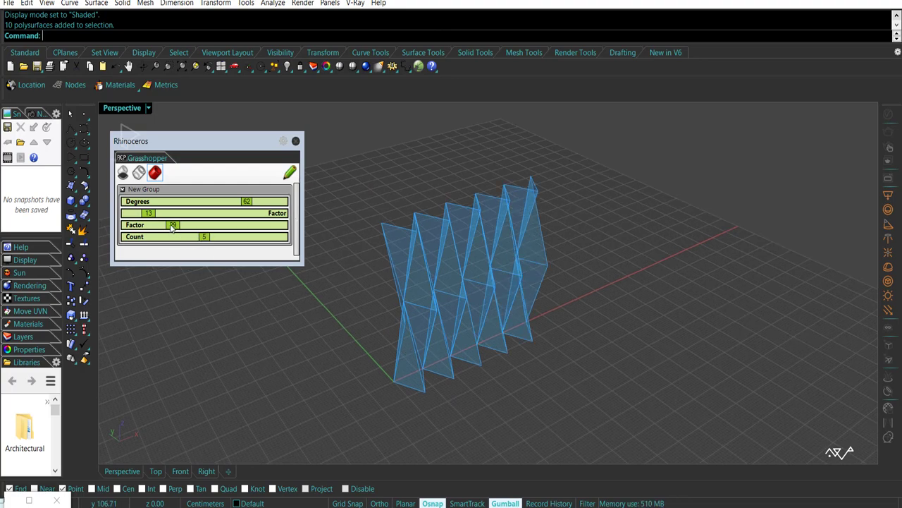
left_click_drag(181, 227, 189, 227)
right_click_drag(383, 324, 465, 317)
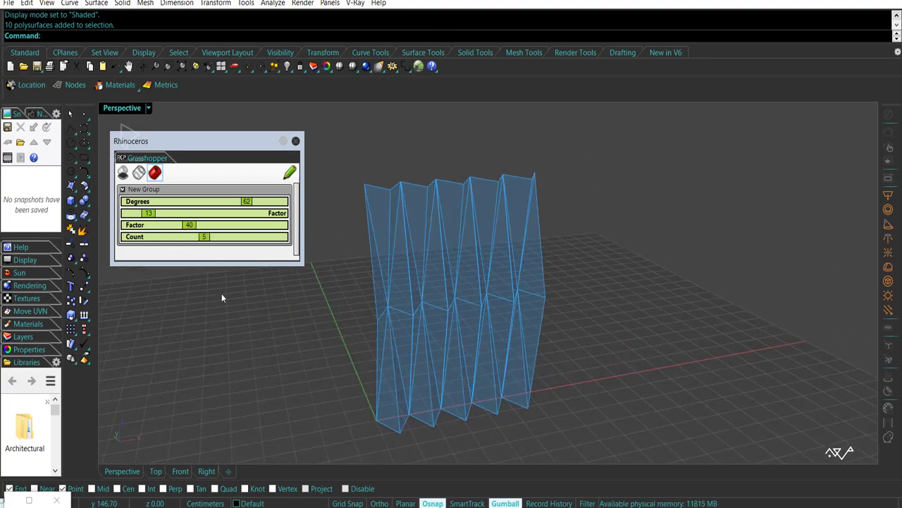
In the Remote Control Panel, set the first Factor to 20, Degrees to 45 and Count to 3
left_click_drag(154, 217, 166, 216)
left_click_drag(245, 200, 214, 204)
left_click_drag(205, 237, 189, 240)
right_click_drag(284, 310, 339, 337)
Dock the Remote Control Panel in Rhino's sidebar tall enough for all four sliders, and tile Rhino beside the restored Grasshopper window
left_click_drag(240, 144, 49, 121)
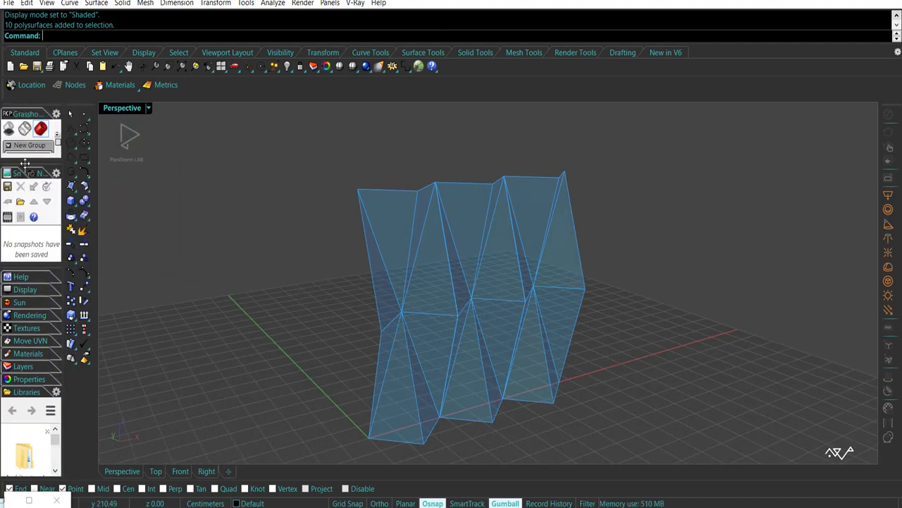
left_click_drag(26, 209, 27, 209)
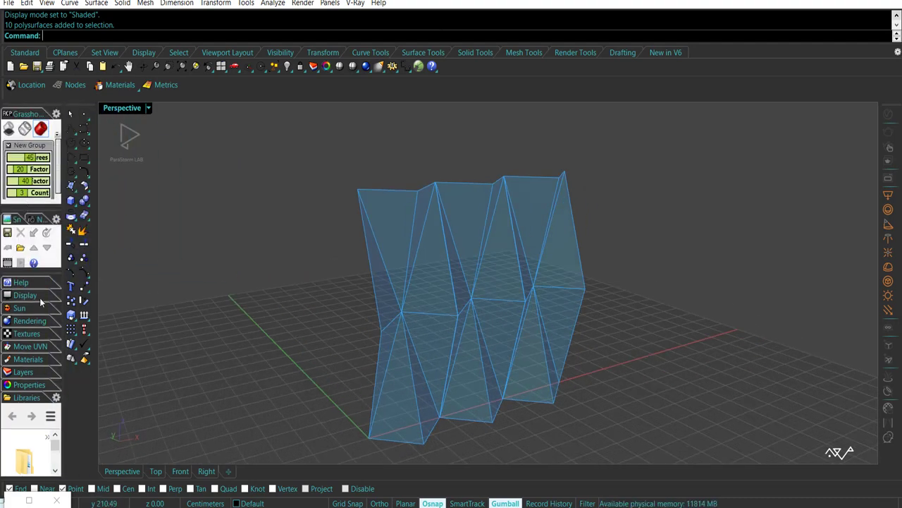
left_click(10, 501)
left_click_drag(353, 0, 12, 222)
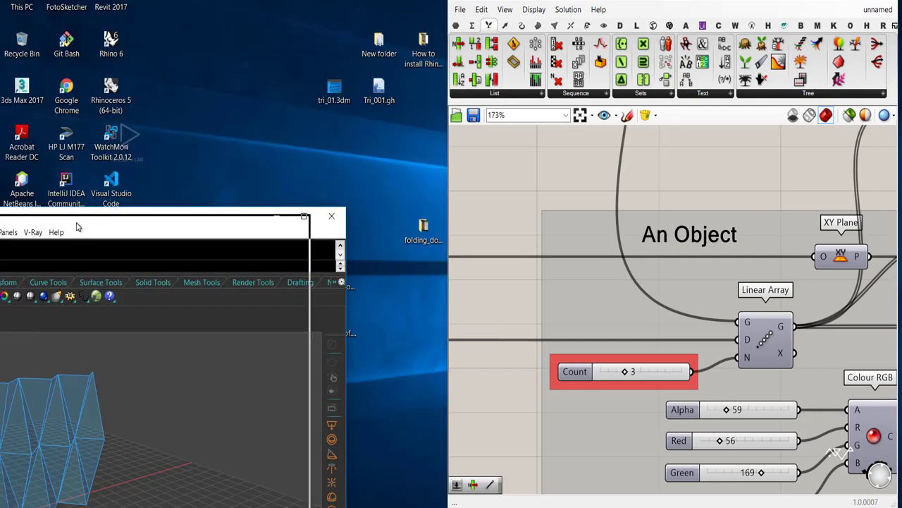
key("super+Left")
Turn on the Brep Join's preview and hide the Custom Preview so that only the single base module is displayed
scroll(679, 181, "down", 5)
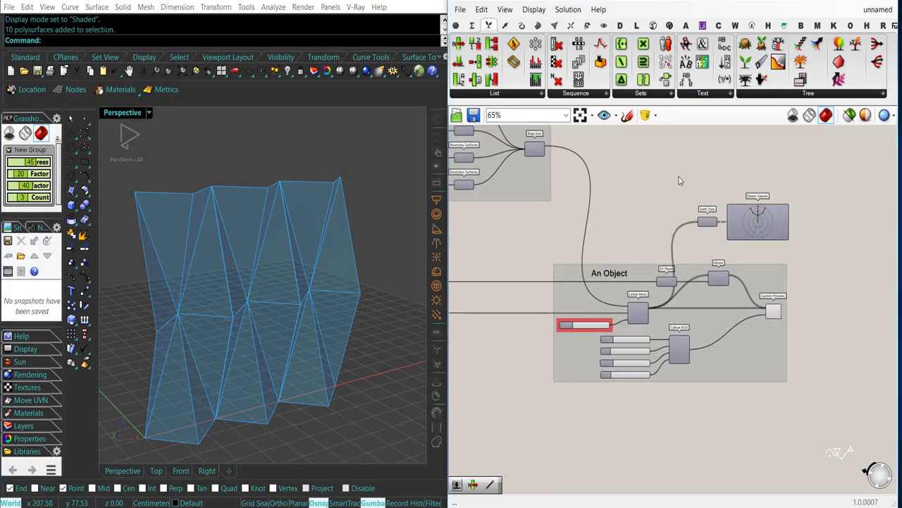
right_click_drag(644, 194, 663, 264)
right_click_drag(509, 240, 653, 289)
scroll(653, 289, "up", 3)
right_click_drag(527, 271, 601, 306)
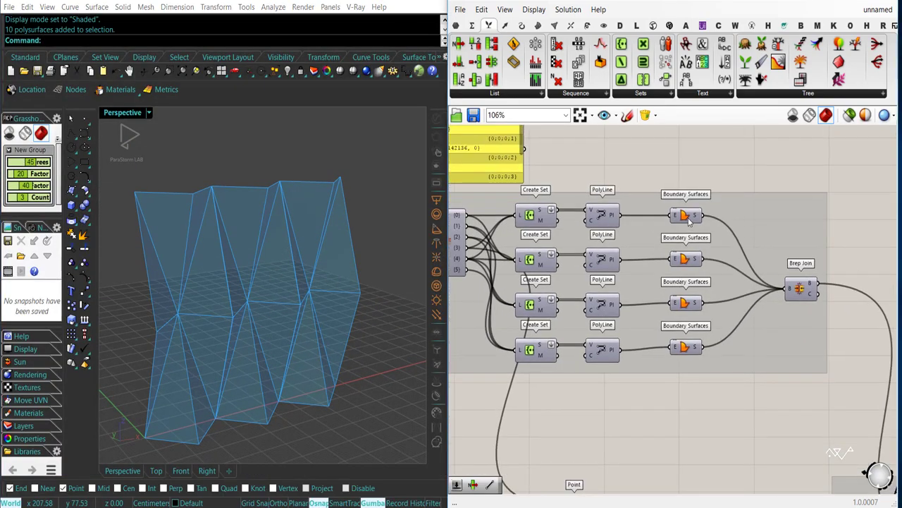
right_click_drag(775, 296, 493, 229)
left_click(718, 280)
scroll(718, 278, "down", 3)
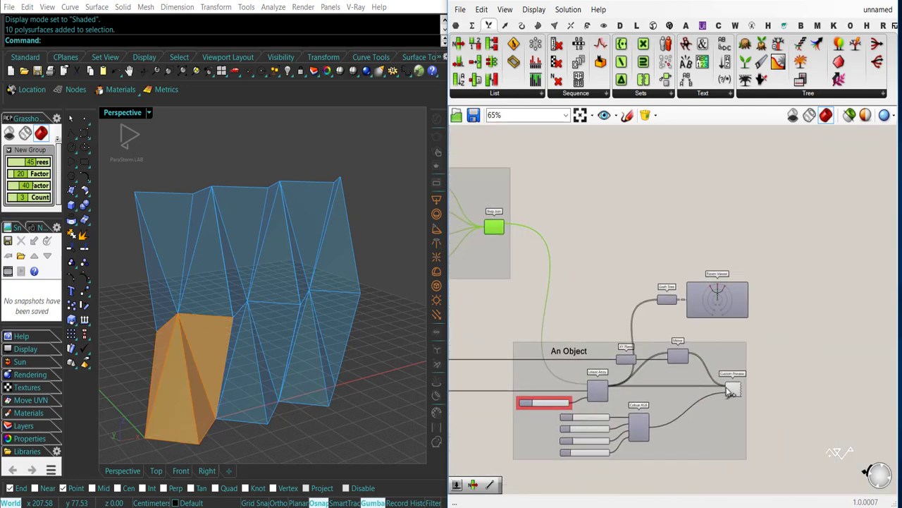
left_click(732, 393)
right_click_drag(511, 283, 645, 277)
scroll(175, 367, "up", 4)
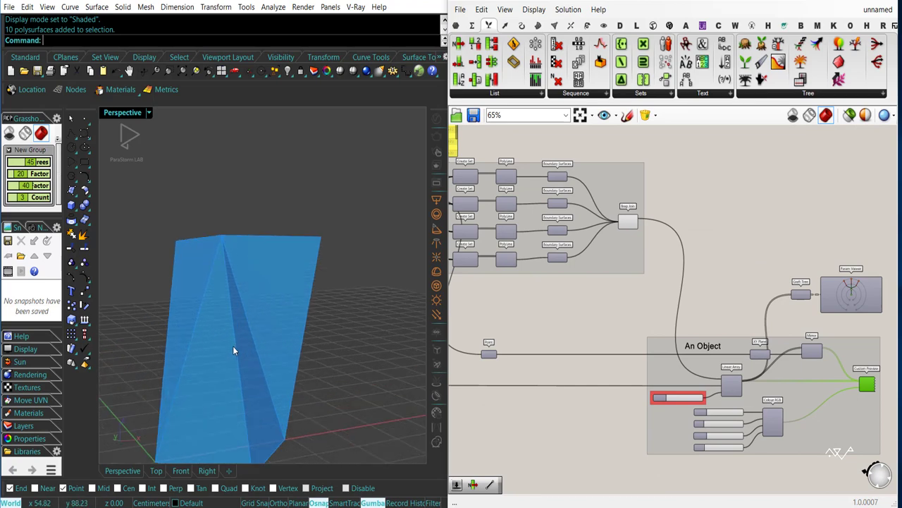
scroll(233, 346, "down", 4)
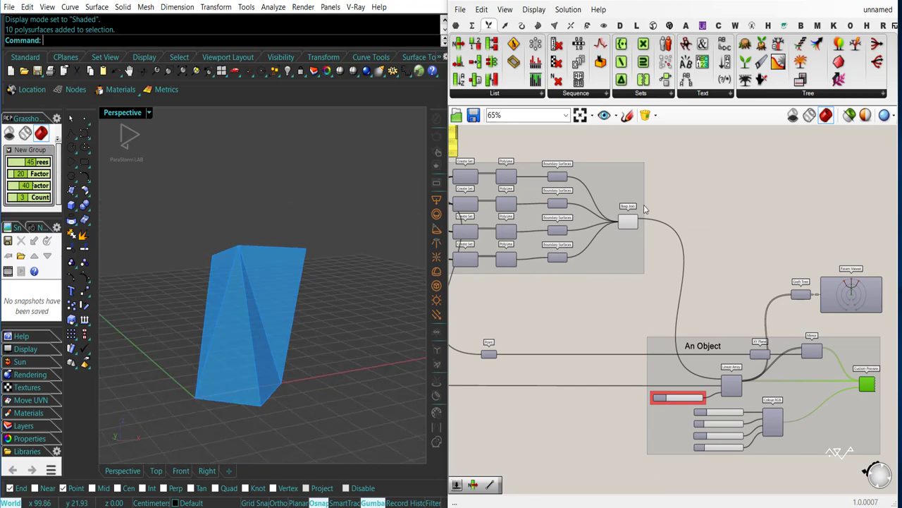
Turn on the previews of the four Boundary Surfaces components and hide the Brep Join's preview
scroll(643, 209, "up", 4)
left_click(608, 243)
mouse_move(624, 234)
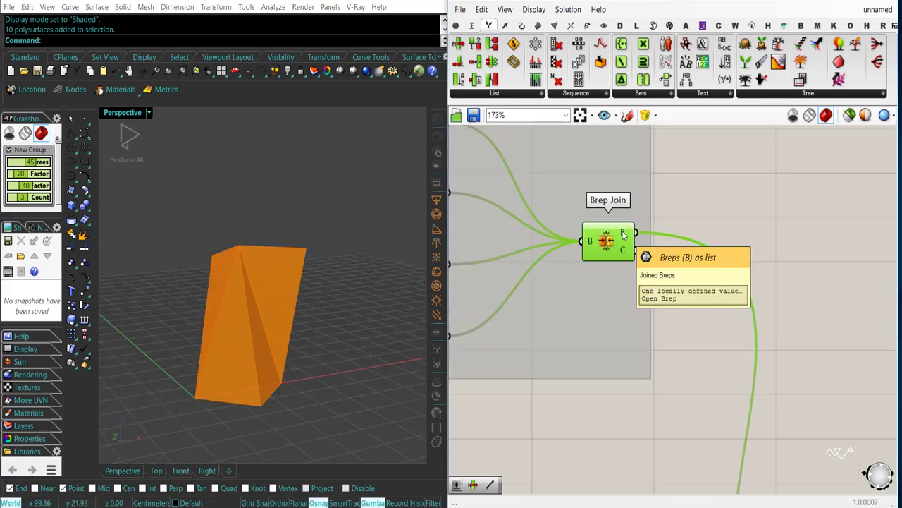
scroll(623, 233, "down", 4)
scroll(604, 272, "up", 3)
left_click(556, 217)
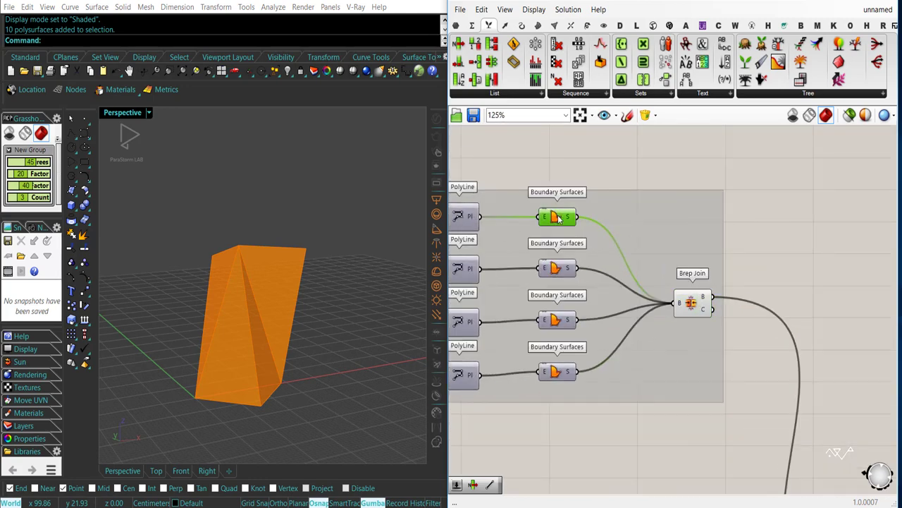
left_click(556, 268)
left_click(556, 320)
left_click(556, 372)
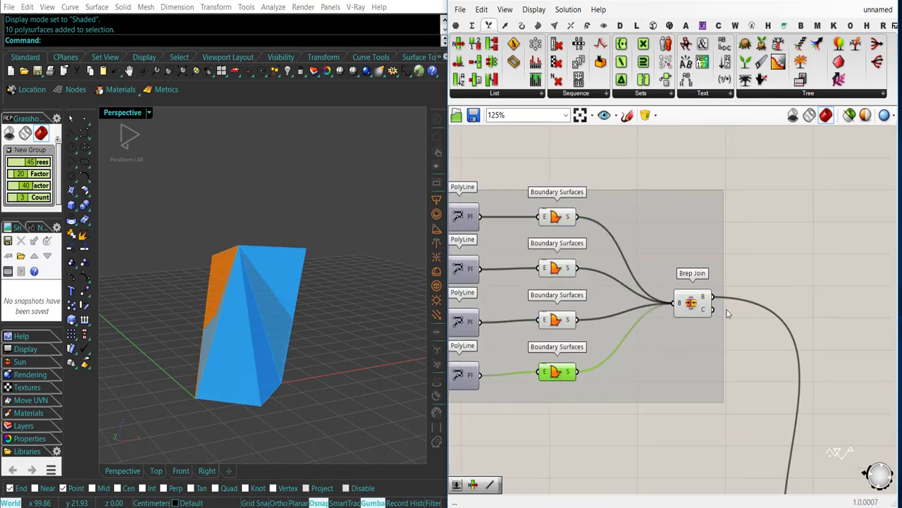
left_click(698, 308)
right_click_drag(703, 226, 597, 220)
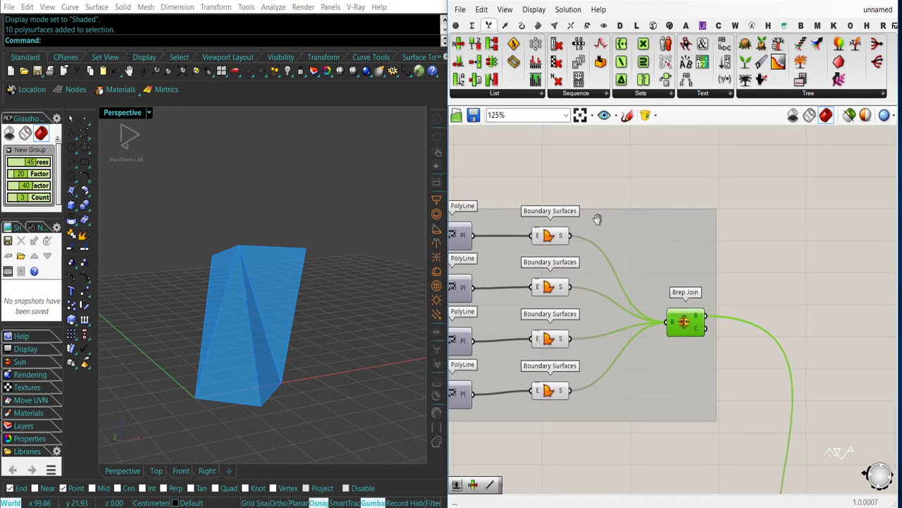
Add a Deconstruct Brep component and feed it from the first Boundary Surfaces component
left_click(538, 26)
left_click_drag(498, 61, 656, 181)
left_click_drag(573, 235, 650, 182)
right_click_drag(693, 183, 606, 212)
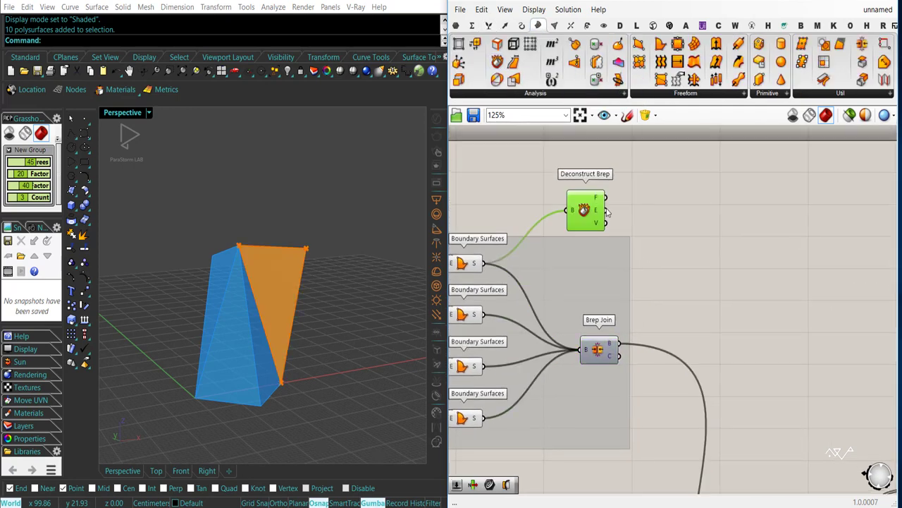
Add a Curve parameter beside Deconstruct Brep and connect it to the Edges output
left_click_drag(593, 214, 684, 211)
right_click_drag(704, 233, 670, 237)
left_click(457, 27)
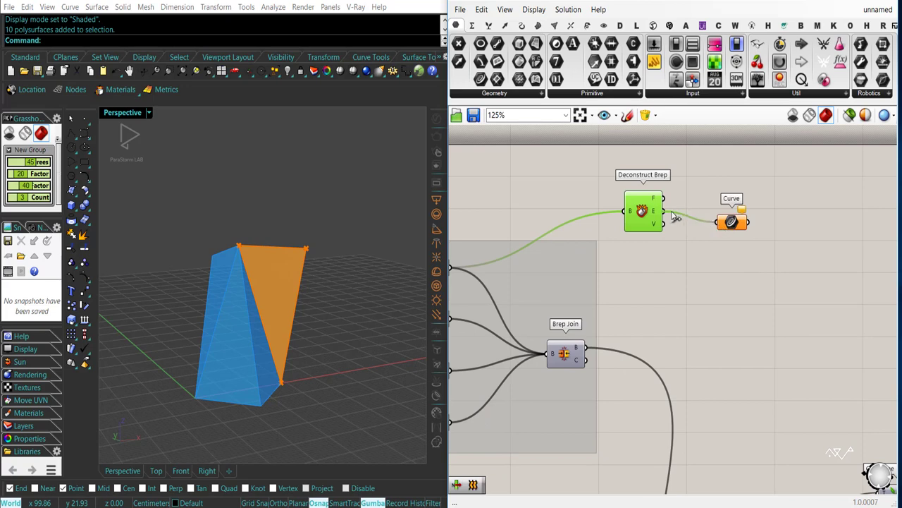
left_click_drag(676, 218, 667, 212)
Add an Offset Curve component and connect the Curve parameter to its curve input
right_click_drag(732, 262, 686, 262)
double_click(686, 262)
type("off")
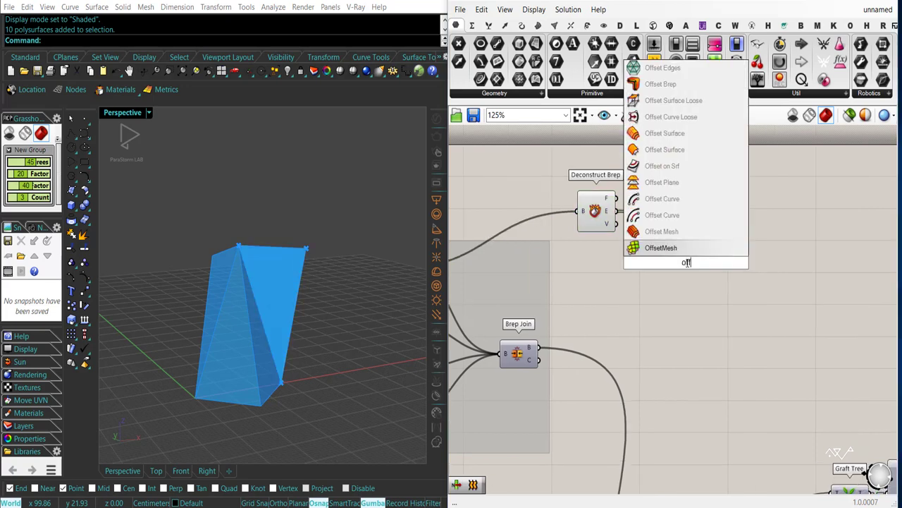
left_click(662, 199)
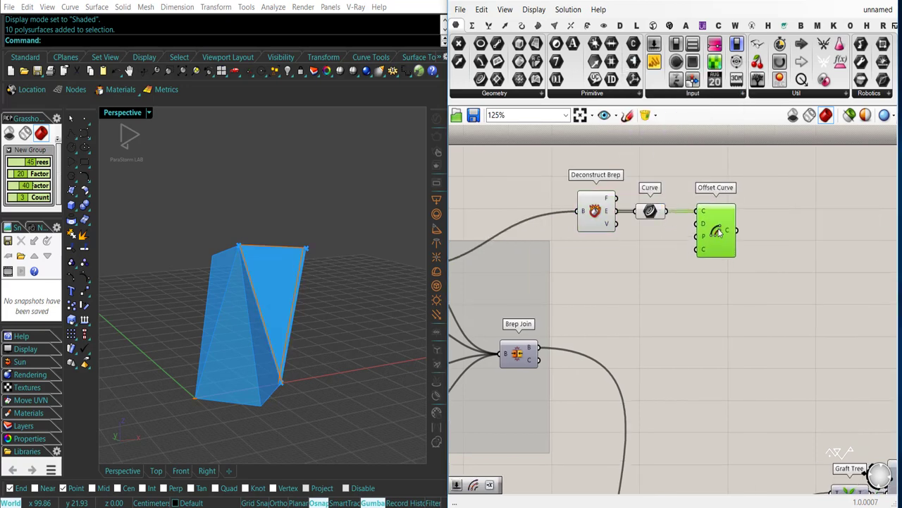
Add a number slider set to 0.500 and connect it to Offset Curve's distance input
double_click(658, 272)
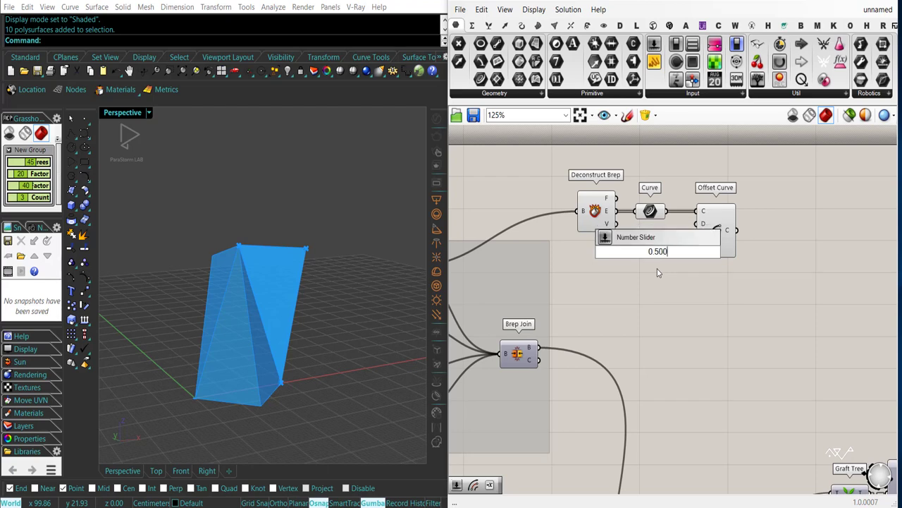
key("Return")
left_click(715, 231)
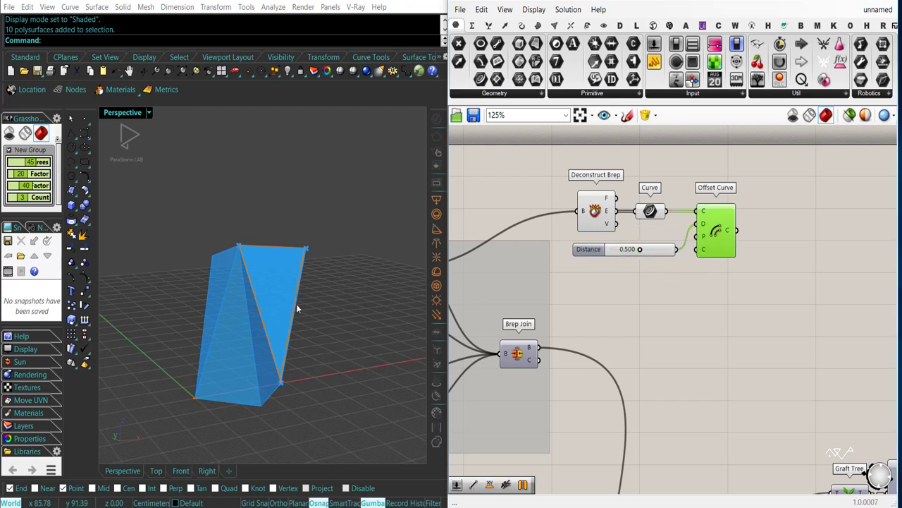
Try an offset distance of 0.788, and delete the Offset Curve component together with its Distance slider
scroll(289, 282, "up", 5)
left_click_drag(638, 250, 617, 252)
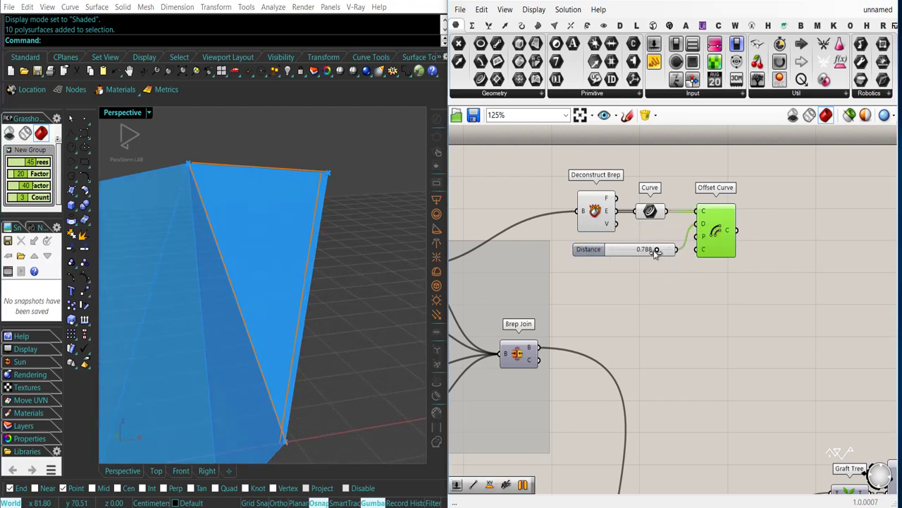
left_click_drag(756, 284, 656, 236)
key("Delete")
Add a Scale component beside the Curve parameter
double_click(713, 308)
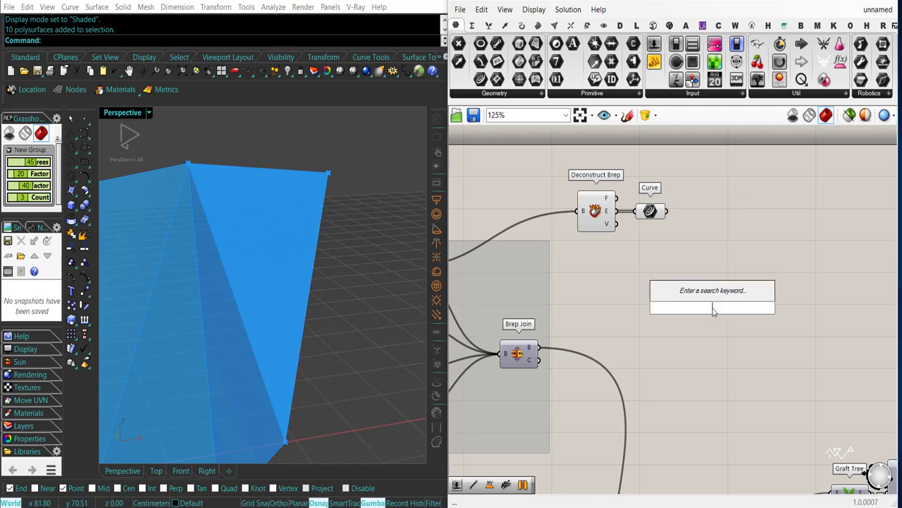
type("sca")
left_click(693, 293)
left_click_drag(708, 308, 722, 238)
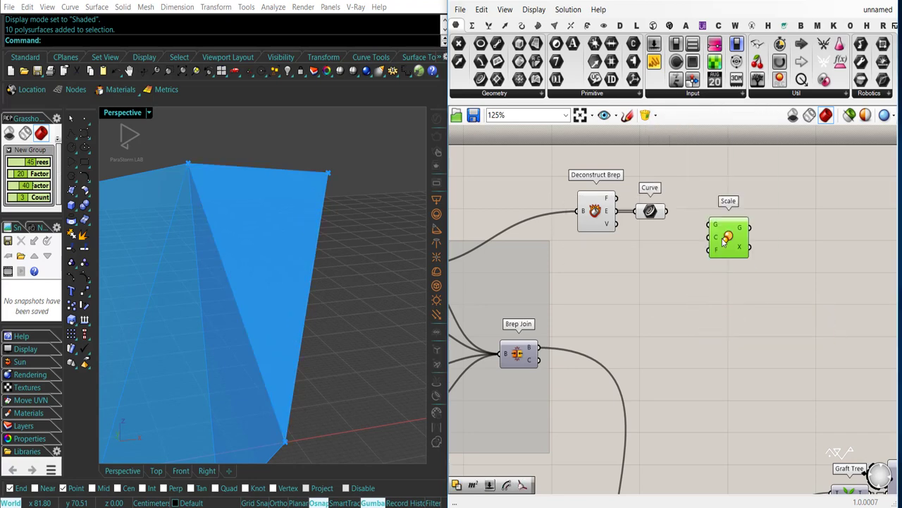
Connect the Curve parameter to Scale's geometry input, and add an Area component, trying the Curve parameter as its source
double_click(677, 303)
type("area")
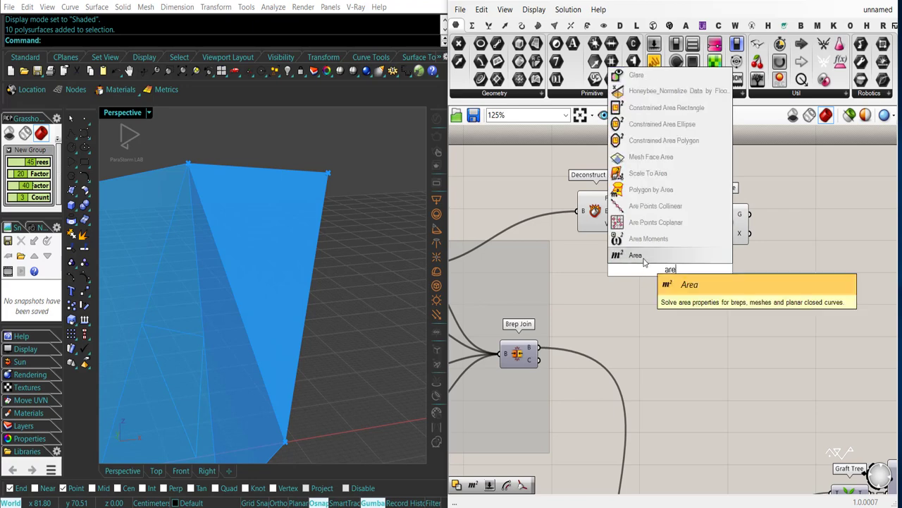
key("Return")
right_click_drag(659, 299, 681, 305)
mouse_move(700, 233)
left_mouse_down()
mouse_move(738, 303)
mouse_move(691, 225)
left_mouse_up()
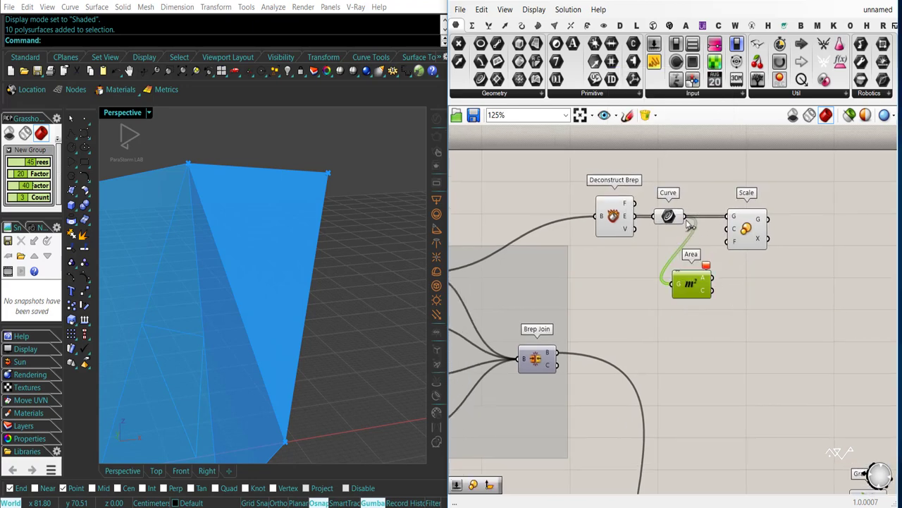
left_click(674, 220)
Feed Area from the first Boundary Surfaces component and connect its centroid output to Scale's center input
right_click_drag(631, 261, 662, 260)
left_click(645, 214)
right_click_drag(691, 290, 752, 287)
left_click_drag(765, 281, 519, 269)
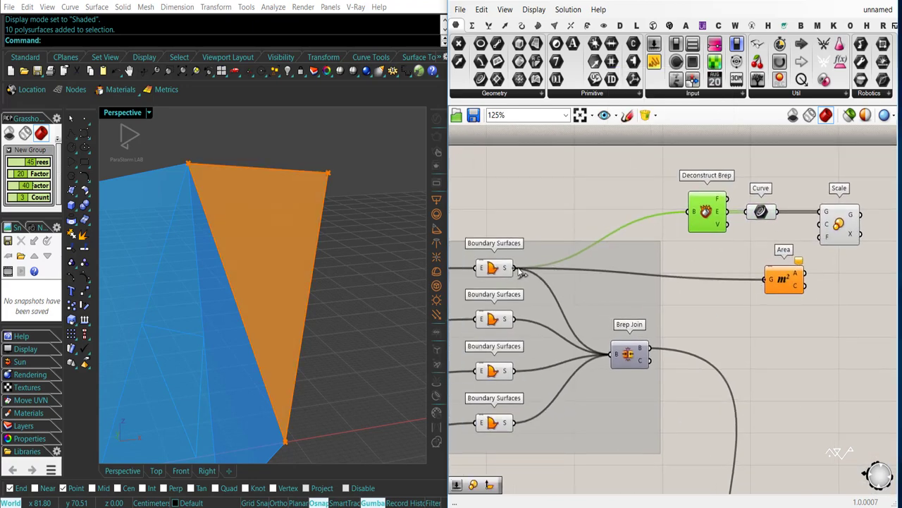
right_click_drag(790, 281, 674, 285)
left_click_drag(673, 283, 604, 277)
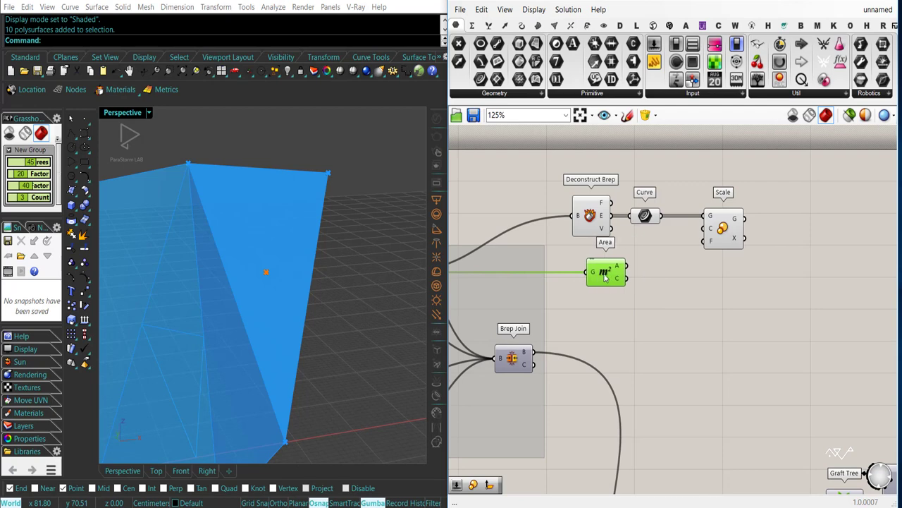
left_click(716, 238)
Add a number slider, connect it to Scale's factor input, and set it to 0.828
double_click(643, 310)
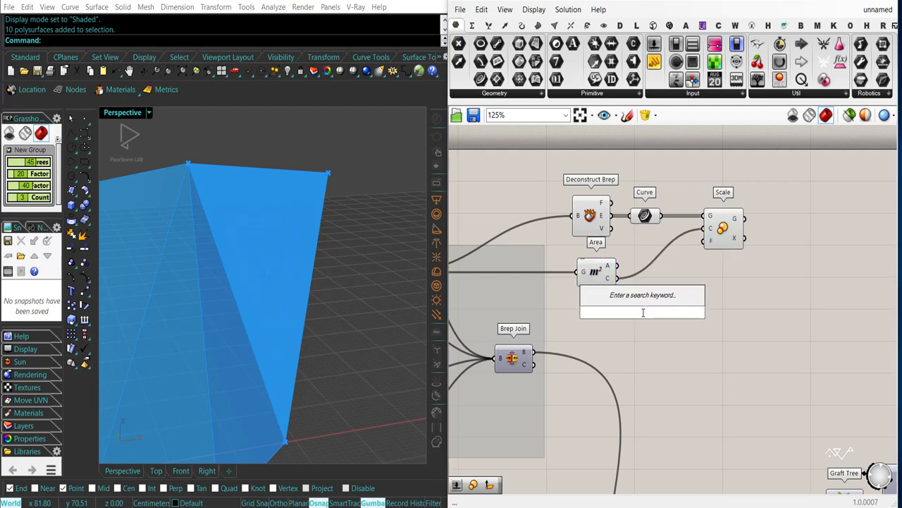
key("Return")
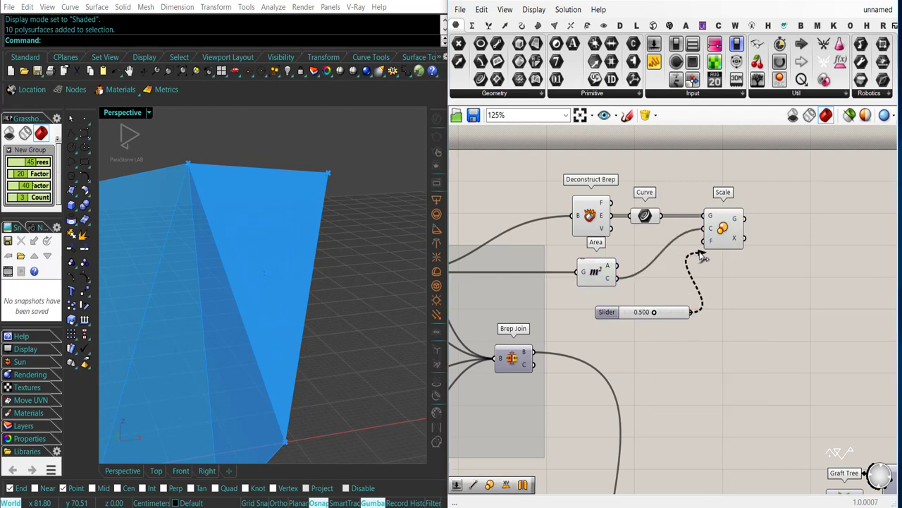
left_click(711, 234)
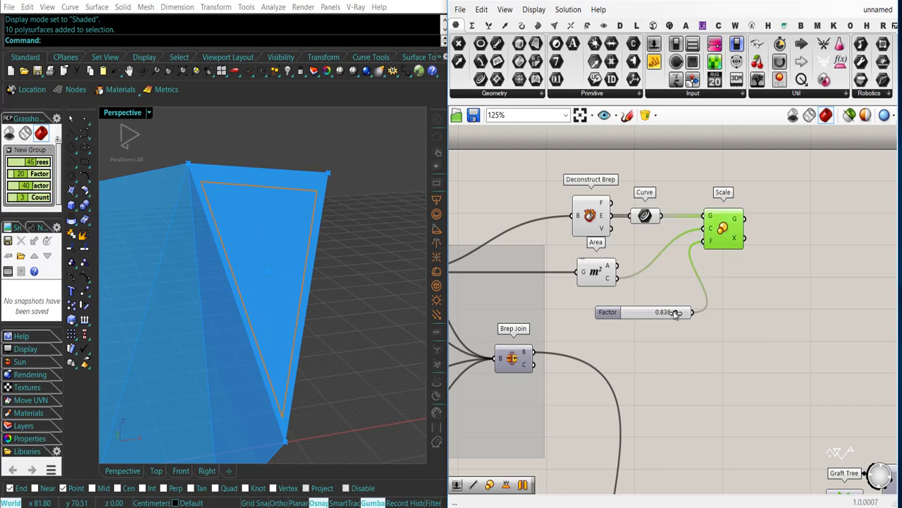
left_click_drag(674, 313, 672, 313)
right_click_drag(268, 310, 290, 315)
scroll(687, 289, "down", 3)
Add an Offset Curve component above the Boundary Surfaces group and connect the first PolyLine to its curve input
right_click_drag(540, 332, 658, 336)
scroll(658, 336, "up", 1)
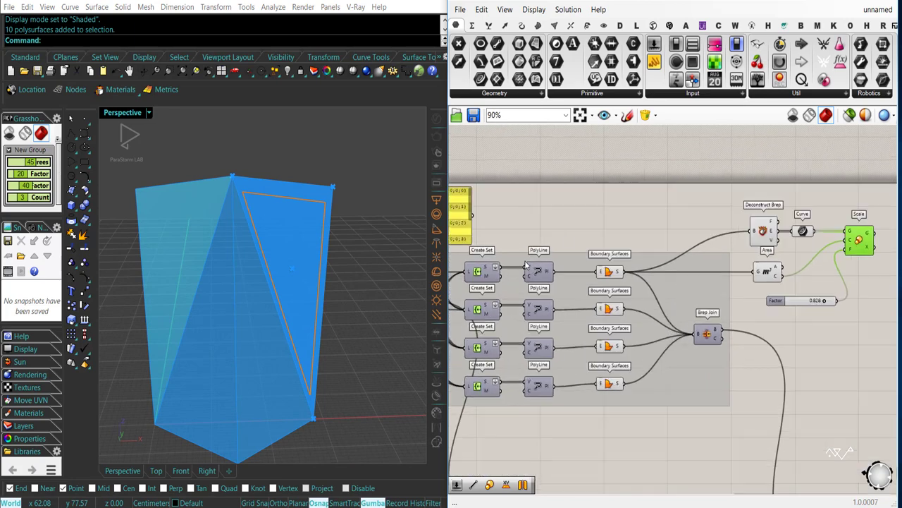
double_click(569, 229)
type("off")
left_click(533, 180)
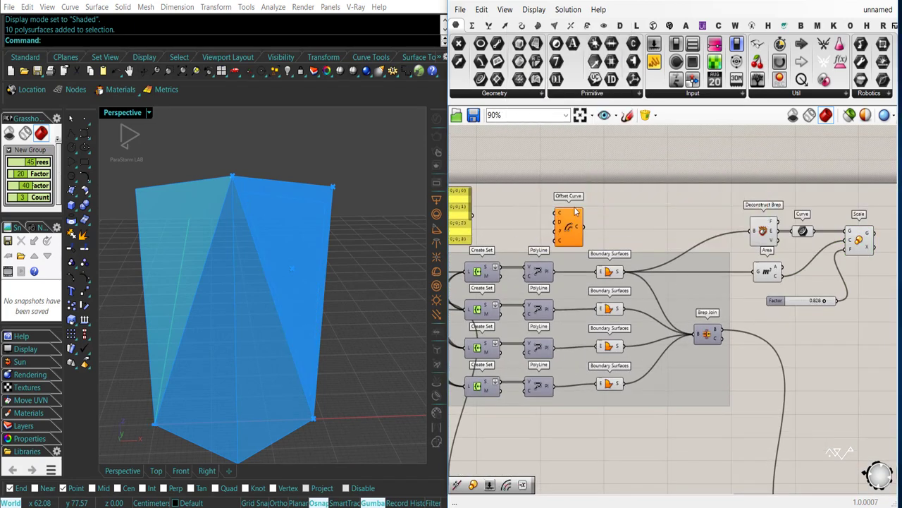
left_click_drag(556, 270, 555, 271)
left_click_drag(570, 230, 631, 210)
right_click_drag(677, 288, 540, 295)
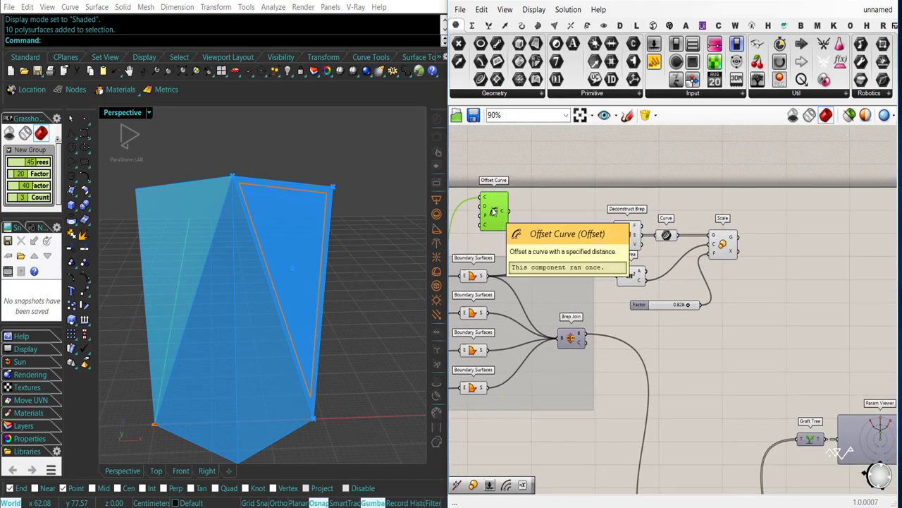
Copy the 0.828 Factor slider to Offset Curve's distance input, and compare the offset outline with the scaled one
right_click_drag(636, 310, 743, 320)
left_click(745, 319)
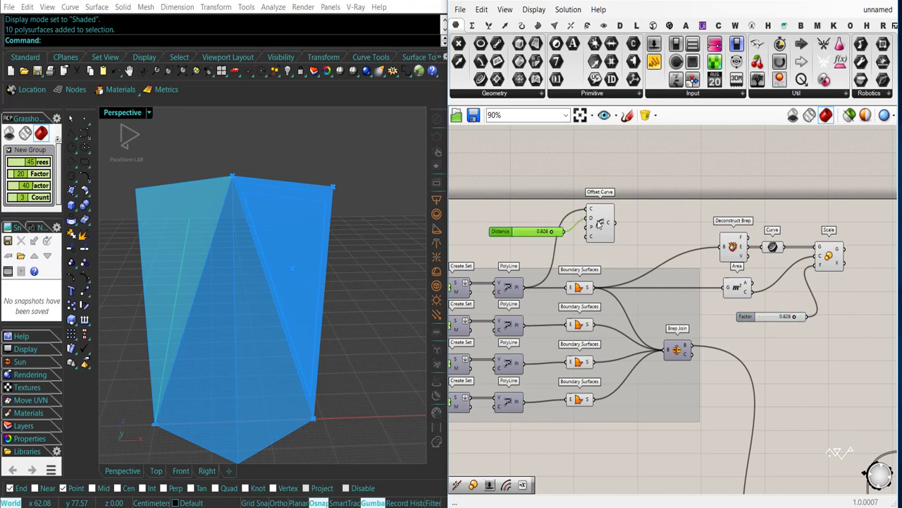
left_click_drag(599, 224, 608, 237)
right_click_drag(324, 271, 272, 357)
scroll(272, 368, "up", 2)
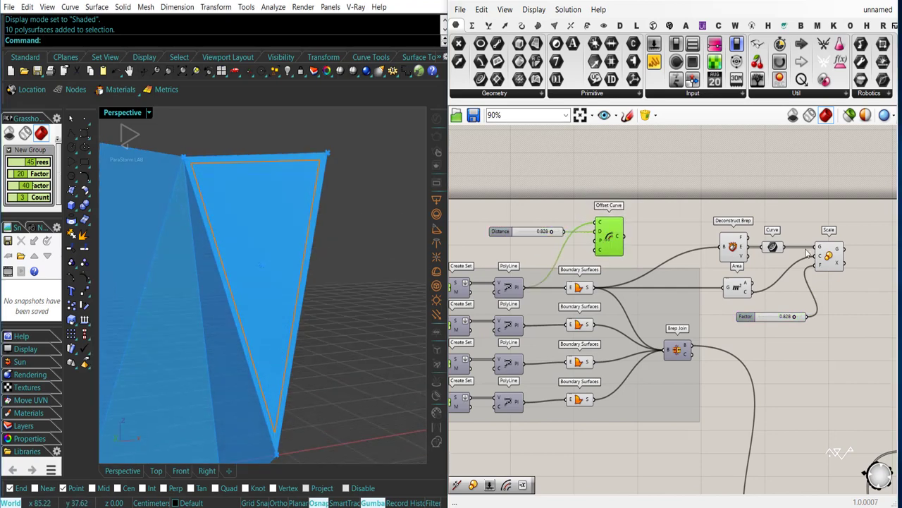
left_click(817, 255)
left_click(612, 229)
Delete the Deconstruct Brep, Curve, Area and Scale components along with the Factor slider
right_click_drag(870, 327, 811, 328)
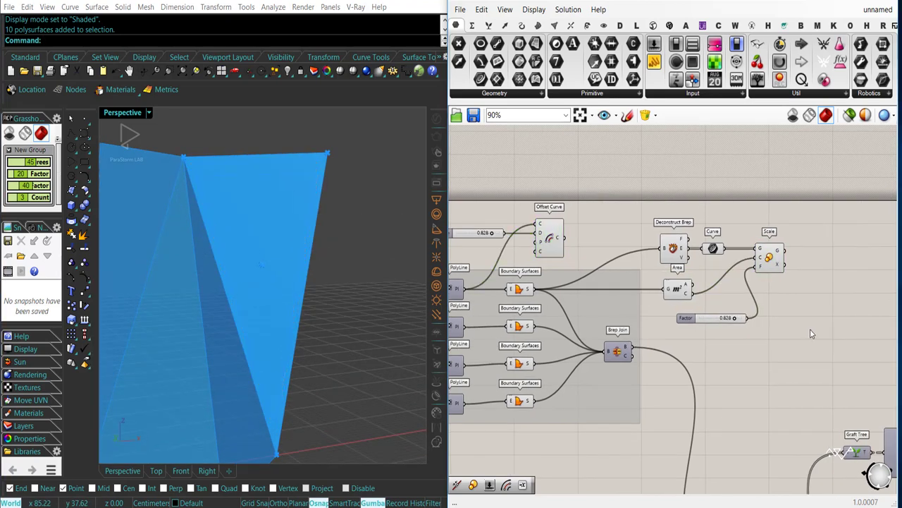
left_click_drag(811, 329, 675, 228)
key("Delete")
Set Offset Curve's Distance slider to 1.000
right_click_drag(642, 253, 732, 264)
left_click(639, 253)
right_click_drag(303, 282, 320, 307)
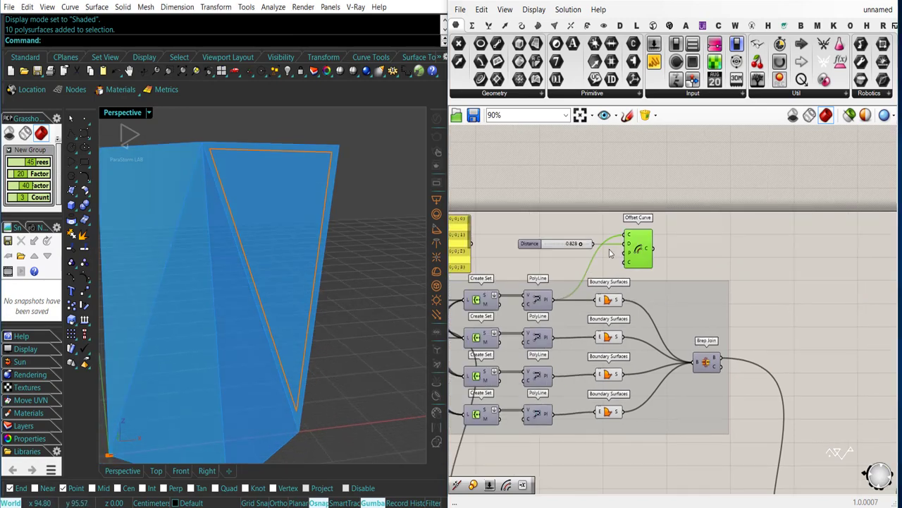
scroll(575, 243, "up", 4)
left_click_drag(586, 245, 608, 244)
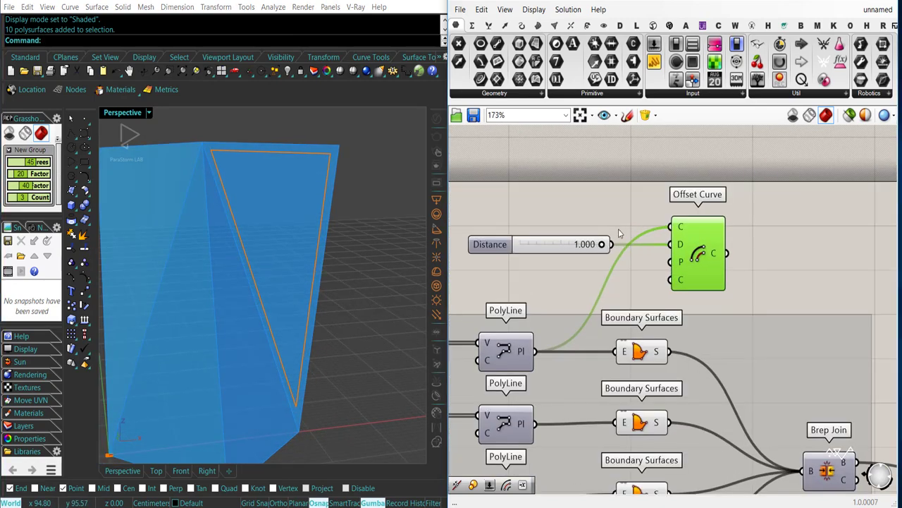
Add a Surface Split component that splits the first Boundary Surfaces output with the Offset Curve output
scroll(618, 228, "down", 2)
right_click_drag(657, 271, 644, 272)
left_click(488, 25)
left_click(787, 363)
right_click_drag(699, 324, 712, 305)
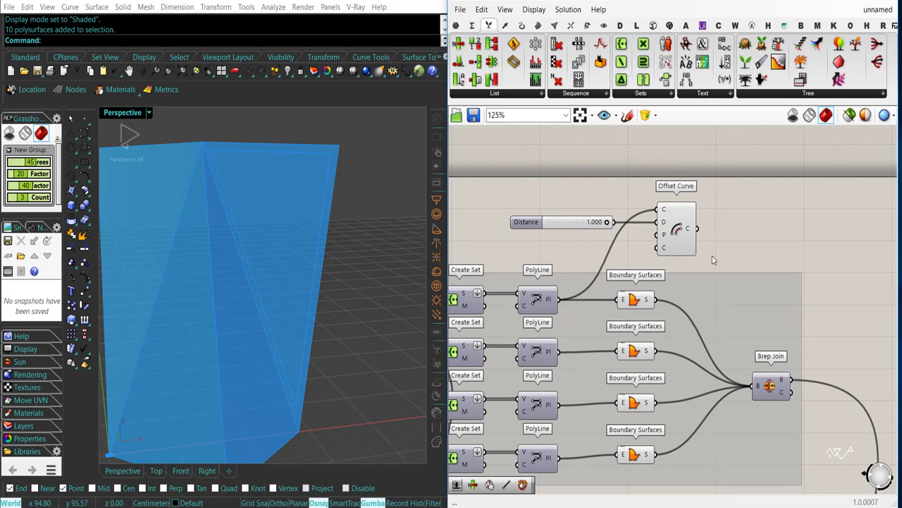
left_click(571, 26)
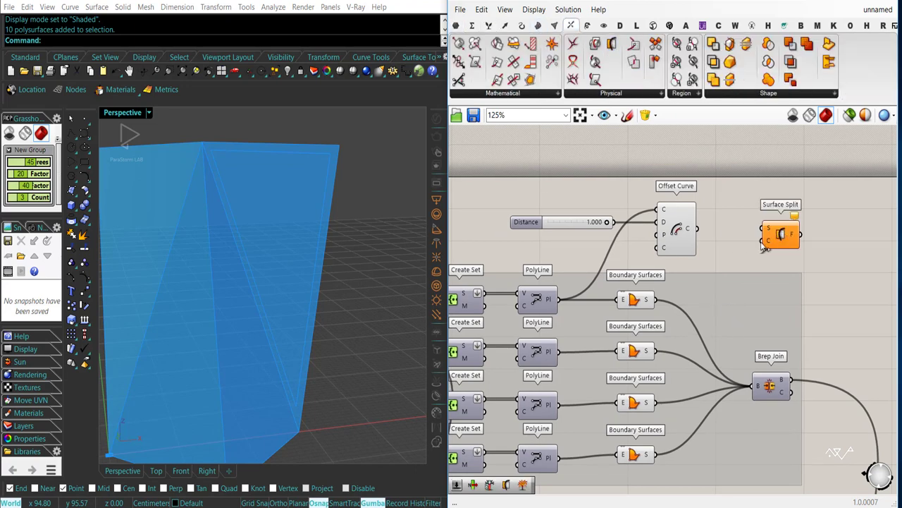
left_click_drag(766, 229, 791, 222)
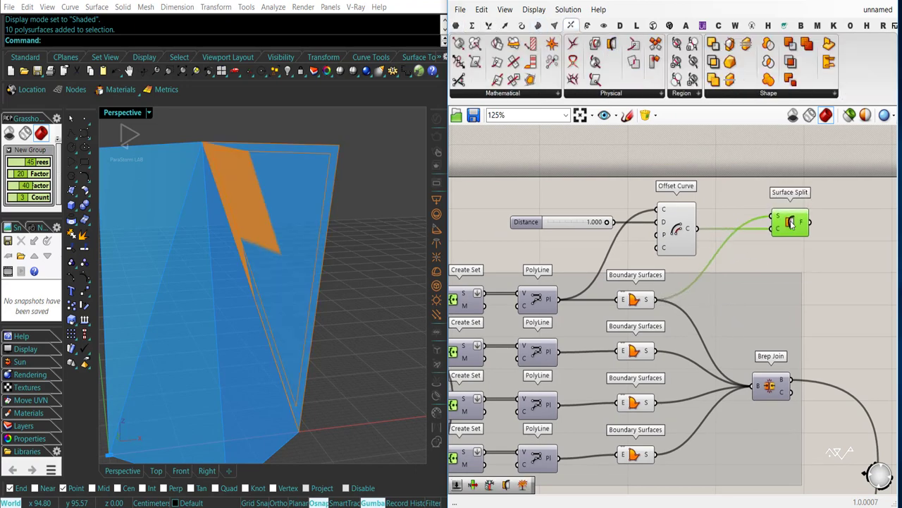
Add a List Item component after Surface Split and feed its list input from the split fragments
right_click_drag(800, 223, 704, 215)
left_click(488, 26)
left_click(459, 44)
left_click(777, 217)
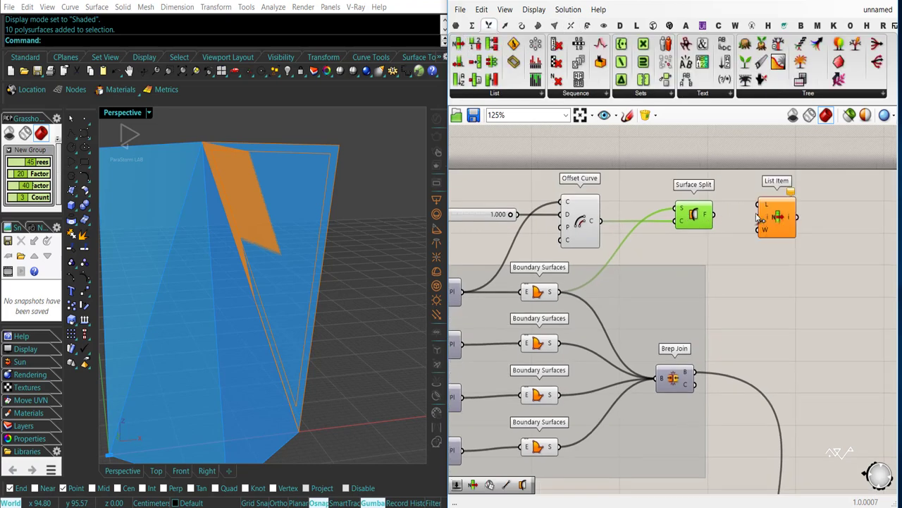
left_click_drag(782, 224, 772, 235)
Turn off the preview of the first Boundary Surfaces, Surface Split and Offset Curve components, and move List Item closer to Surface Split
right_click_drag(699, 236, 756, 237)
left_click(604, 292)
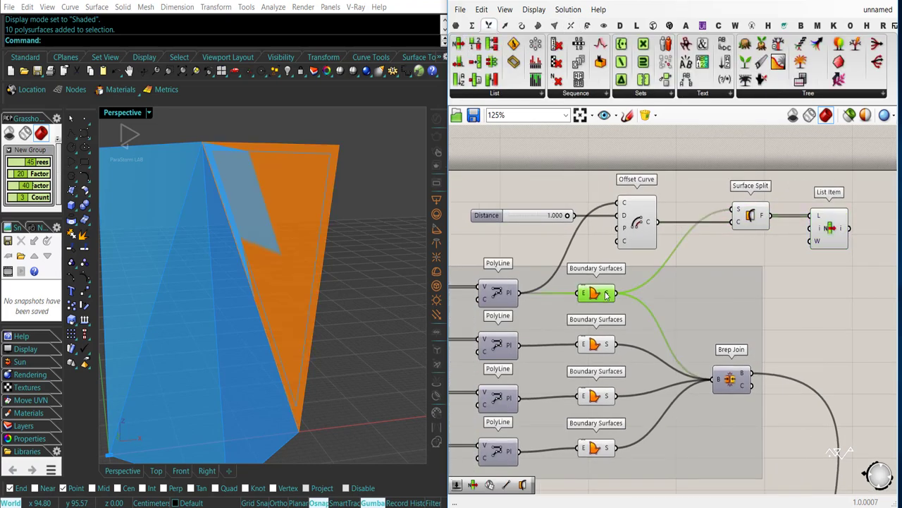
key("ctrl+q")
left_click(743, 222)
key("ctrl+q")
left_click(637, 223)
key("ctrl+q")
left_click_drag(819, 240, 807, 240)
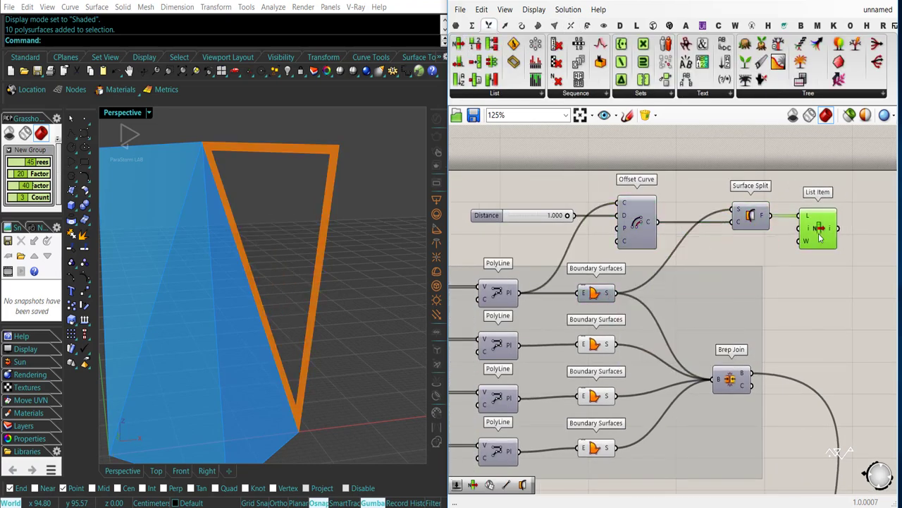
scroll(728, 267, "down", 2)
right_click_drag(260, 263, 295, 271)
scroll(296, 271, "down", 3)
scroll(820, 277, "up", 1)
Move the Offset Curve, Surface Split and List Item components together beyond the Boundary Surfaces group
right_click_drag(820, 278, 778, 263)
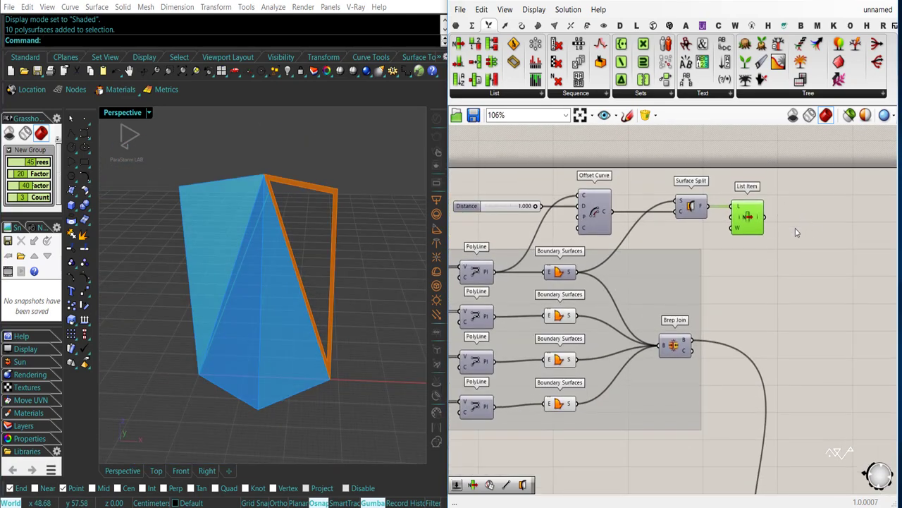
left_click_drag(811, 235, 451, 192)
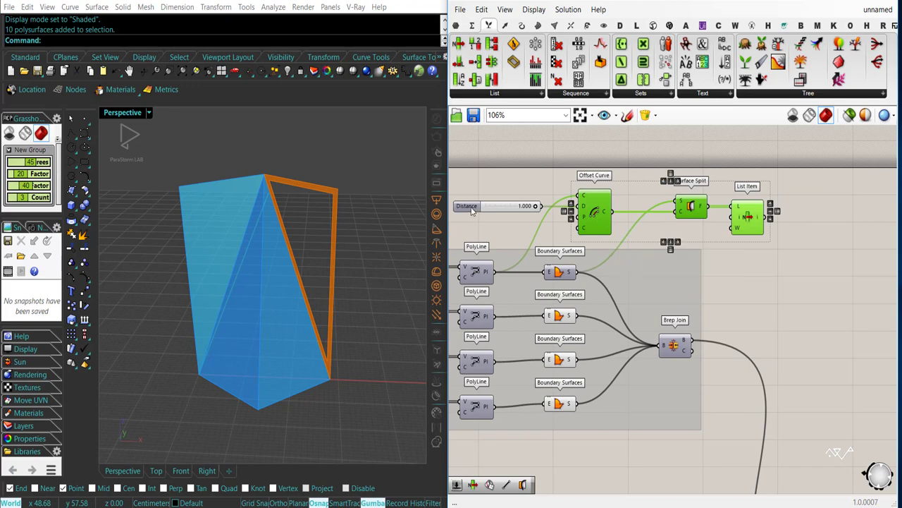
left_click_drag(613, 221, 703, 220)
right_click_drag(703, 218, 576, 228)
mouse_move(553, 227)
left_mouse_down()
mouse_move(723, 228)
mouse_move(629, 216)
mouse_move(567, 230)
left_mouse_up()
Duplicate the Surface Split and List Item pair below the original, and feed the copy from the second Boundary Surfaces component
left_click_drag(769, 254, 659, 209)
left_click_drag(666, 221, 657, 290)
left_click(673, 248)
right_click_drag(625, 260, 612, 213)
left_click_drag(750, 276, 642, 287)
right_click_drag(605, 289, 751, 277)
left_click_drag(770, 268, 581, 264)
Turn off the preview of the second, third and fourth Boundary Surfaces components
left_click(561, 268)
key("ctrl+q")
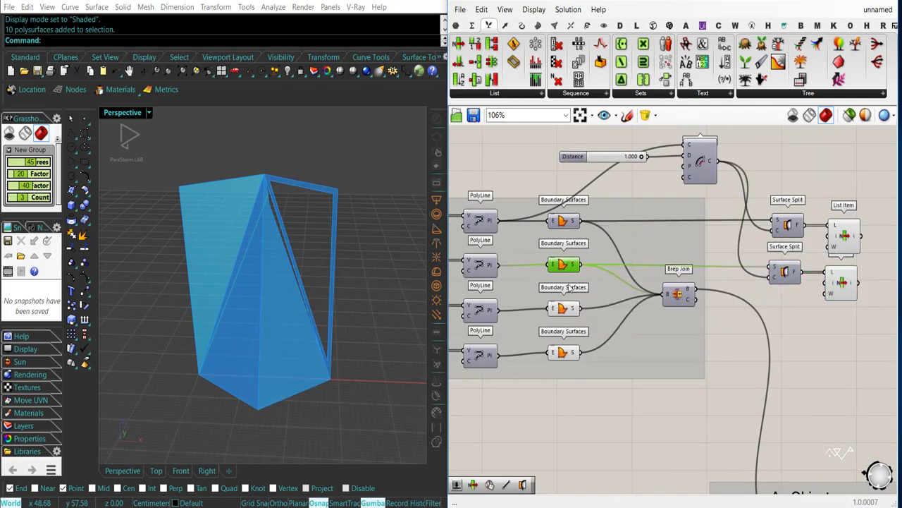
left_click(562, 307)
key("ctrl+q")
left_click(564, 352)
key("ctrl+q")
right_click_drag(698, 317, 643, 318)
right_click_drag(335, 321, 299, 327)
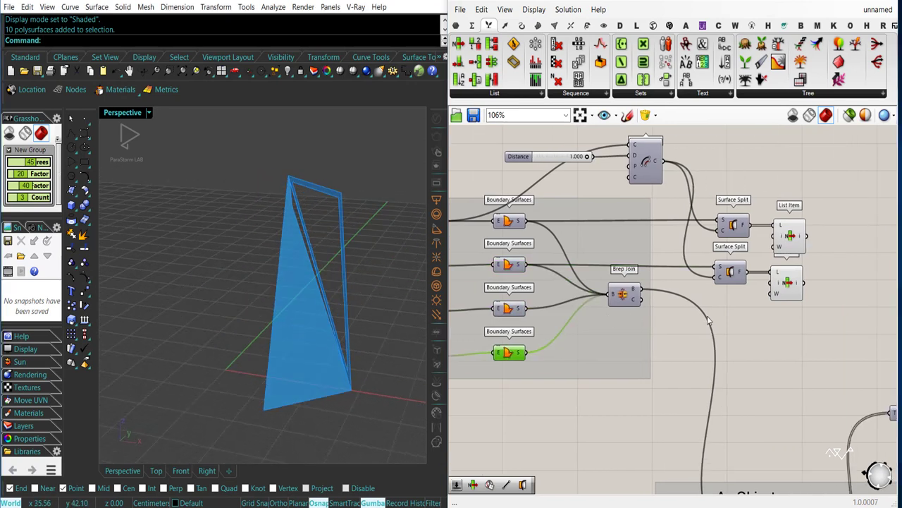
Check the second List Item's face in the viewport, and move Offset Curve next to the Surface Split components
left_click(788, 283)
right_click_drag(640, 269, 735, 268)
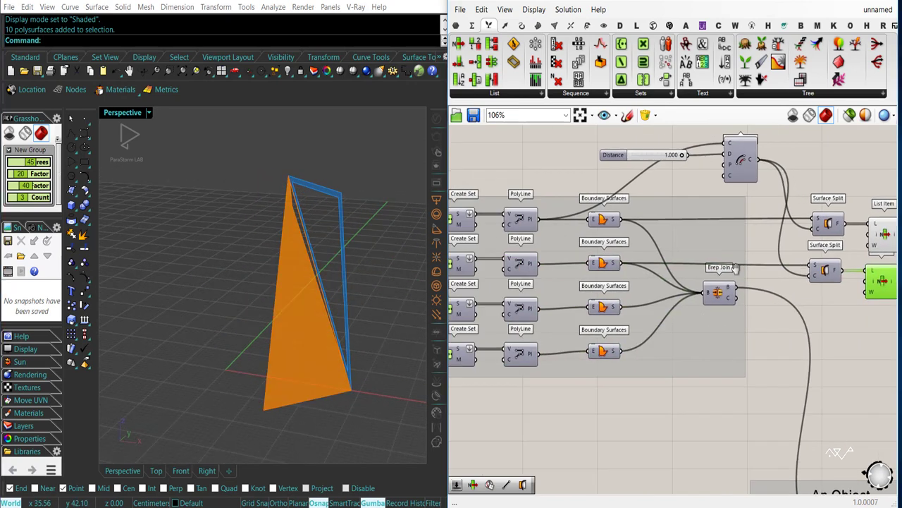
right_click_drag(723, 224, 594, 230)
left_click_drag(791, 319, 786, 229)
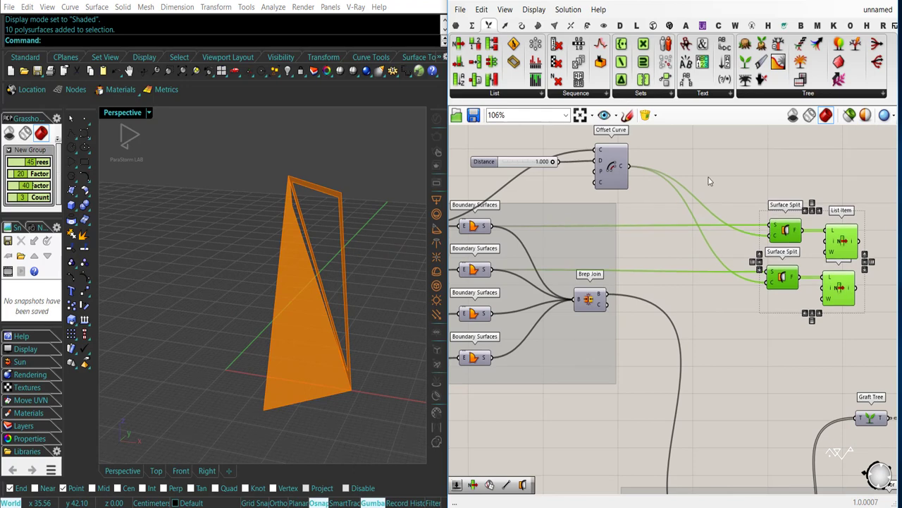
left_click(611, 167)
left_click_drag(611, 167, 713, 235)
Duplicate Offset Curve, feed the copy from the second PolyLine, and connect it to the second Surface Split's curve input
key("ctrl+c")
key("ctrl+v")
right_click_drag(678, 293, 762, 294)
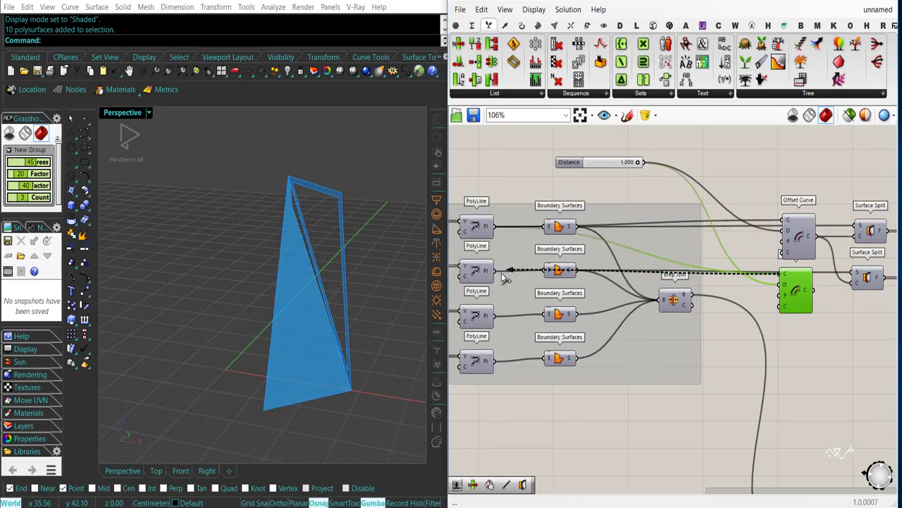
left_click_drag(503, 276, 498, 272)
right_click_drag(749, 309, 632, 304)
left_click_drag(702, 288, 687, 304)
left_click(774, 317)
right_click_drag(778, 316, 699, 302)
Duplicate the second Offset Curve, Surface Split and List Item row twice below, spacing the rows out for four faces
left_click_drag(767, 320, 611, 263)
left_click_drag(731, 273, 727, 338, "alt")
left_click_drag(782, 361, 605, 203)
left_click_drag(606, 222, 611, 168)
left_click_drag(786, 337, 595, 275)
left_click_drag(674, 274, 679, 332, "alt")
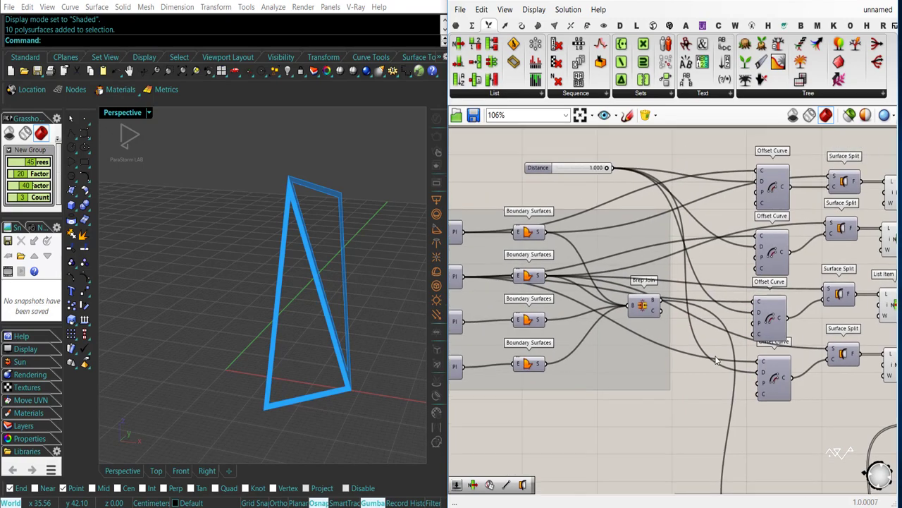
Feed the third and fourth Offset Curve components from the third and fourth PolyLine outputs
right_click_drag(690, 357, 715, 356)
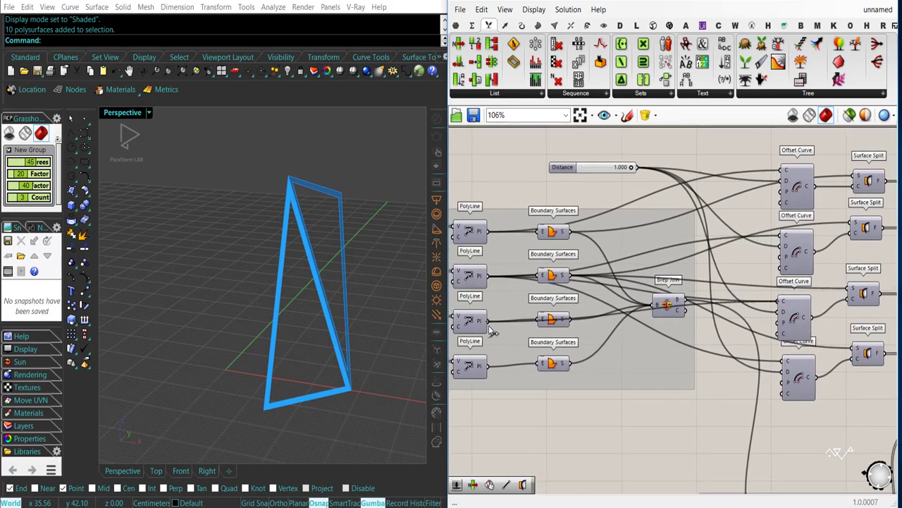
left_click_drag(781, 301, 489, 326, "ctrl")
left_click_drag(483, 363, 485, 366)
Connect the third and fourth Boundary Surfaces outputs to the surface inputs of the third and fourth Surface Split components
right_click_drag(845, 372, 830, 353)
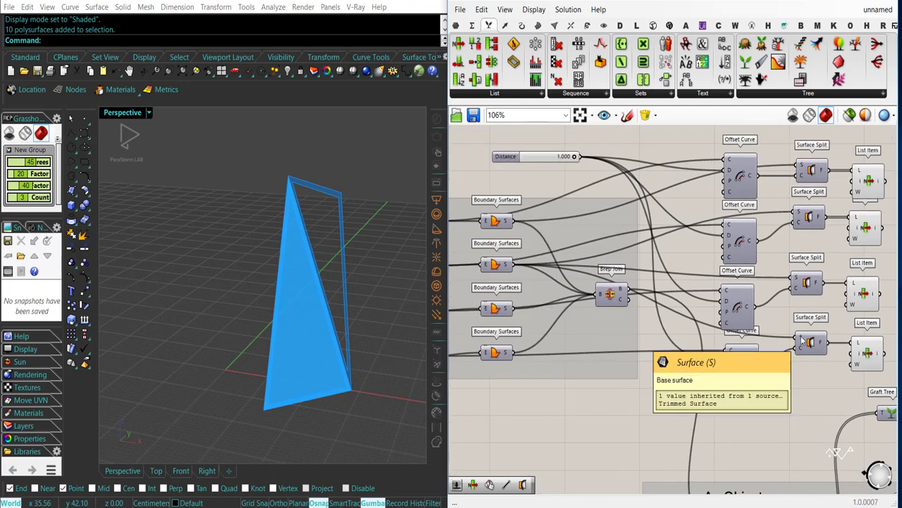
right_click_drag(785, 381, 871, 381)
right_click_drag(867, 349, 829, 352)
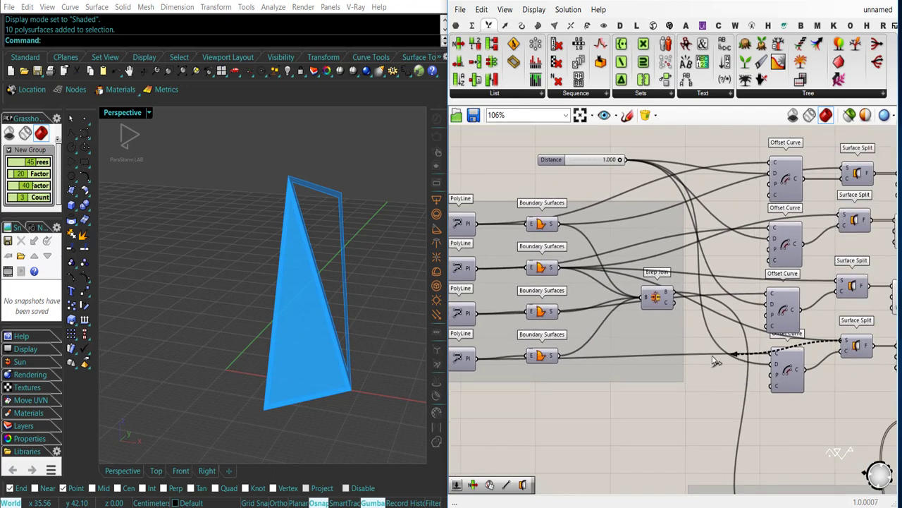
left_click_drag(715, 360, 562, 355)
left_click_drag(784, 299, 561, 312)
right_click_drag(665, 402, 601, 404)
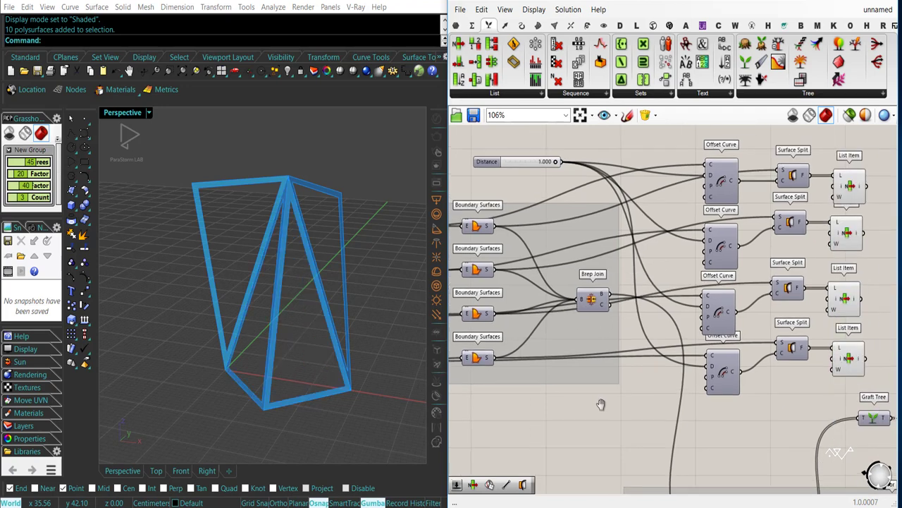
Move Brep Join down clear of the wires, and align and evenly space the four List Item components in a column
left_click_drag(595, 299, 628, 395)
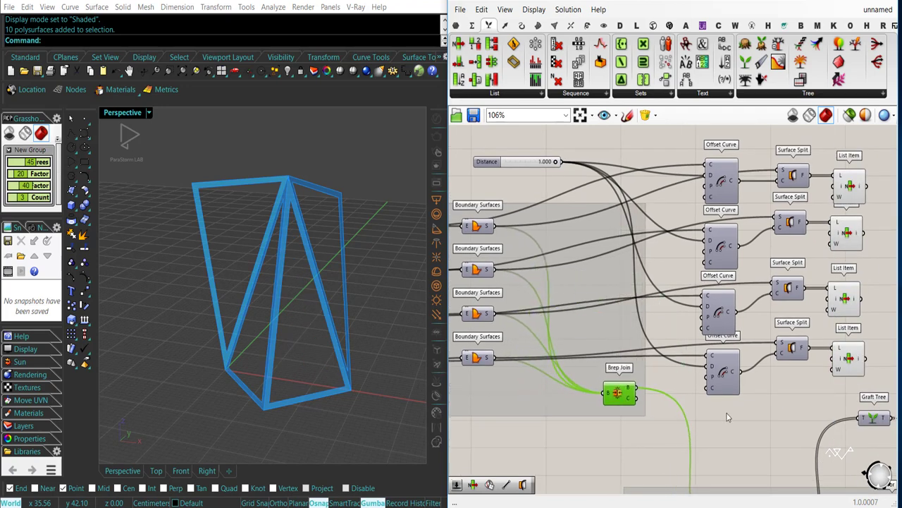
right_click_drag(899, 367, 733, 393)
left_click_drag(733, 390, 717, 209)
left_click(689, 186)
left_click(683, 177)
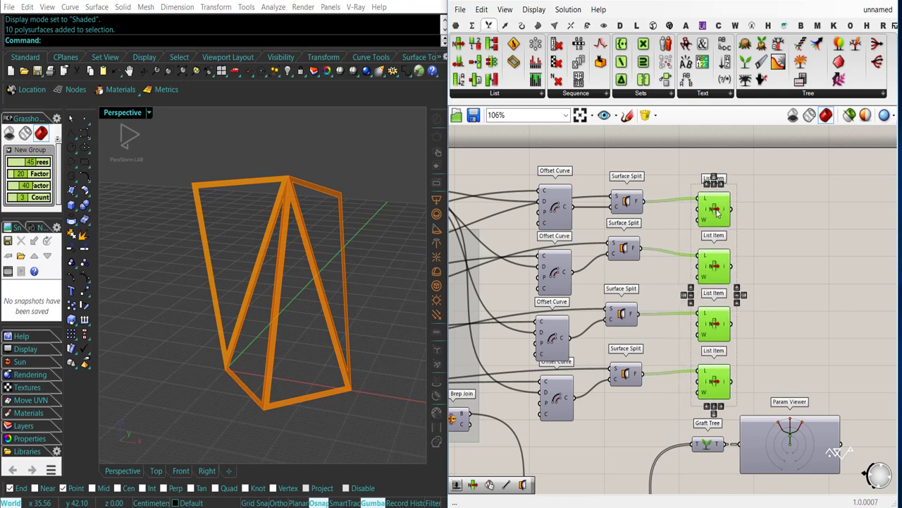
left_click(776, 225)
Align and evenly space the four Surface Split components in a column beside the List Items
left_click_drag(657, 410, 663, 200)
left_click(633, 182)
left_click(632, 181)
left_click(755, 199)
Move the four Offset Curve components closer to the Surface Splits in an aligned column, and shift the Distance slider towards them
right_click_drag(638, 249, 736, 239)
left_click_drag(658, 203, 697, 200)
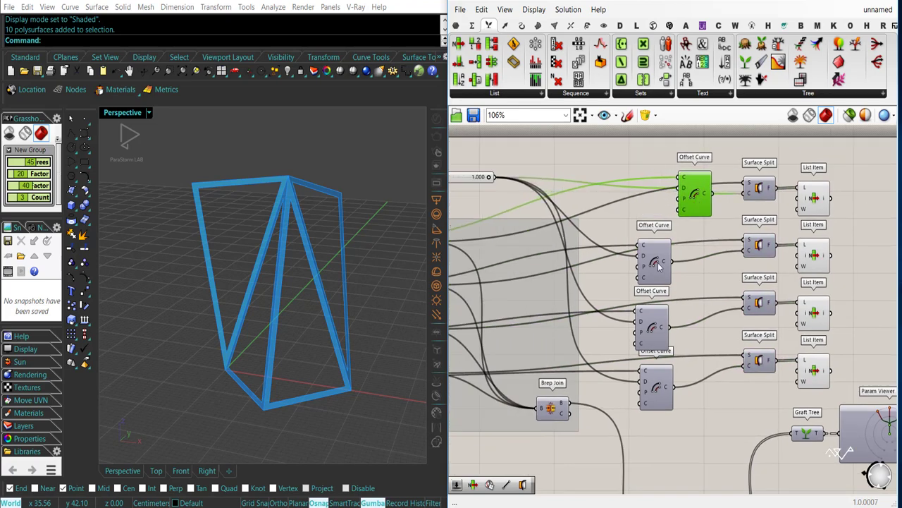
left_click_drag(659, 265, 699, 262)
left_click_drag(651, 326, 695, 325)
left_click_drag(661, 375, 699, 381)
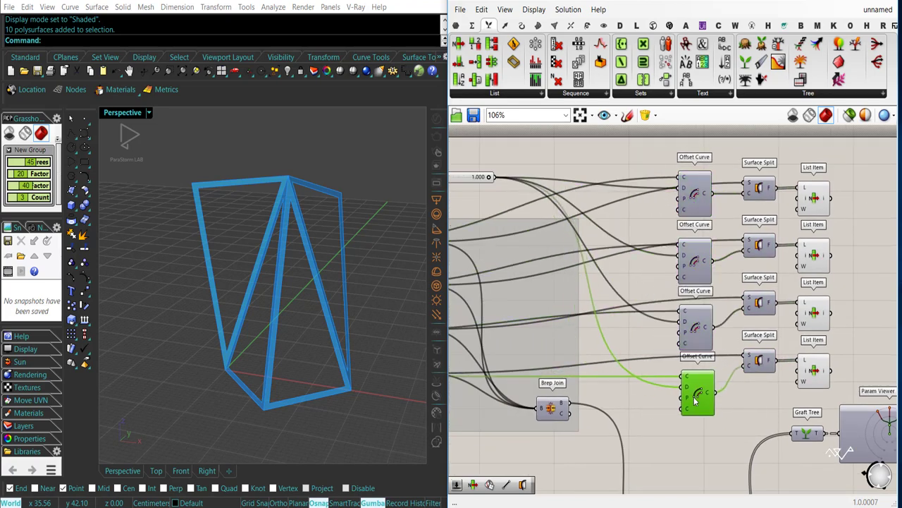
left_click_drag(696, 438, 702, 168)
left_click(688, 163)
left_click(694, 154)
scroll(643, 214, "down", 2)
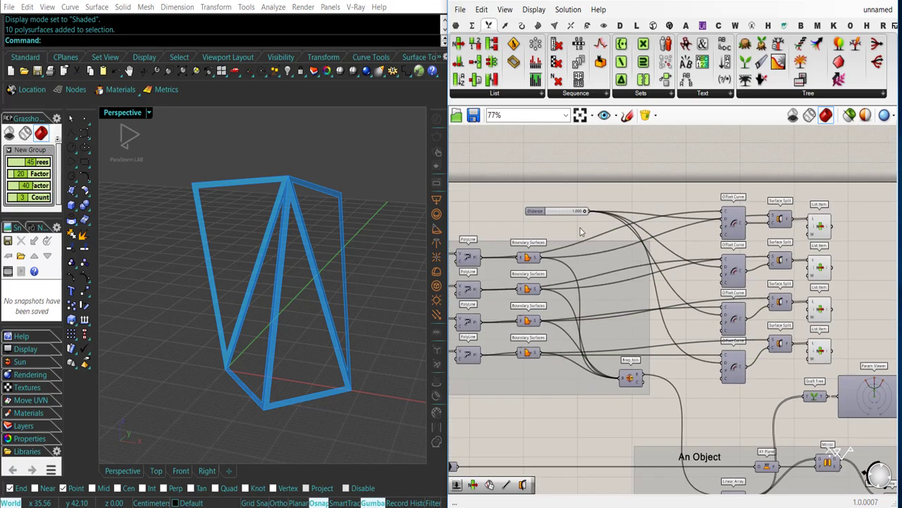
left_click(554, 213)
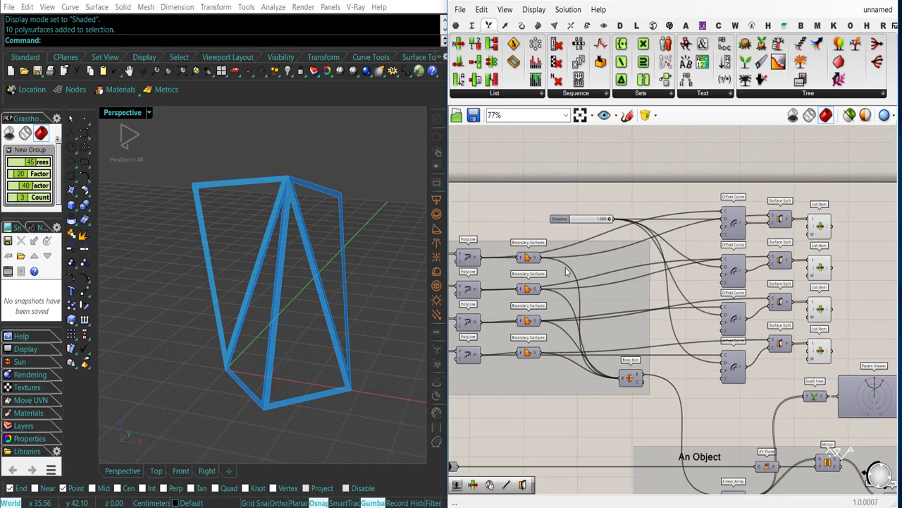
Test the frames with Degrees at 0, and set Degrees to 5
scroll(499, 168, "down", 2)
left_click_drag(31, 162, 9, 164)
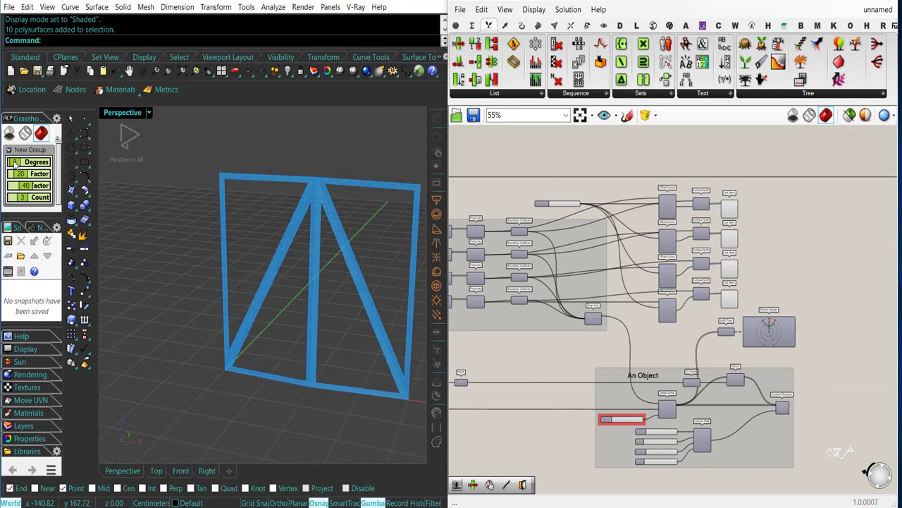
scroll(554, 224, "up", 6)
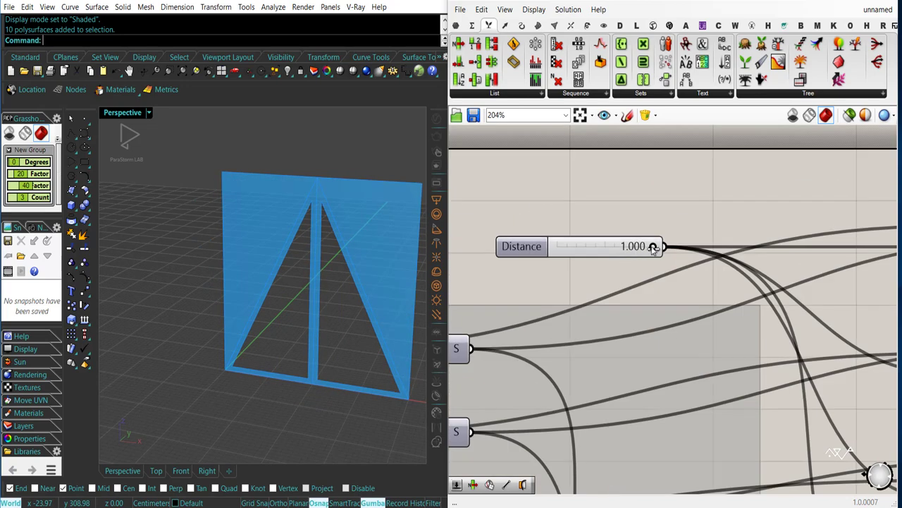
mouse_move(653, 248)
left_mouse_down()
mouse_move(625, 251)
mouse_move(665, 249)
left_mouse_up()
right_click_drag(322, 237, 405, 229)
left_click_drag(11, 165, 16, 168)
scroll(622, 261, "down", 3)
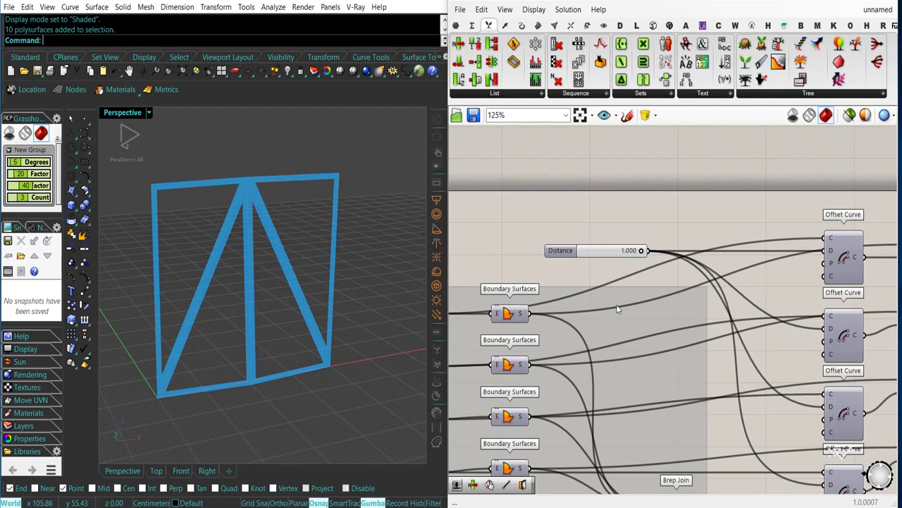
Examine the four List Item faces together in the viewport and follow the graph down to the An Object group
right_click_drag(602, 317, 634, 296)
scroll(692, 328, "down", 2)
right_click_drag(693, 327, 533, 299)
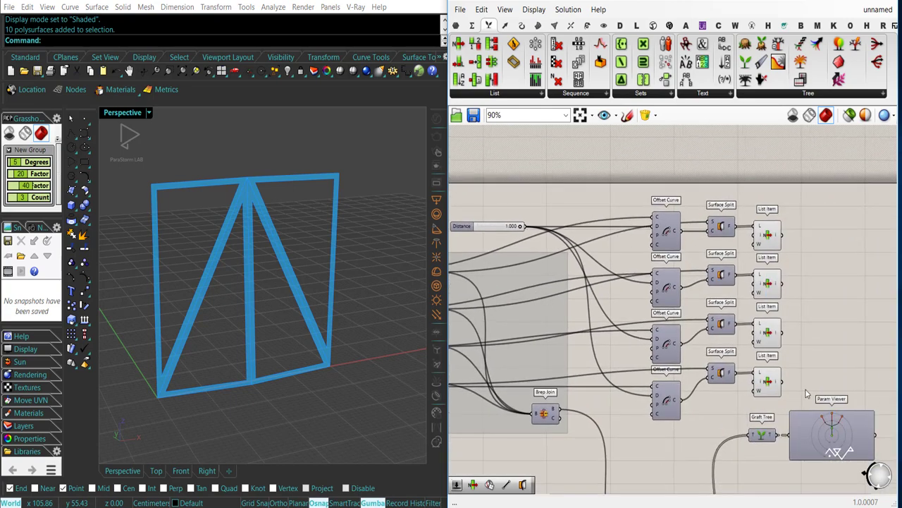
left_click_drag(806, 390, 757, 233)
right_click_drag(226, 381, 205, 381)
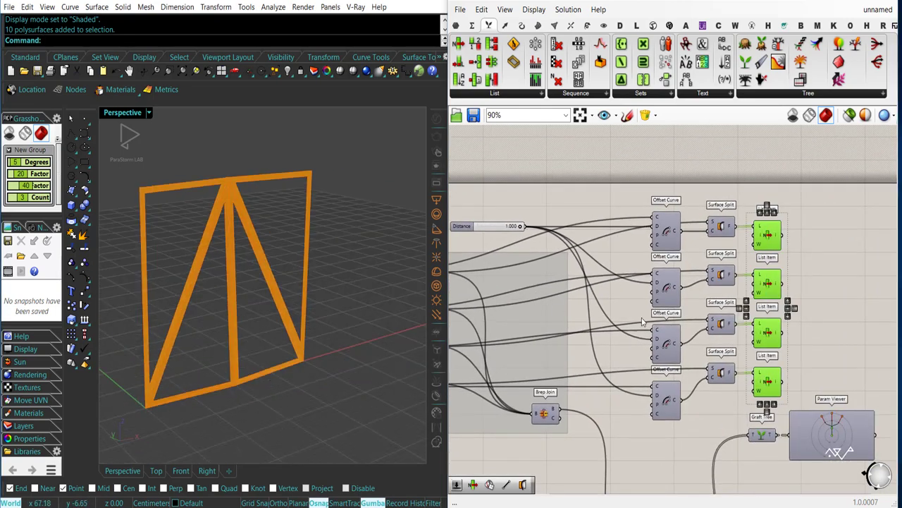
scroll(643, 320, "down", 6)
scroll(739, 416, "up", 5)
right_click_drag(636, 397, 681, 422)
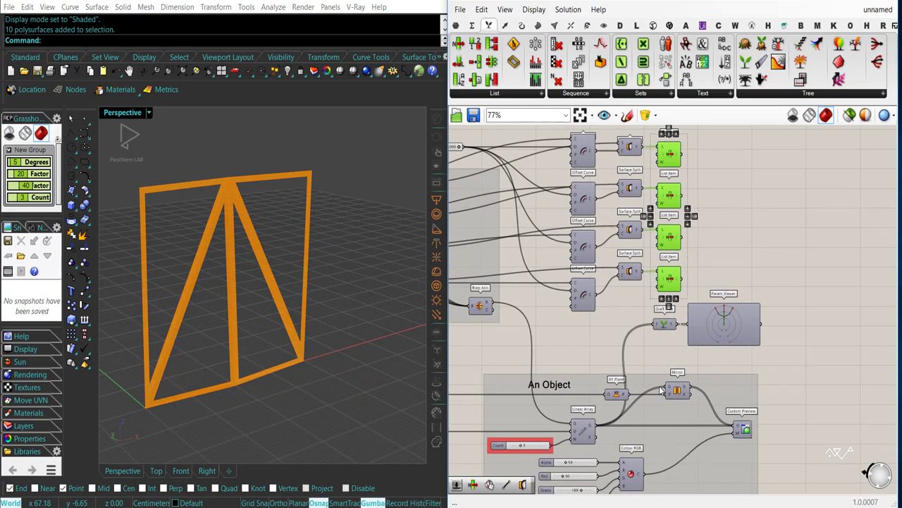
left_click(768, 255)
Add a Brep Join fed by all four List Item outputs, and hide the List Items' preview
right_click_drag(737, 237, 692, 266)
left_click(538, 26)
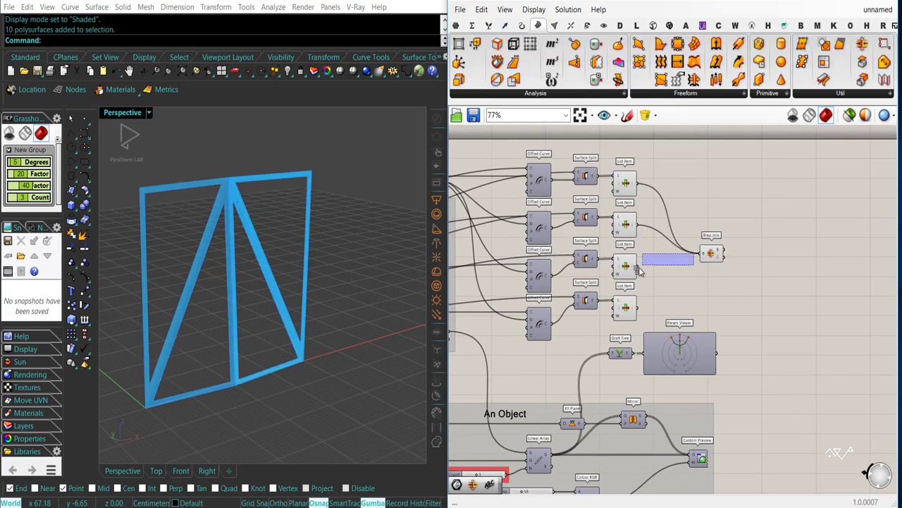
left_click_drag(639, 269, 638, 267)
left_click_drag(637, 267, 698, 262)
left_click_drag(651, 286, 615, 170)
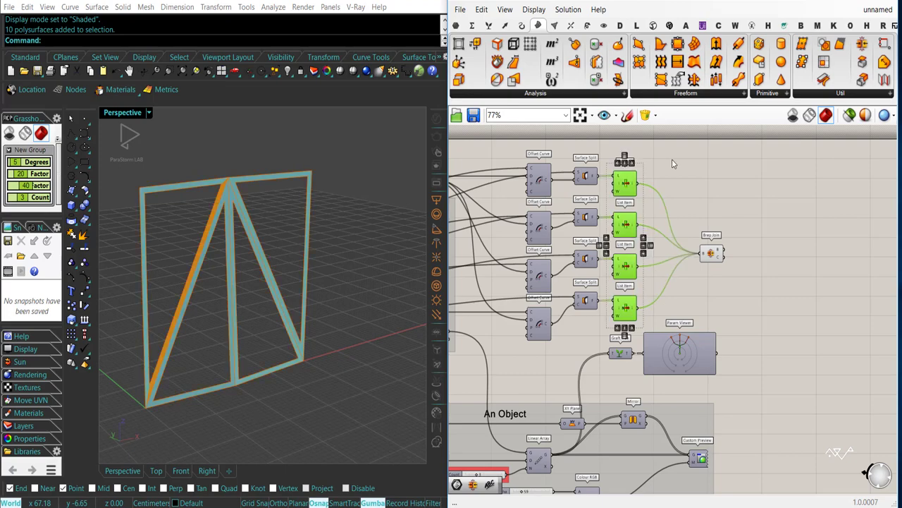
Connect the new Brep Join's output to Linear Array's geometry input, and turn on the Custom Preview component's display
right_click_drag(714, 287, 781, 220)
left_click(779, 187)
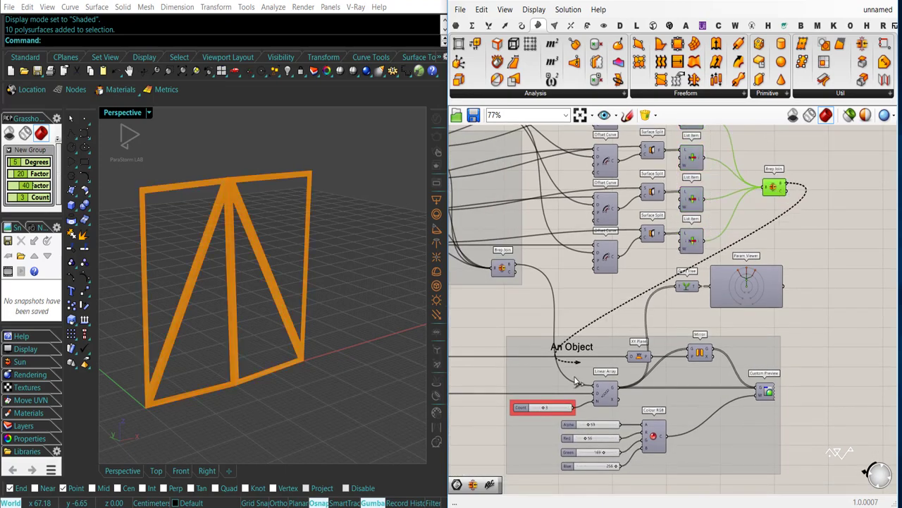
left_click(775, 389)
key("ctrl+q")
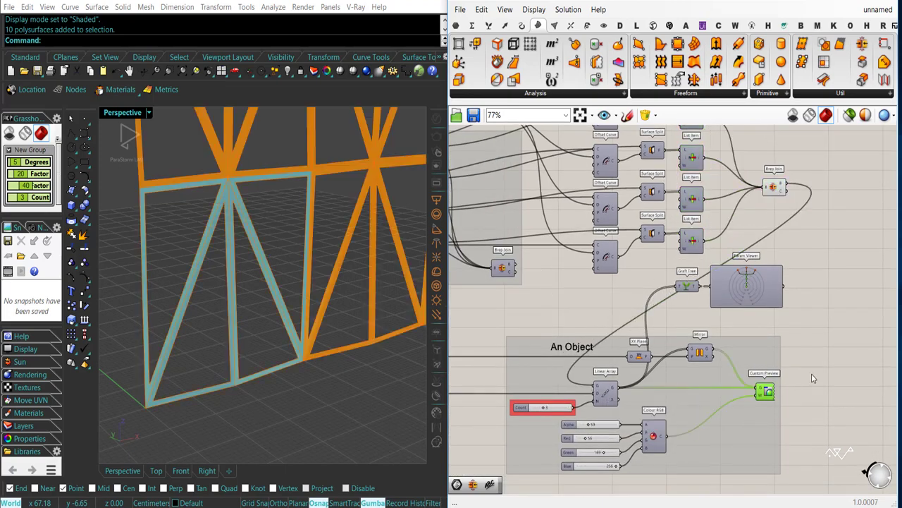
left_click(813, 379)
Hide the preview of the new Brep Join so only the coloured wall array shows
scroll(293, 362, "down", 6)
right_click_drag(293, 362, 239, 371)
left_click(780, 190)
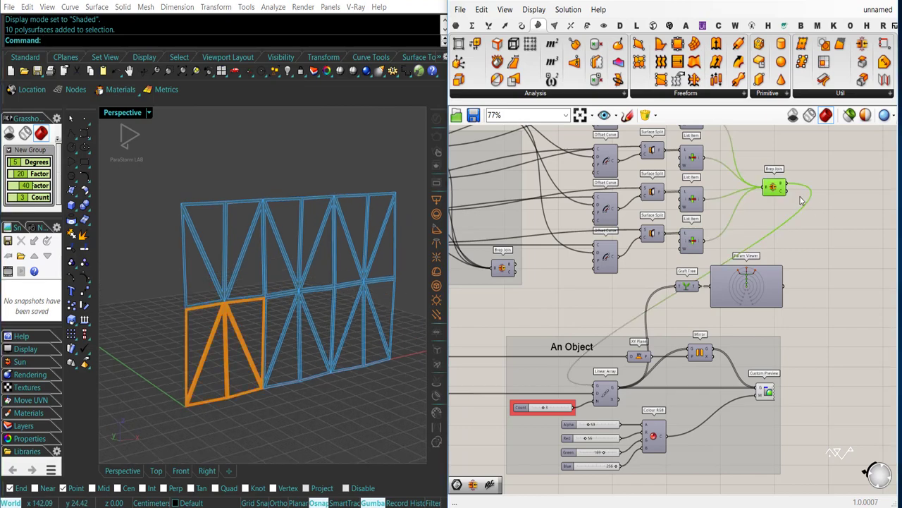
key("ctrl+q")
Set the minimum of the Degrees slider in the Main Curve group to 1
scroll(802, 289, "down", 4)
right_click_drag(507, 292, 739, 364)
scroll(568, 302, "up", 3)
scroll(569, 304, "up", 5)
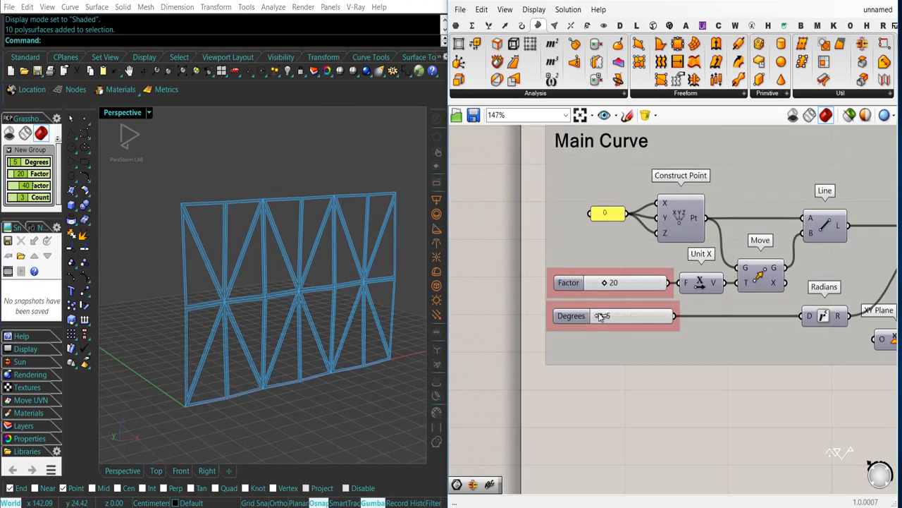
left_click_drag(600, 317, 597, 318)
double_click(564, 313)
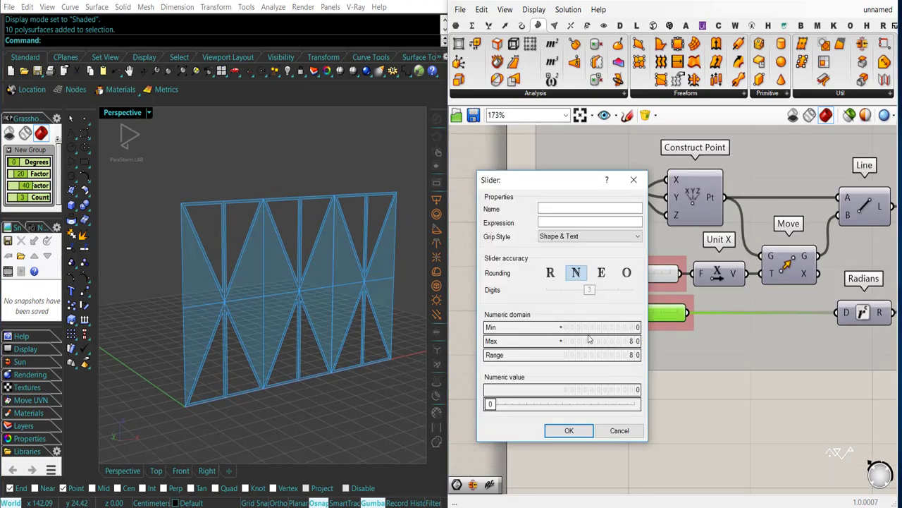
left_click(589, 428)
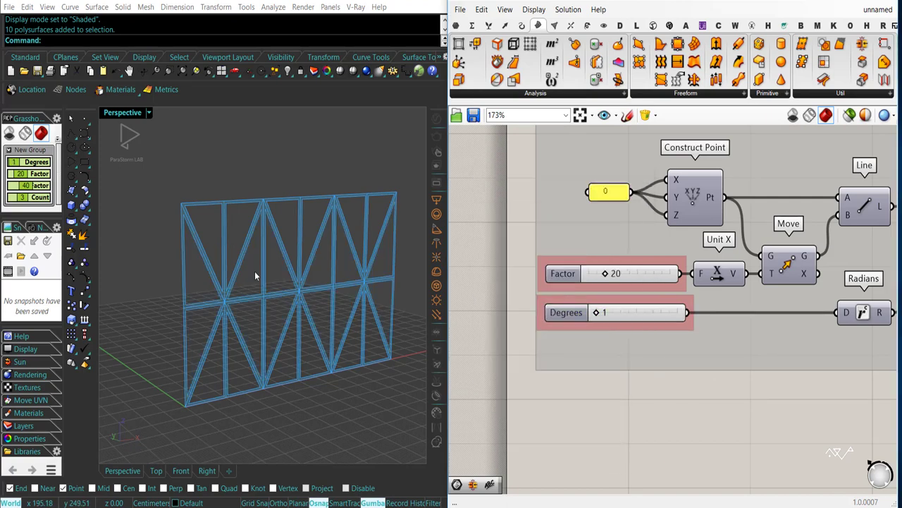
Set Degrees to 27 and inspect the folded frame wall in the viewport
mouse_move(15, 163)
left_mouse_down()
mouse_move(51, 164)
mouse_move(27, 163)
left_mouse_up()
right_click_drag(339, 308, 263, 337)
scroll(291, 328, "down", 4)
scroll(288, 329, "up", 6)
scroll(236, 338, "down", 4)
scroll(267, 335, "up", 2)
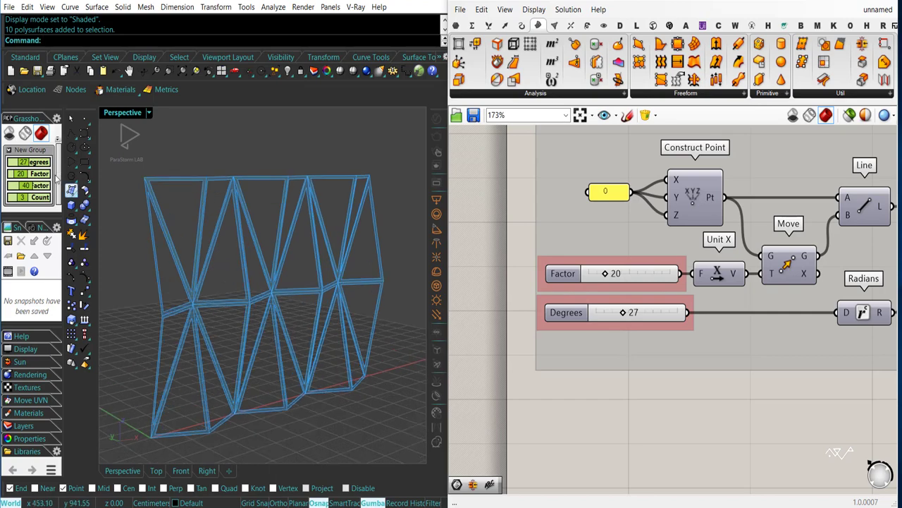
Raise the Distance slider's maximum above 1 and increase the offset distance to widen the frames
scroll(584, 245, "down", 6)
right_click_drag(725, 285, 717, 286)
scroll(717, 286, "up", 8)
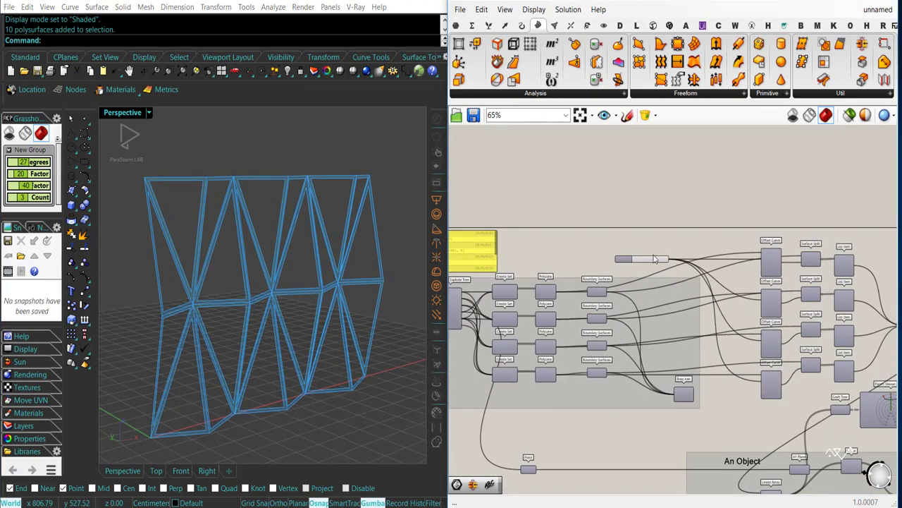
left_click_drag(677, 265, 724, 263)
double_click(589, 265)
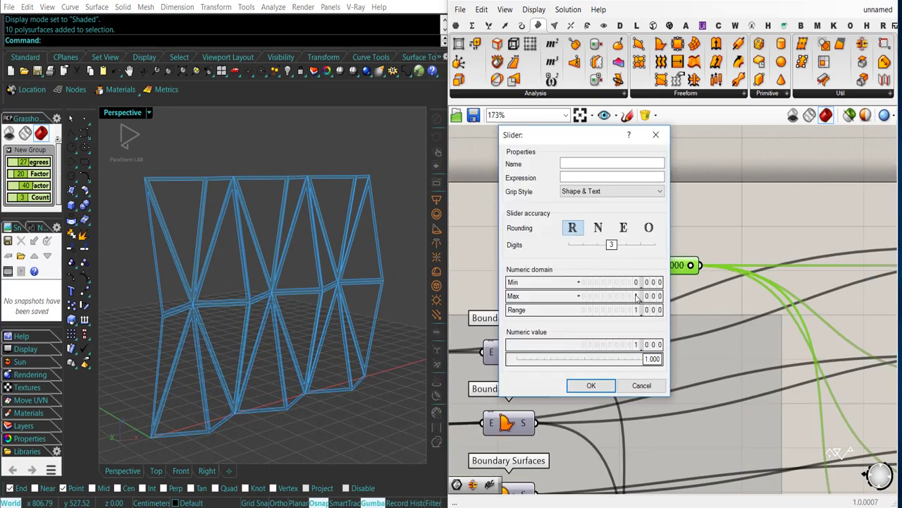
left_click(591, 385)
left_click_drag(618, 265, 643, 265)
scroll(604, 271, "down", 3)
right_click_drag(731, 330, 647, 327)
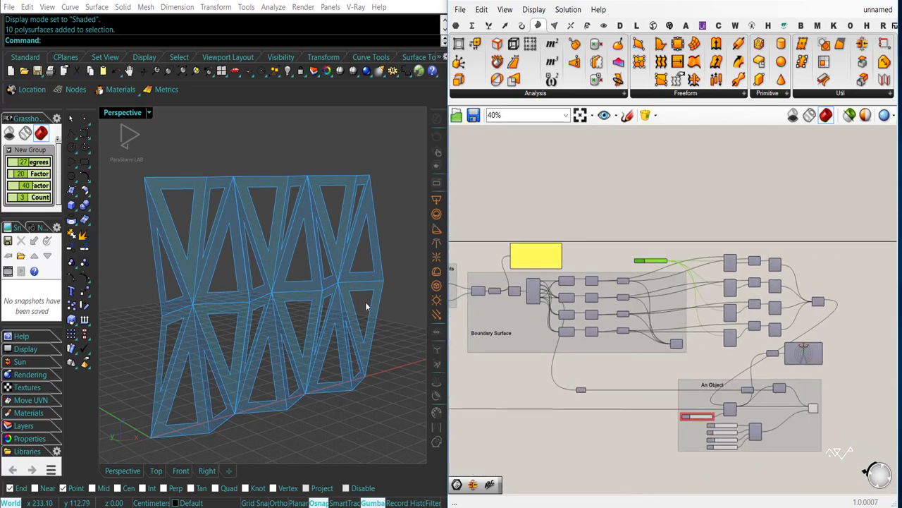
Vary the wall's proportions by setting Degrees to 56 and the two Factor sliders to 15 and 49
mouse_move(27, 163)
left_mouse_down()
mouse_move(42, 163)
mouse_move(15, 163)
left_mouse_up()
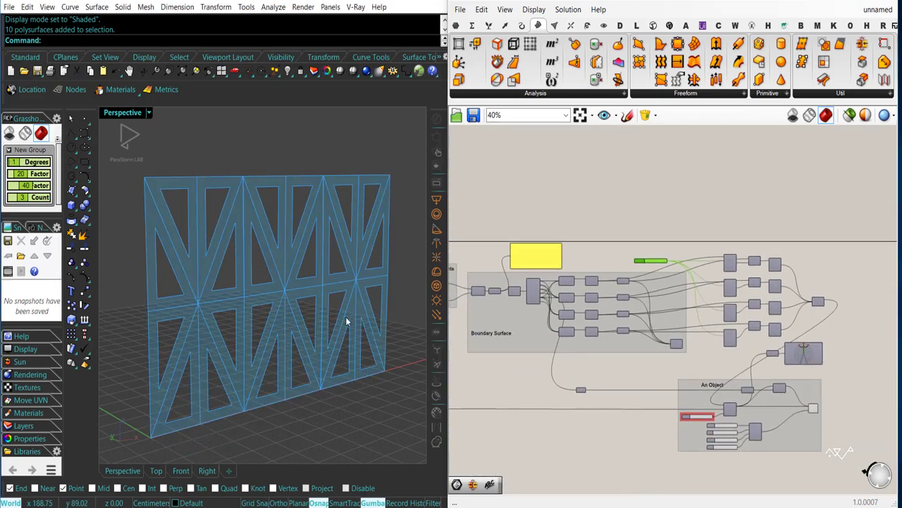
right_click_drag(346, 320, 166, 364)
scroll(166, 364, "down", 3)
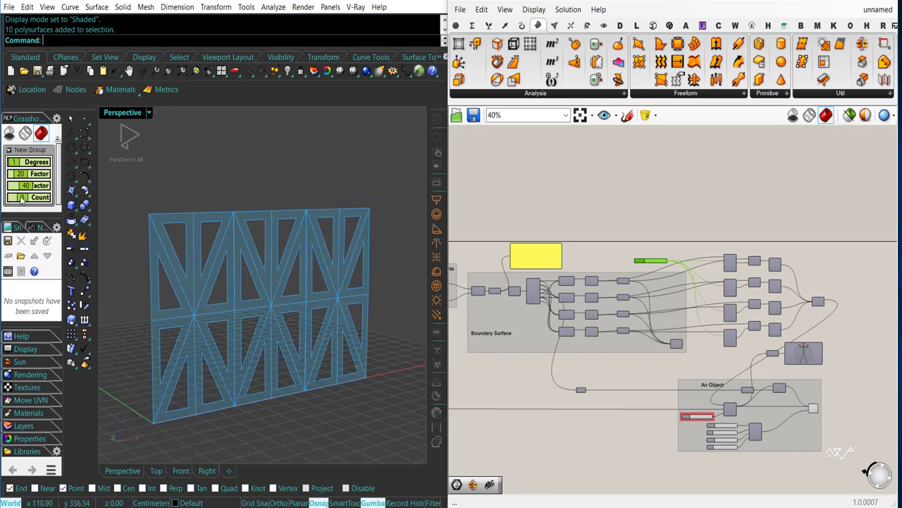
left_click_drag(24, 186, 14, 163)
scroll(539, 294, "up", 3)
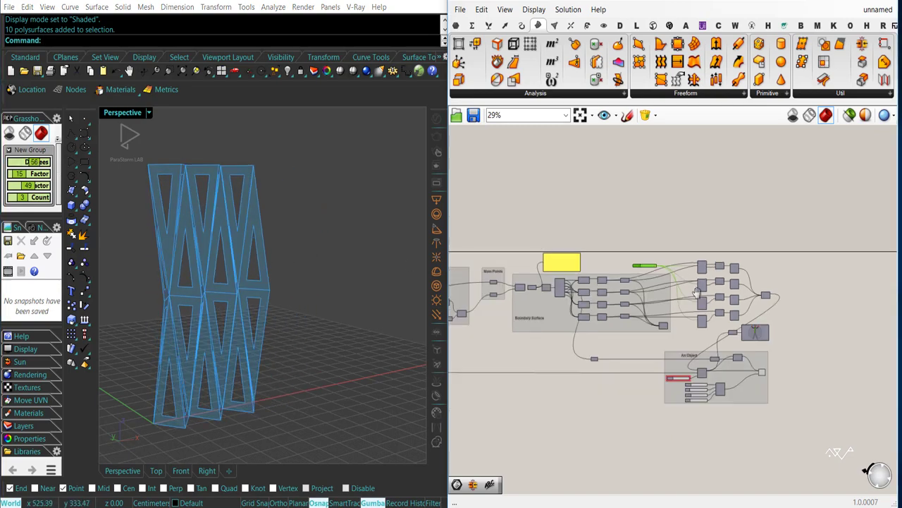
Set the Distance slider to 1.982 and Degrees to 24, checking the frames in the viewport
scroll(539, 291, "up", 3)
left_click_drag(625, 251, 612, 251)
right_click_drag(210, 299, 189, 348)
left_click_drag(35, 164, 26, 163)
right_click_drag(214, 265, 187, 256)
scroll(602, 229, "down", 4)
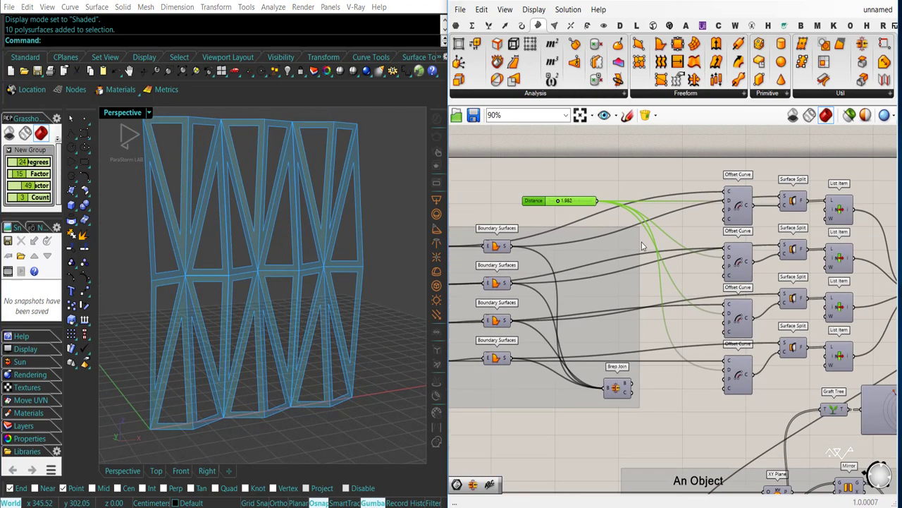
Delete the unused Brep Join in the Boundary Surface group, and move the Distance slider below that group
left_click(618, 388)
key("Delete")
right_click_drag(674, 388, 662, 404)
left_click_drag(523, 216, 514, 451)
right_click_drag(526, 440, 575, 367)
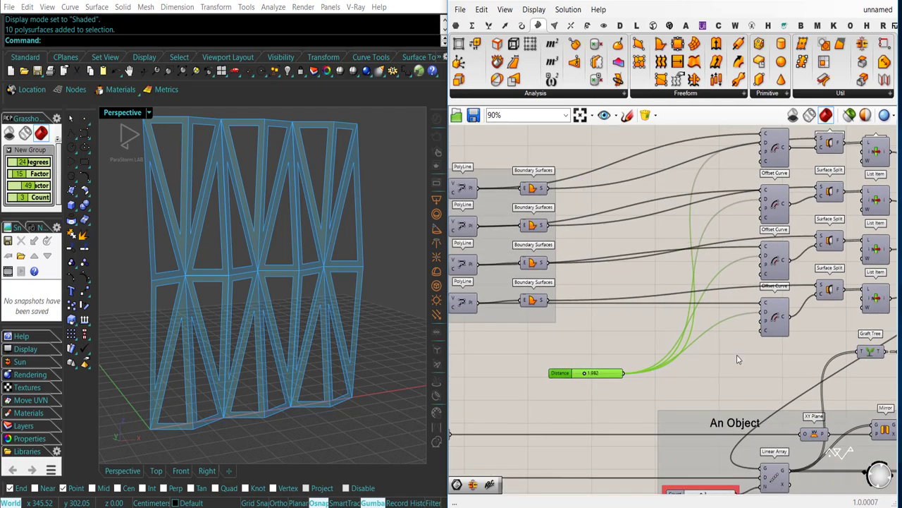
right_click_drag(737, 356, 708, 368)
Group the Distance slider and colour its group red
key("ctrl+g")
right_click(536, 396)
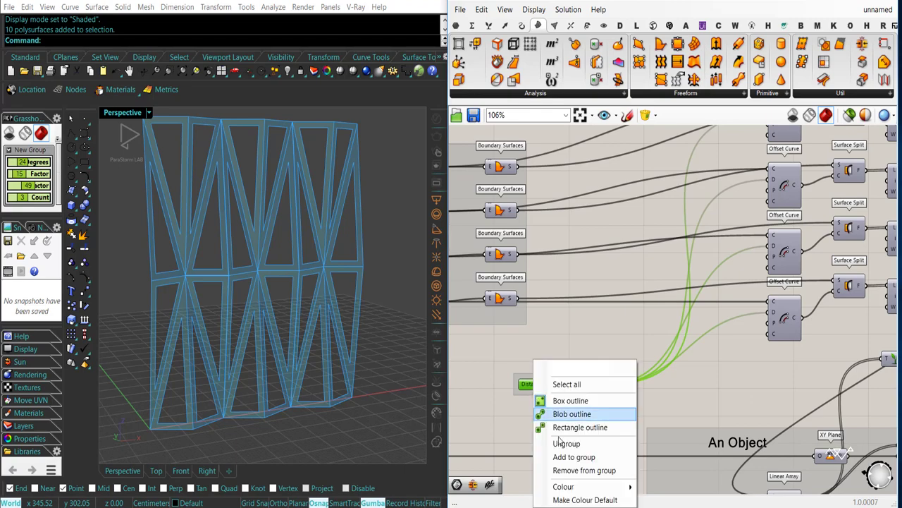
mouse_move(604, 489)
left_click_drag(679, 356, 589, 343)
left_click(590, 343)
Publish the Distance slider to the Remote Panel and try it from there
scroll(523, 385, "up", 3)
right_click(537, 386)
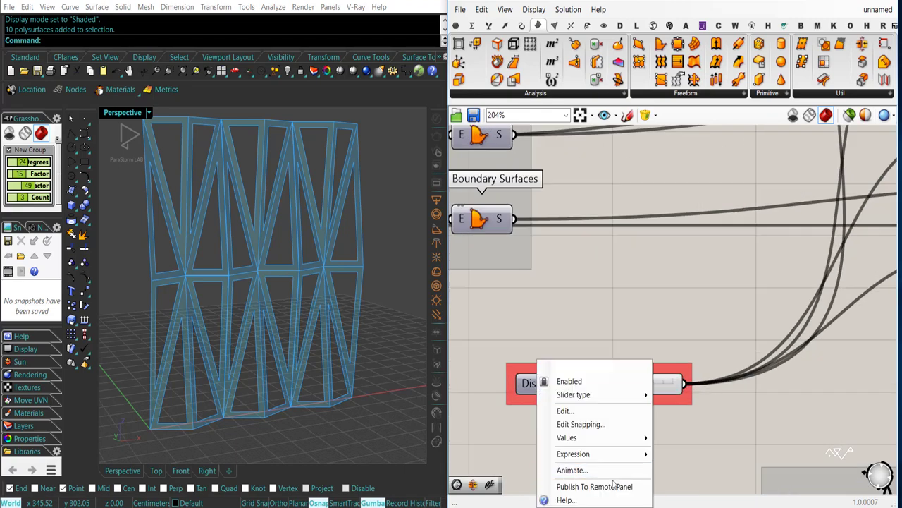
left_click(613, 487)
mouse_move(23, 216)
left_mouse_down()
mouse_move(24, 228)
mouse_move(20, 214)
mouse_move(35, 216)
mouse_move(27, 215)
left_mouse_up()
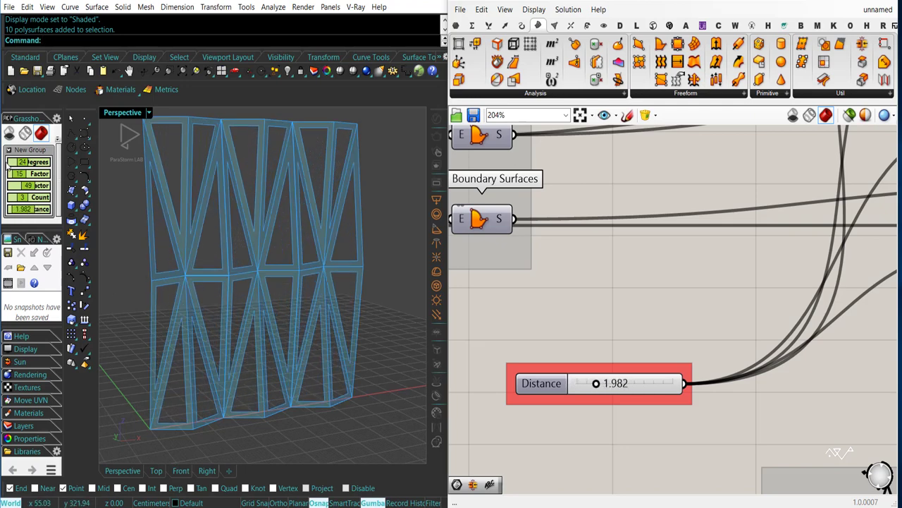
Set Degrees to 27 from the Remote Panel and inspect the framed wall in the perspective view
left_click_drag(20, 164, 20, 164)
right_click_drag(215, 286, 231, 301)
scroll(250, 316, "down", 3)
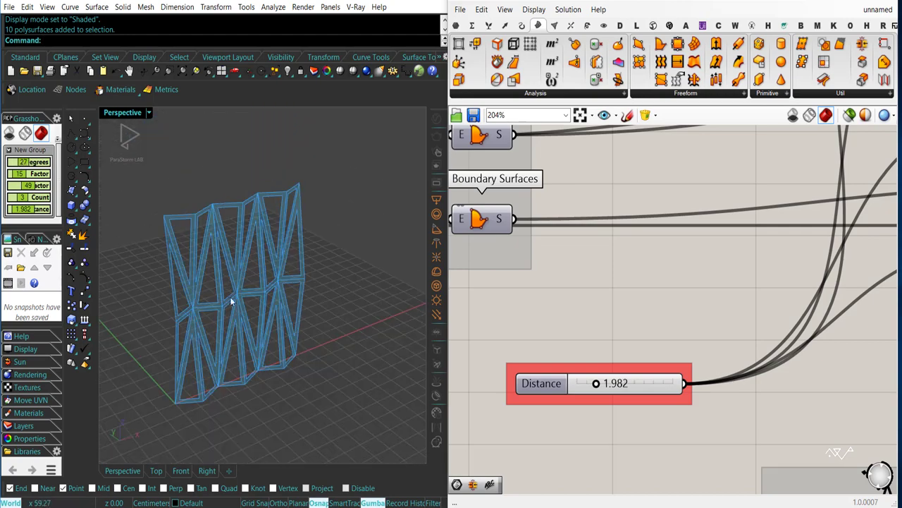
scroll(229, 296, "up", 3)
Move the Offset Curve, Surface Split and List Item components closer to the Boundary Surfaces, and shift the Distance slider's group left to match
scroll(508, 290, "down", 6)
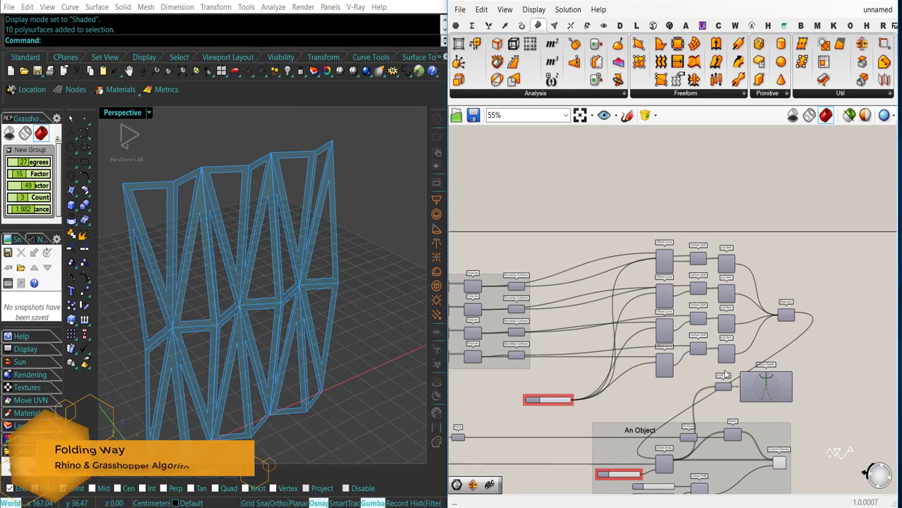
left_click_drag(734, 369, 661, 256)
left_click_drag(664, 261, 579, 274)
scroll(528, 408, "up", 3)
right_click_drag(528, 408, 600, 372)
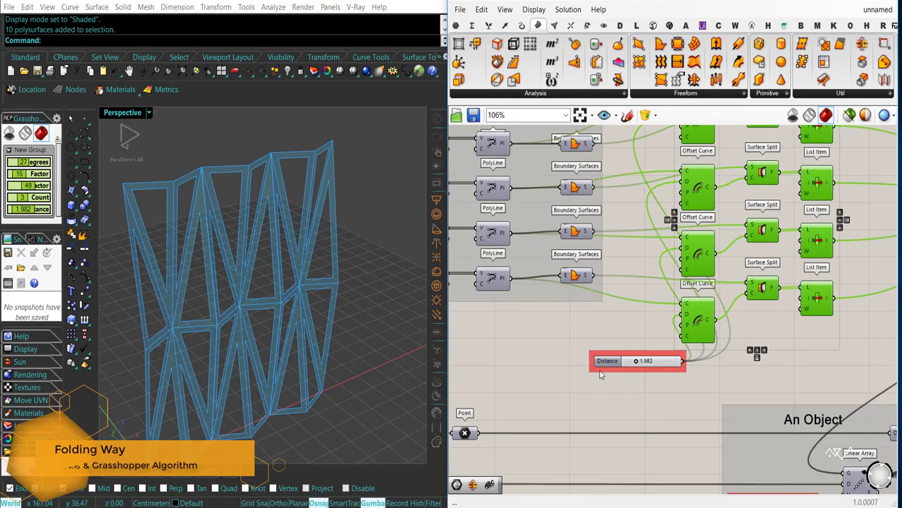
left_click_drag(600, 370, 473, 367)
left_click(521, 395)
Add the Offset Curve, Surface Split and List Item components to the Boundary Surfaces group, and move the Distance slider up inside it
scroll(610, 393, "down", 3)
right_click_drag(610, 394, 587, 417)
scroll(710, 372, "up", 2)
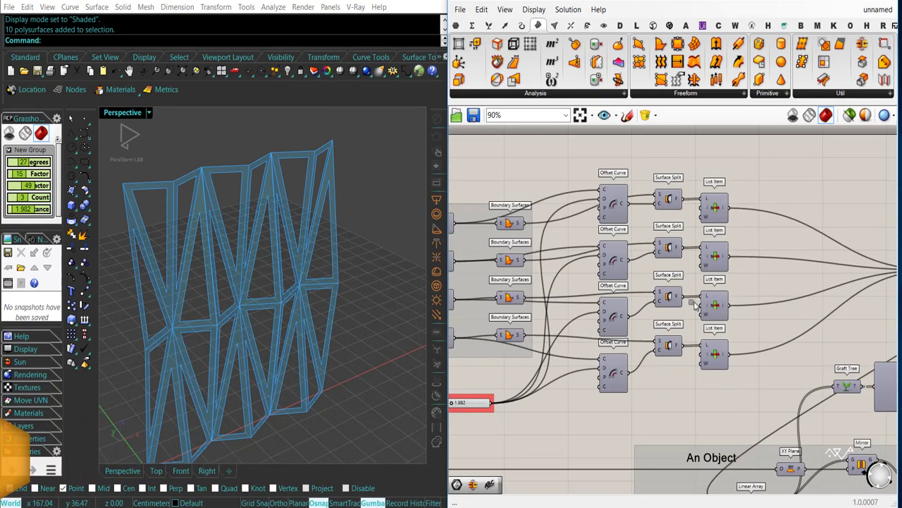
left_click_drag(740, 396, 600, 151)
right_click(479, 240)
left_click(520, 337)
left_click(514, 424)
right_click_drag(496, 427, 624, 403)
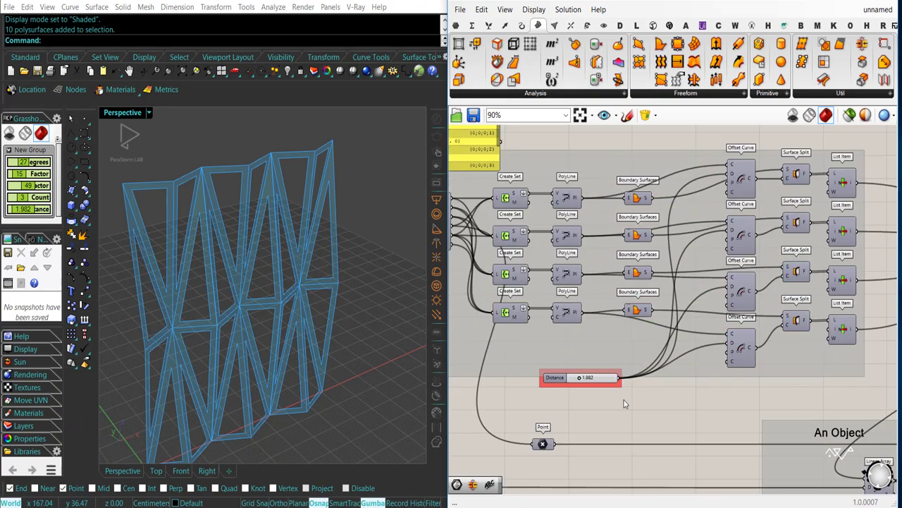
left_click_drag(561, 383, 558, 359)
left_click(650, 407)
Move the Brep Join component closer to the List Item components
scroll(832, 320, "down", 2)
right_click_drag(832, 321, 735, 338)
mouse_move(598, 343)
right_mouse_down()
mouse_move(816, 355)
mouse_move(614, 344)
right_mouse_up()
right_click_drag(822, 351, 698, 355)
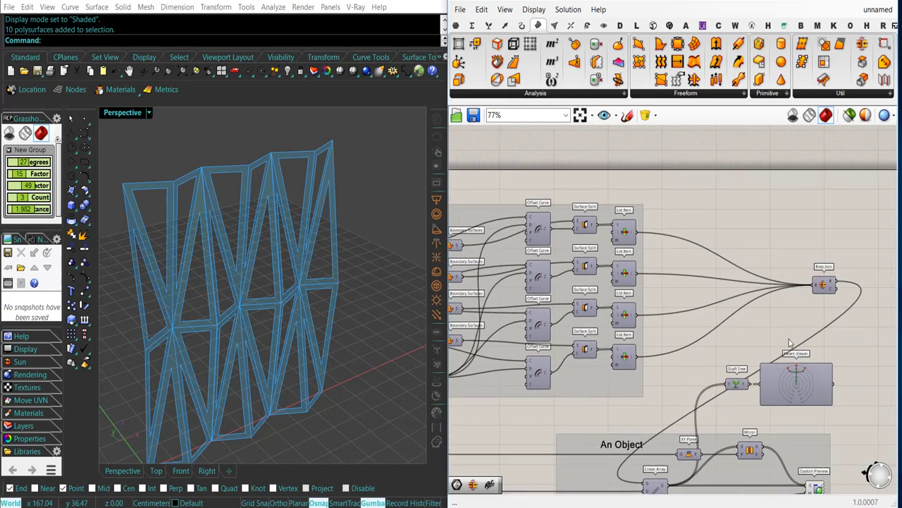
left_click_drag(826, 285, 705, 293)
Shift the An Object group together with the Graft Tree and Param Viewer further right to space out the definition
scroll(757, 315, "down", 2)
right_click_drag(798, 340, 738, 293)
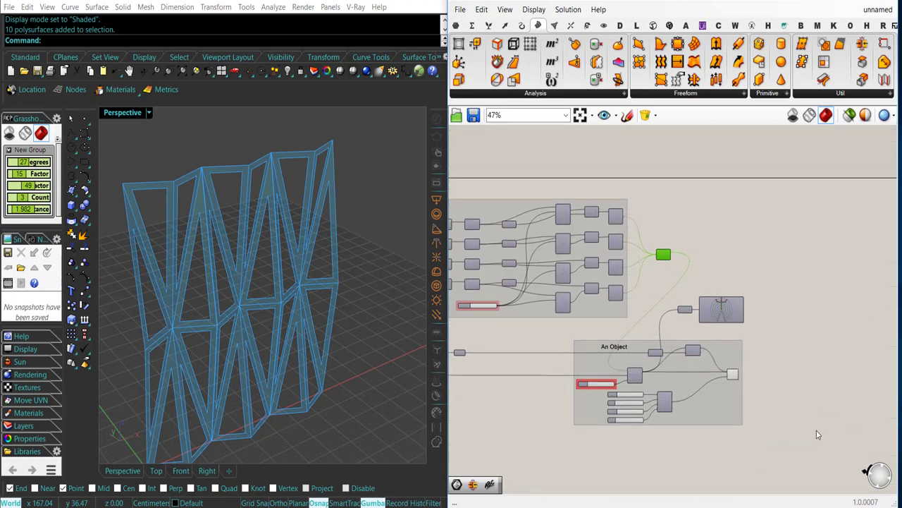
left_click_drag(821, 439, 549, 333)
left_click_drag(657, 284, 766, 329, "shift")
left_click_drag(696, 367, 793, 369)
left_click(733, 303)
scroll(691, 283, "up", 2)
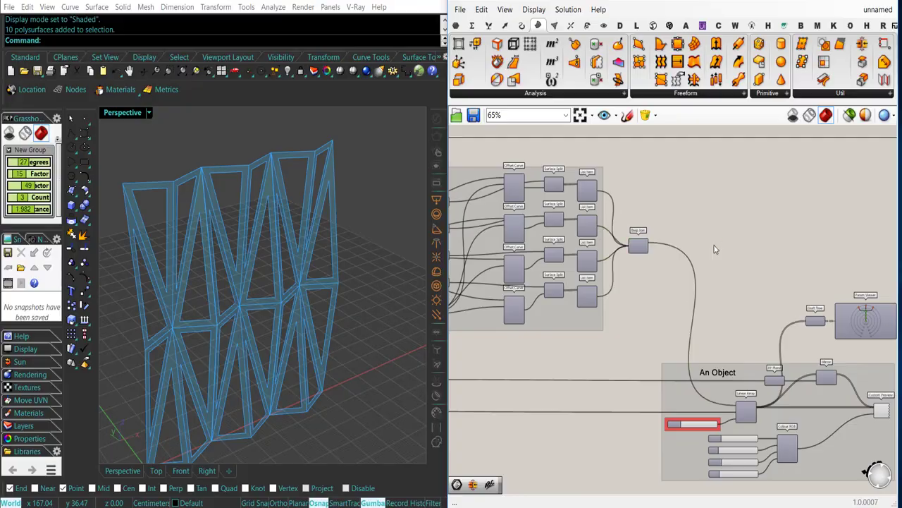